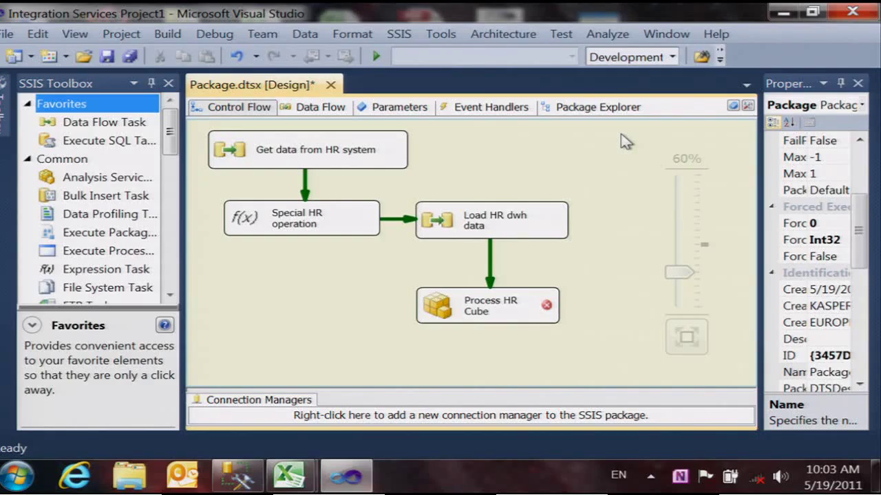
# Switch to the TechEd Demo empty.xlsx workbook in Excel and open its PowerPivot window
pyautogui.click(786, 14)
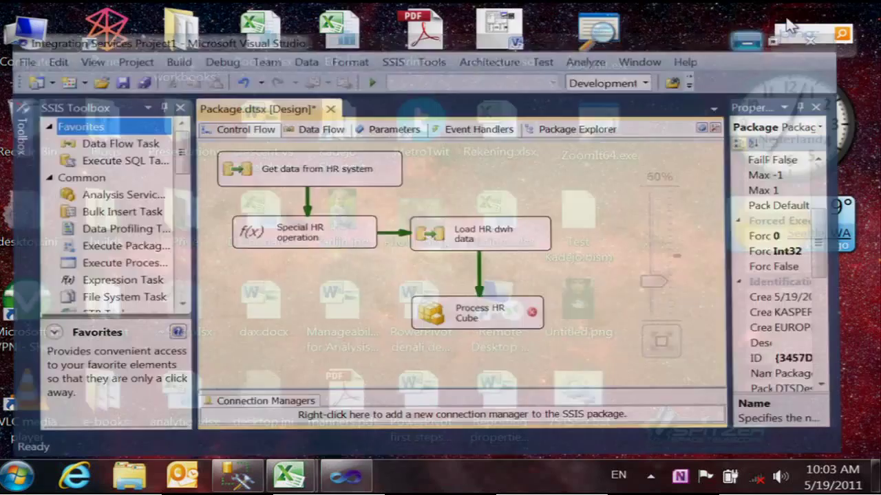
pyautogui.moveTo(289, 476)
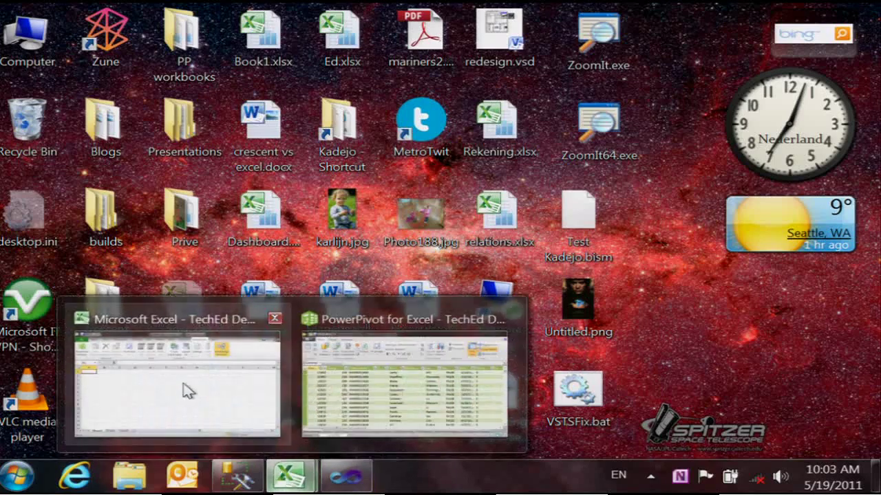
pyautogui.click(183, 387)
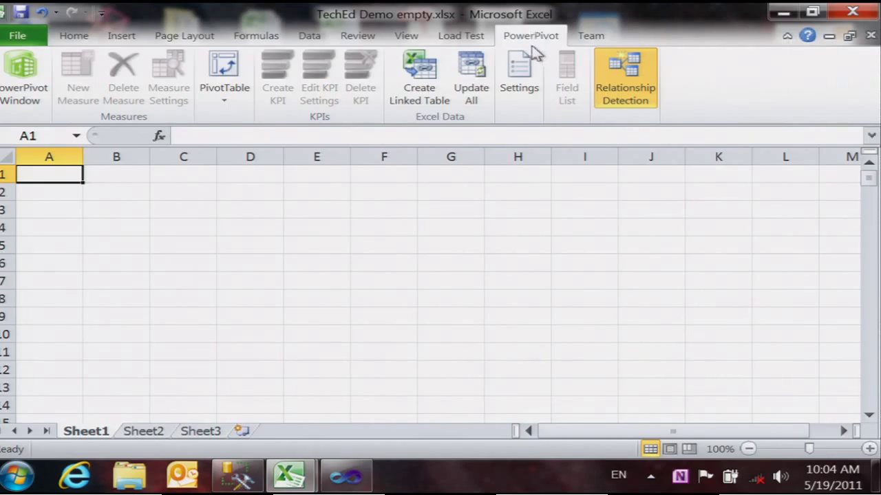
pyautogui.click(36, 84)
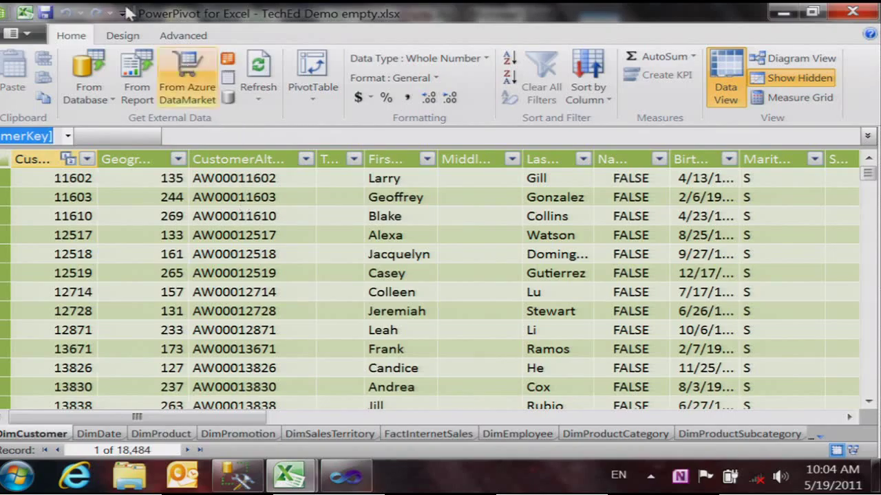
# Review the data source types offered by the Table Import Wizard, including data feeds and text files, and close it
pyautogui.click(230, 101)
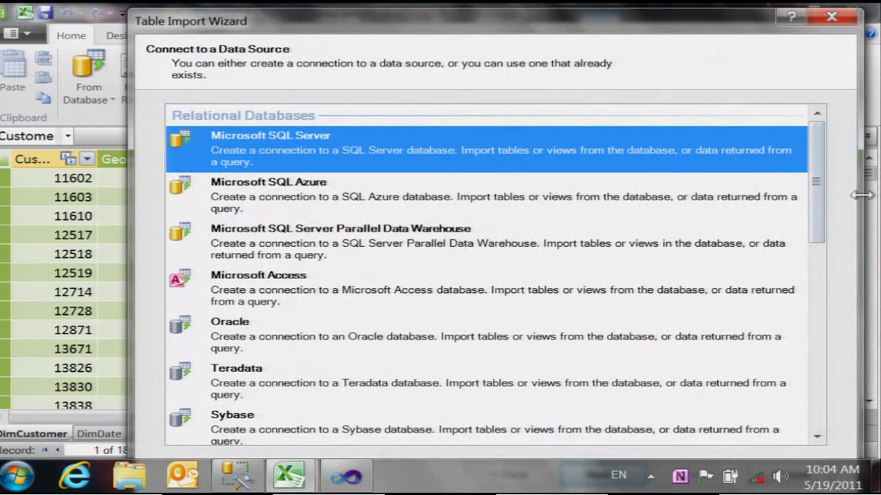
pyautogui.moveTo(823, 201); pyautogui.dragTo(810, 342)
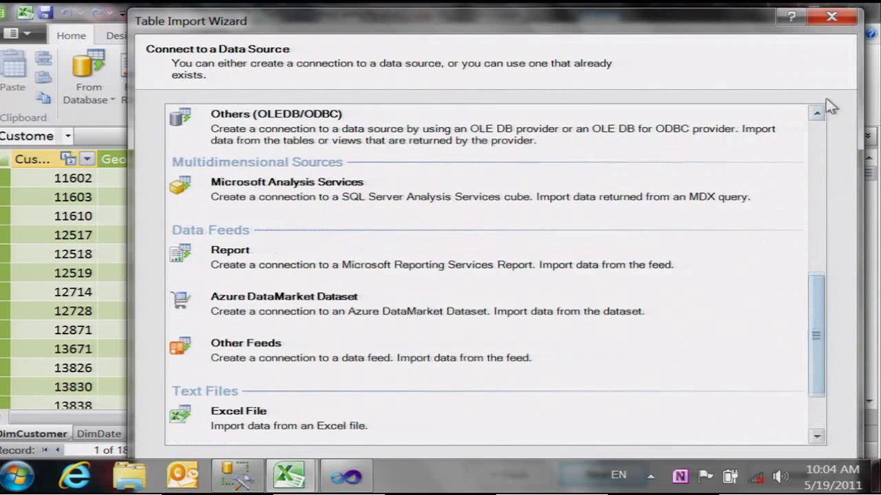
pyautogui.click(830, 19)
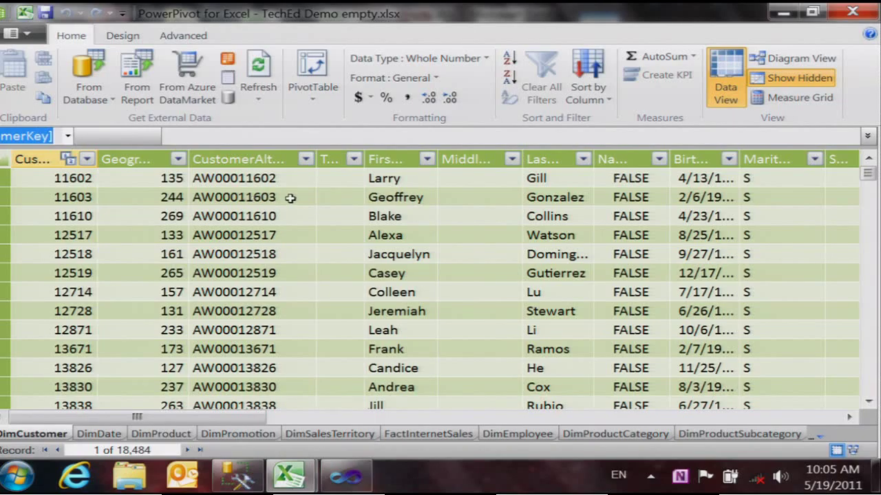
# Look through the DimDate, DimProduct, DimPromotion and DimSalesTerritory tables
pyautogui.click(98, 435)
pyautogui.click(154, 437)
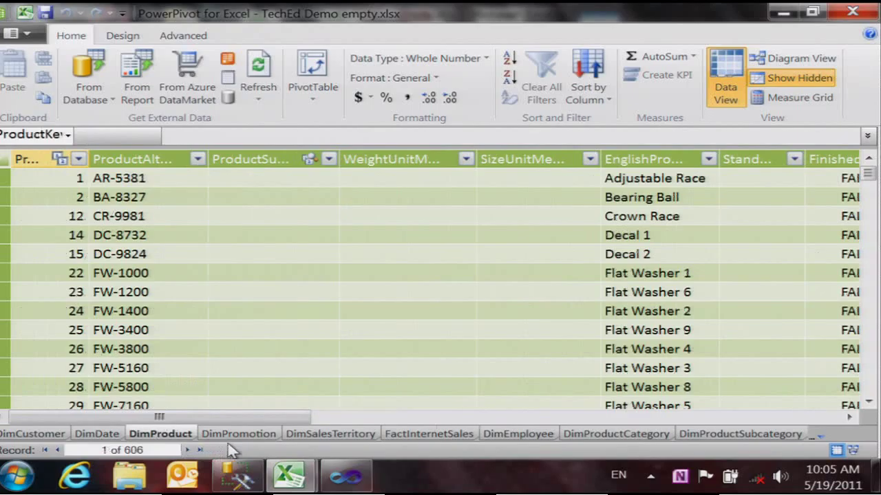
pyautogui.click(230, 436)
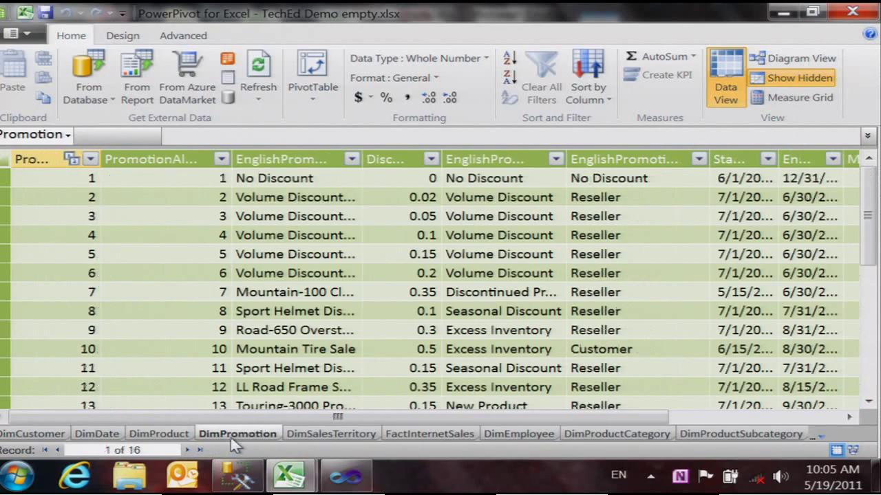
pyautogui.click(327, 435)
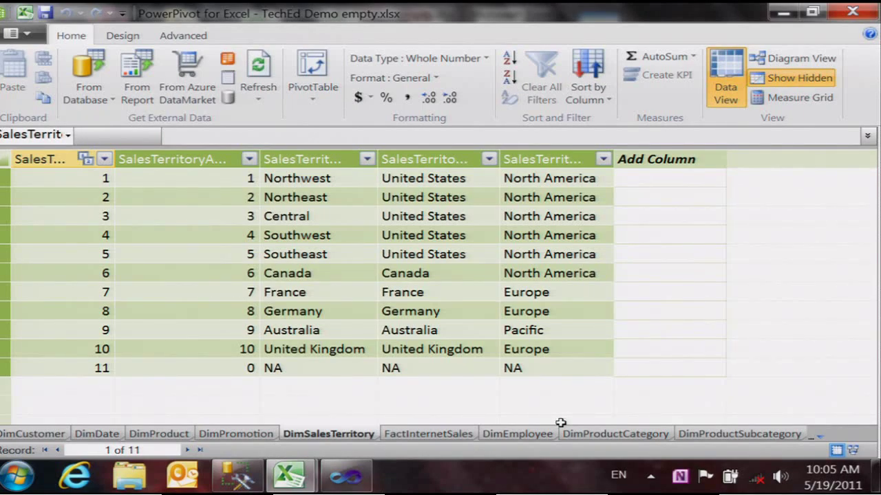
# Examine the relationships from FactInternetSales to DimProduct and DimProductSubcategory in the diagram, and return to the data grid
pyautogui.click(853, 452)
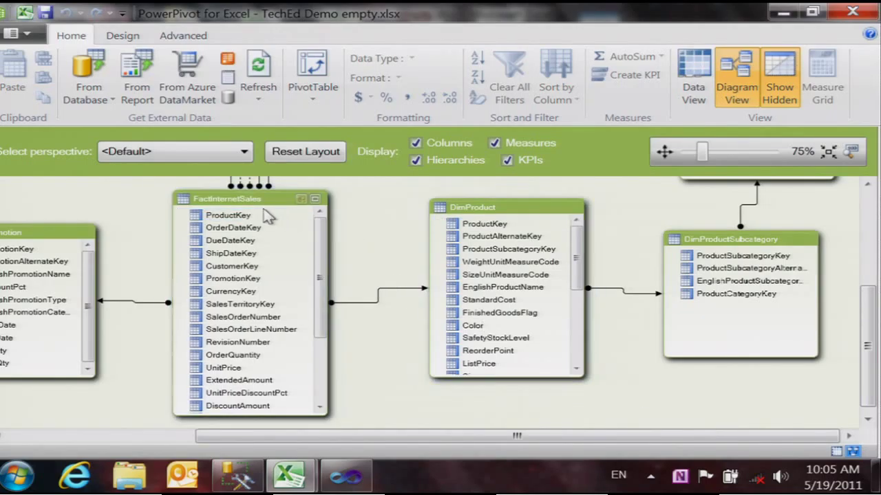
pyautogui.click(389, 295)
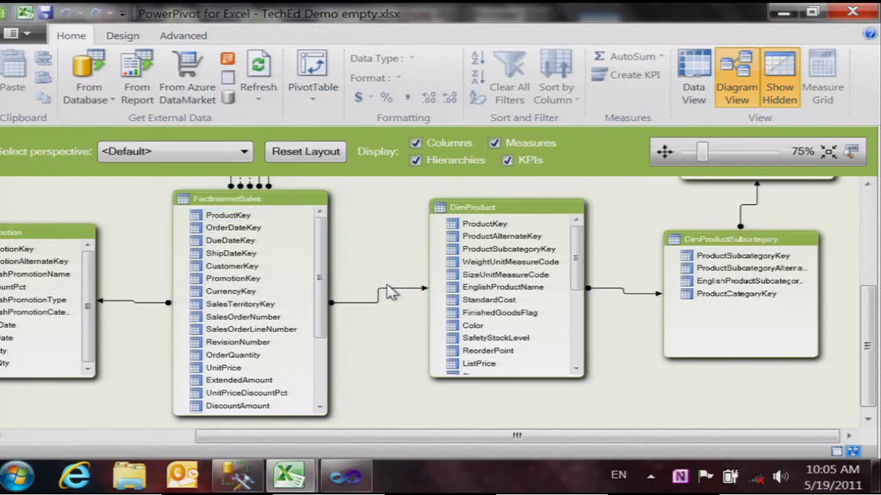
pyautogui.click(627, 297)
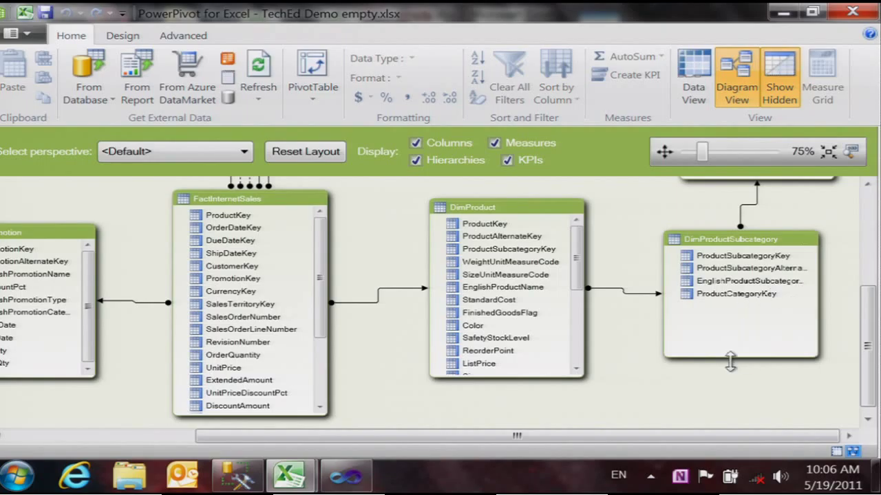
pyautogui.click(836, 451)
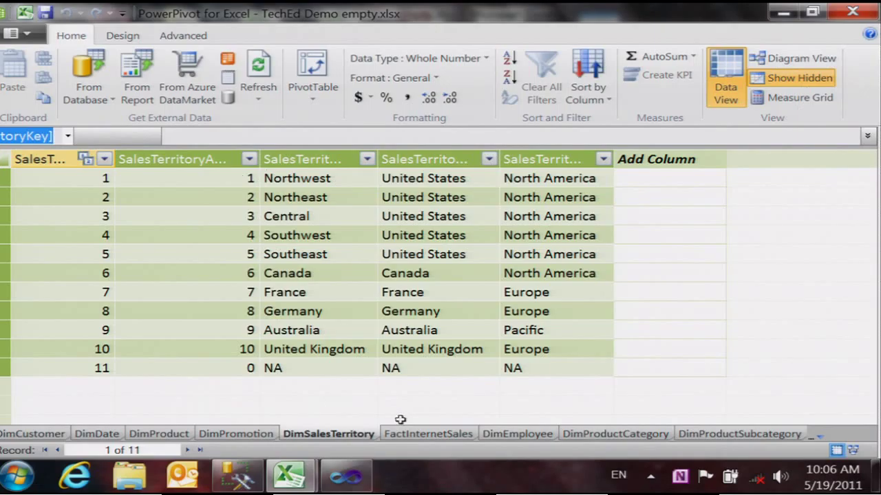
# Insert a new calculated column before TaxAmt in the FactInternetSales table
pyautogui.click(417, 435)
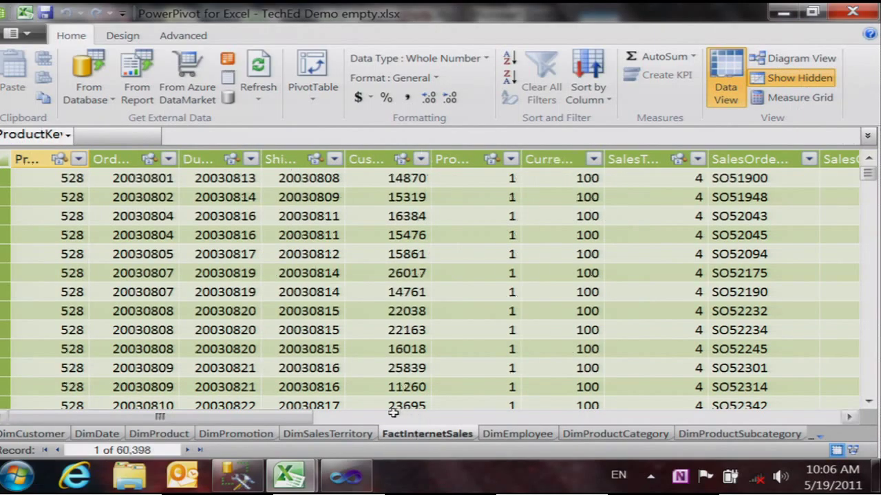
pyautogui.moveTo(307, 418); pyautogui.dragTo(777, 445)
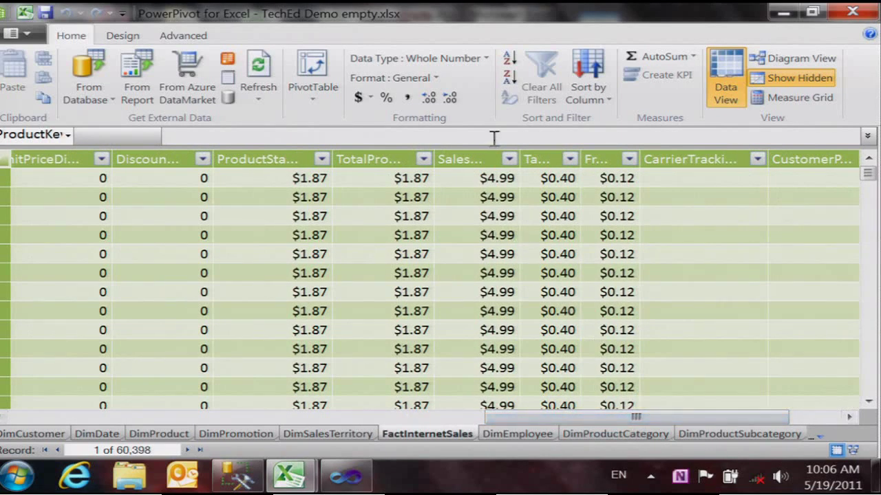
pyautogui.click(370, 214)
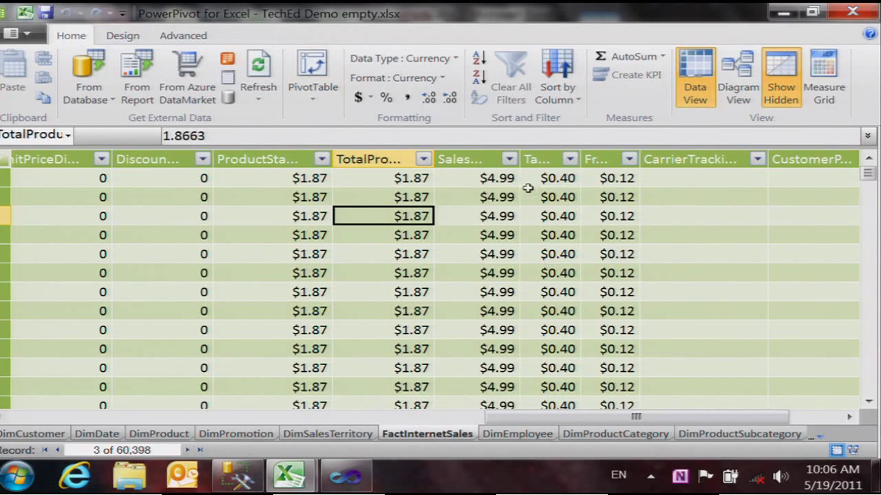
pyautogui.rightClick(537, 160)
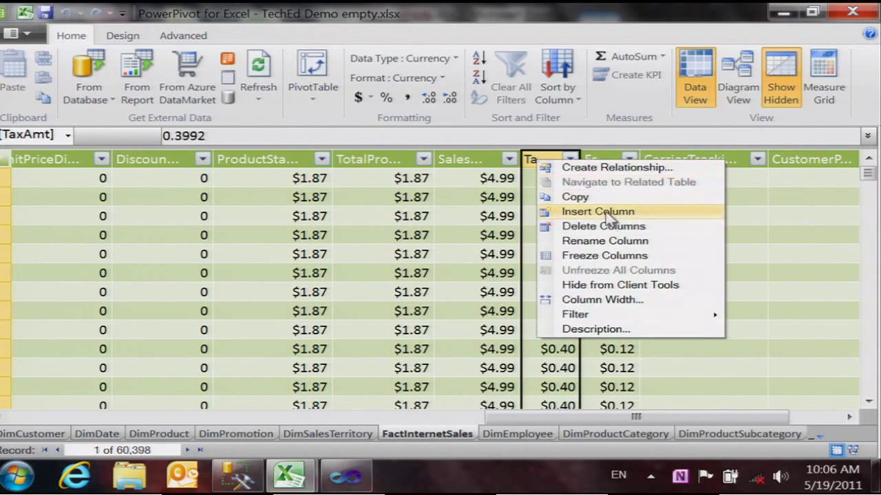
pyautogui.press('Escape')
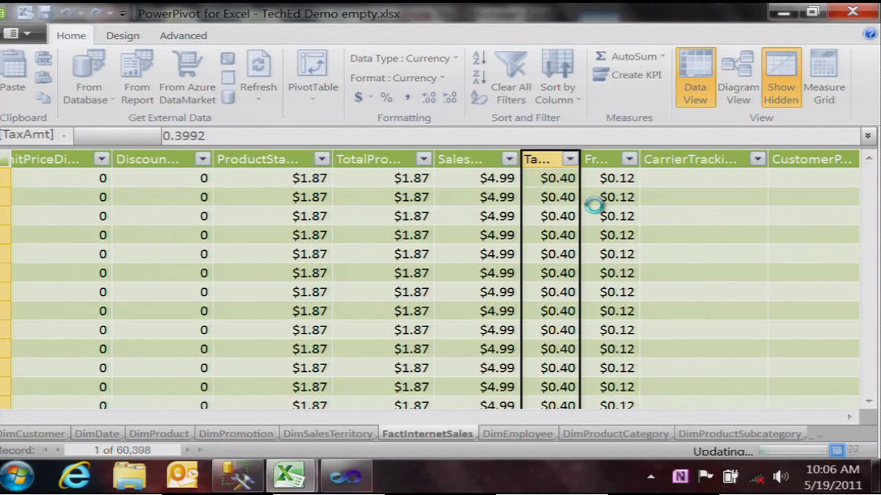
pyautogui.click(567, 178)
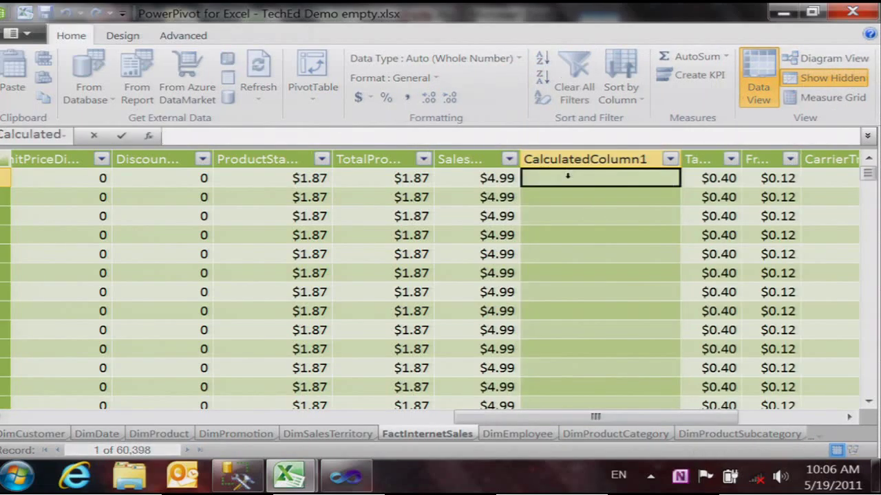
# Enter the formula =[SalesAmount]-[TotalProductCost] in the new FactInternetSales column
pyautogui.write('=')
pyautogui.click(475, 177)
pyautogui.write('-')
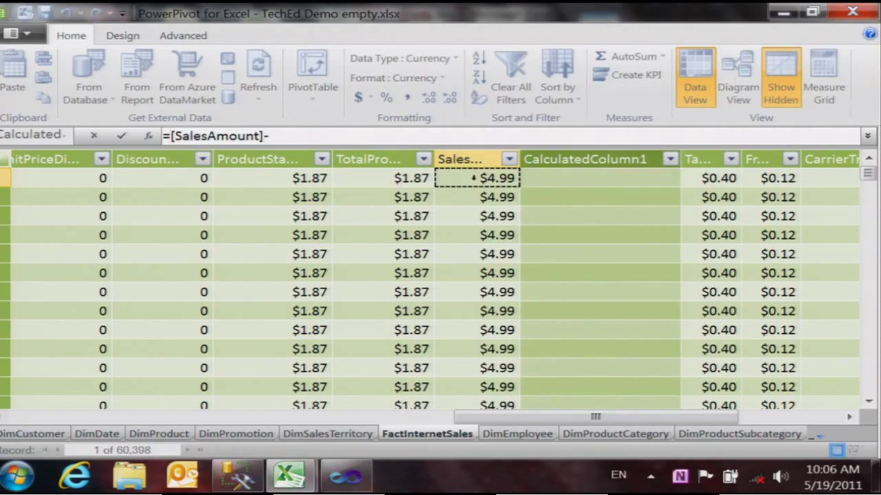
pyautogui.click(408, 177)
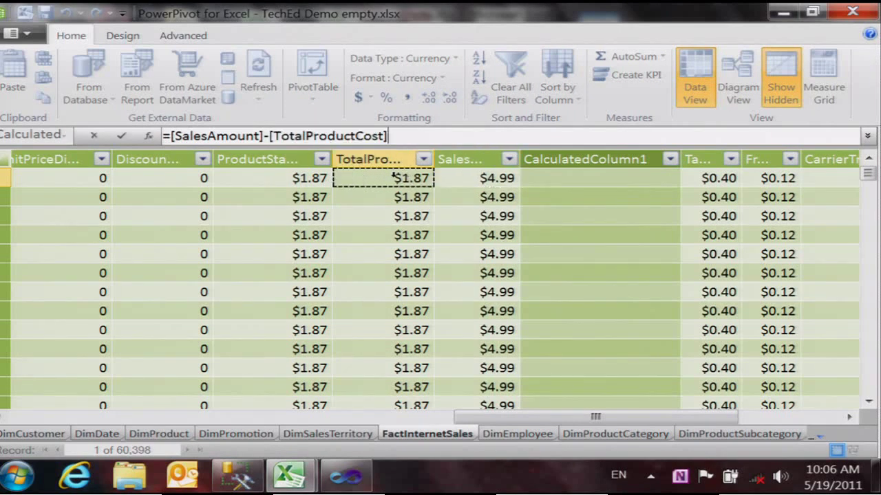
pyautogui.press('Return')
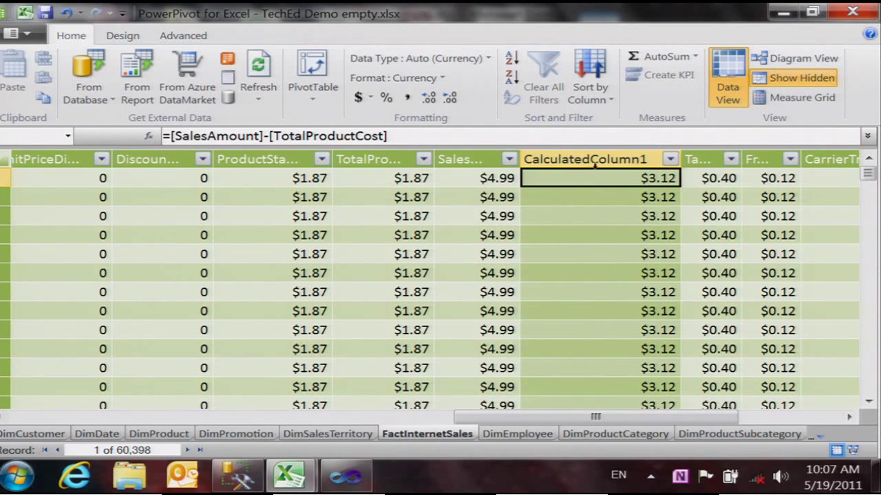
# Rename the new calculated column in FactInternetSales as Profit
pyautogui.rightClick(613, 159)
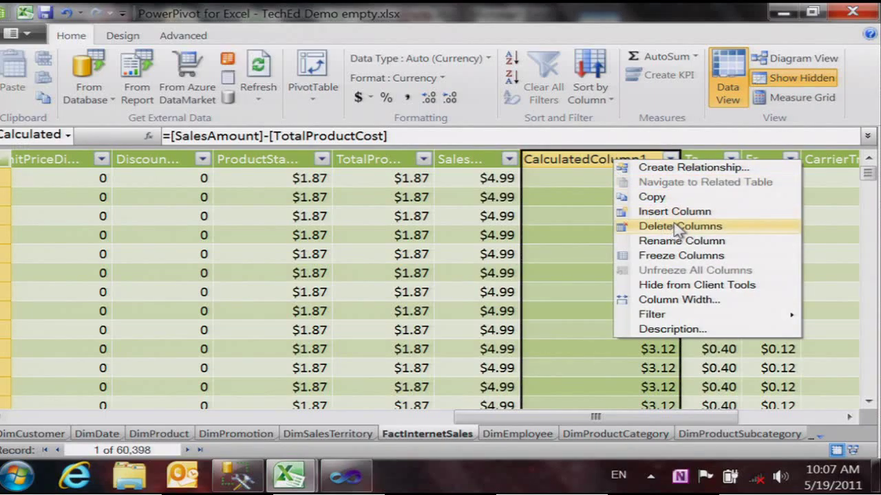
pyautogui.click(666, 252)
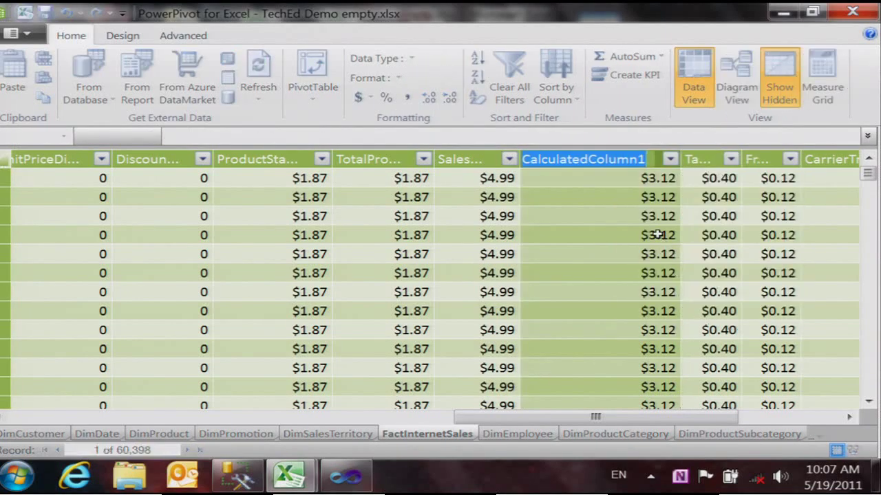
pyautogui.write('Profit')
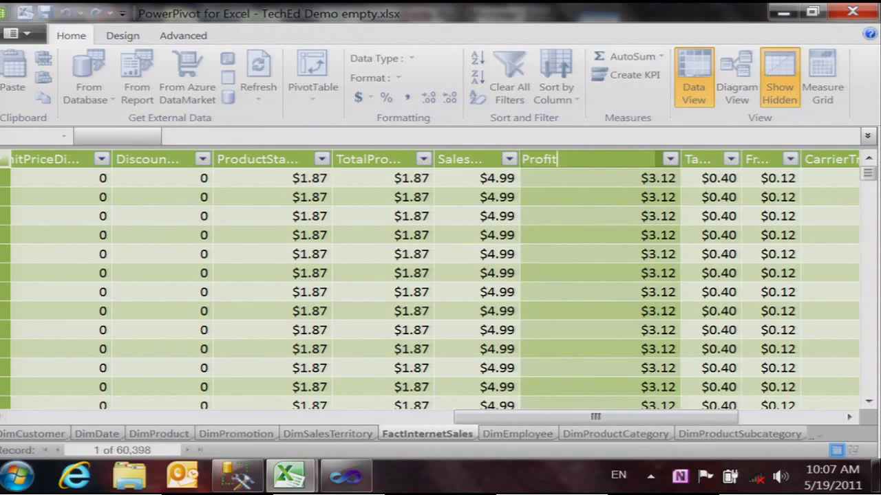
pyautogui.press('Return')
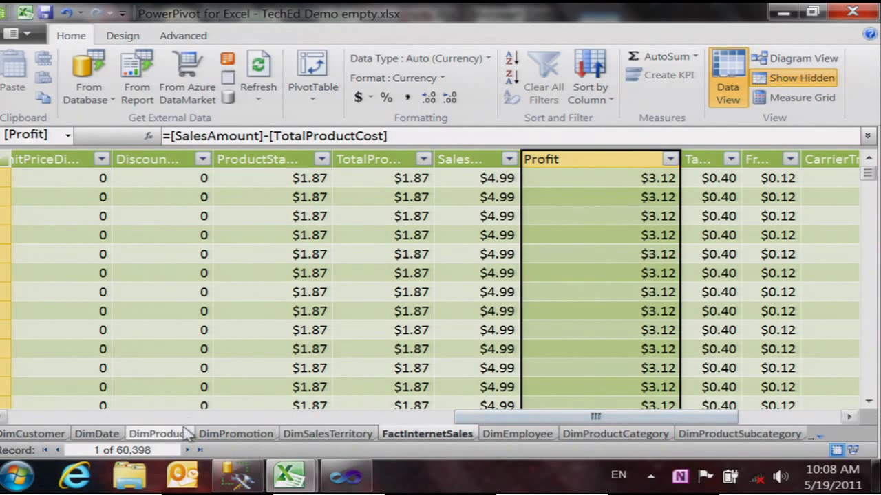
# Check the DimProduct relationships in the diagram, and sort the DimProduct table by ProductSubcategoryKey in descending order
pyautogui.click(854, 451)
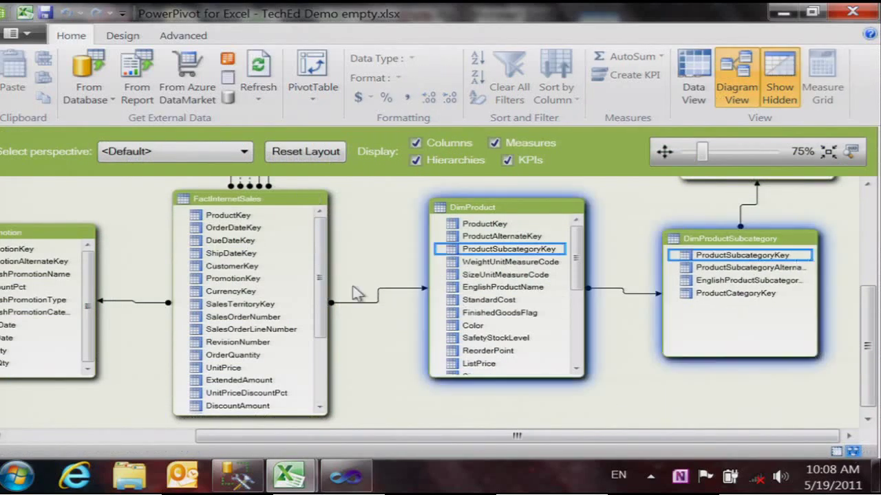
pyautogui.click(836, 450)
pyautogui.click(159, 434)
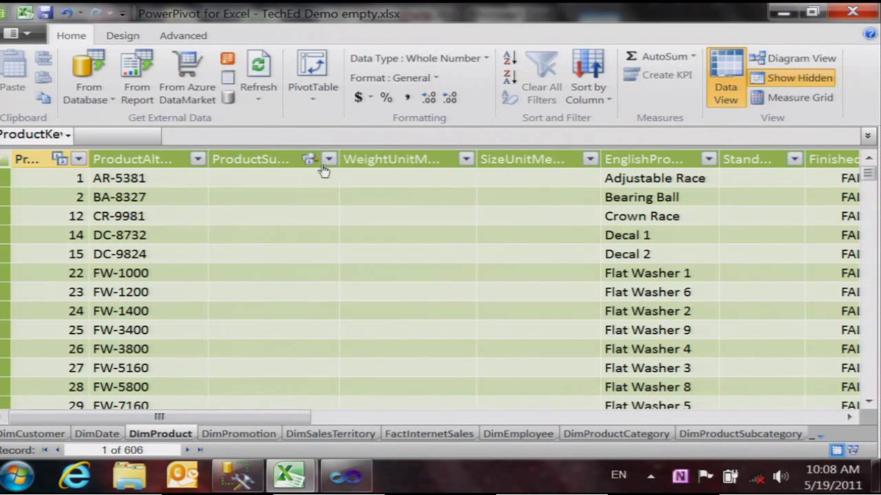
pyautogui.click(296, 216)
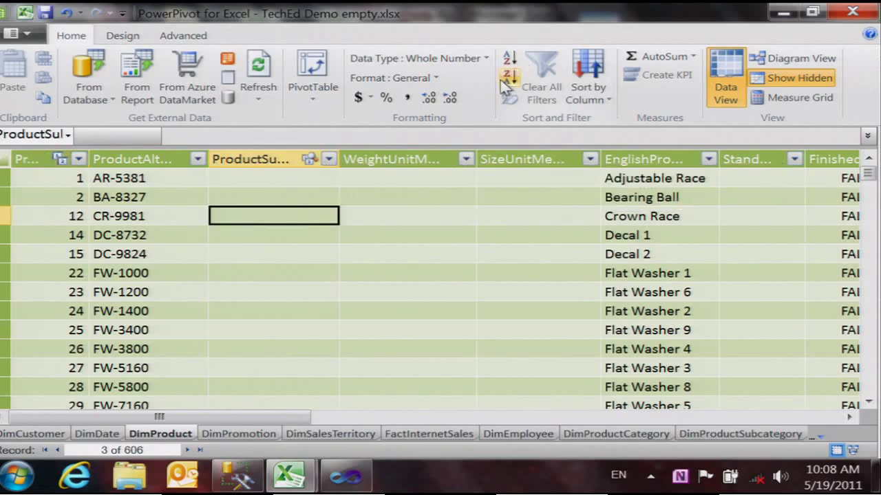
pyautogui.click(509, 74)
# Insert a new calculated column before WeightUnitMeasureCode in the DimProduct table
pyautogui.click(382, 178)
pyautogui.rightClick(382, 178)
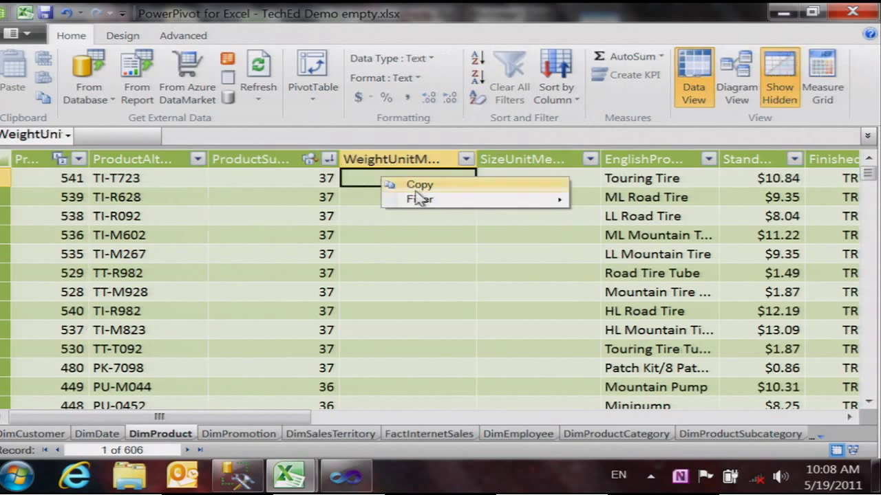
pyautogui.rightClick(377, 162)
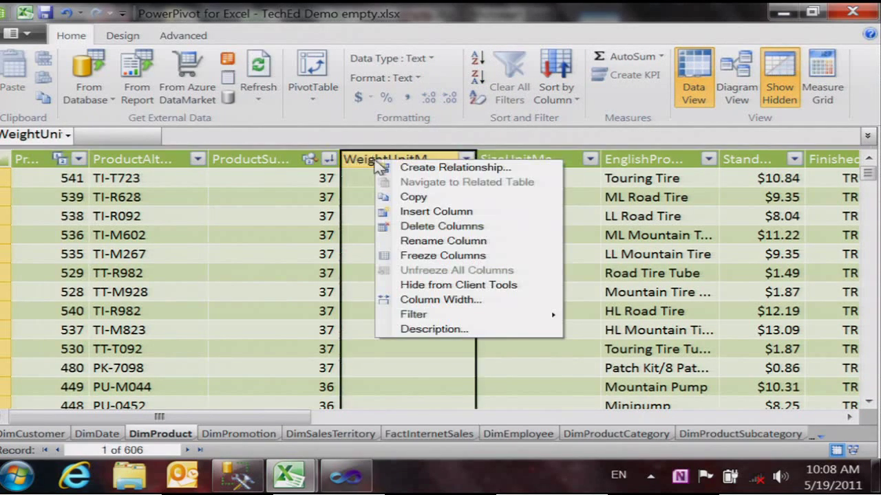
pyautogui.click(436, 211)
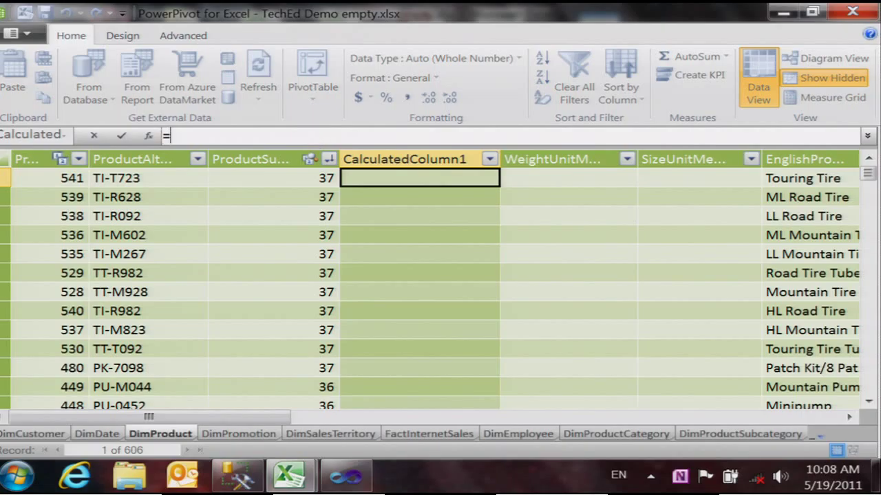
# Enter the formula =RELATED(DimProductSubcategory[EnglishProductSubcategoryName]) in the new DimProduct calculated column
pyautogui.write('=re')
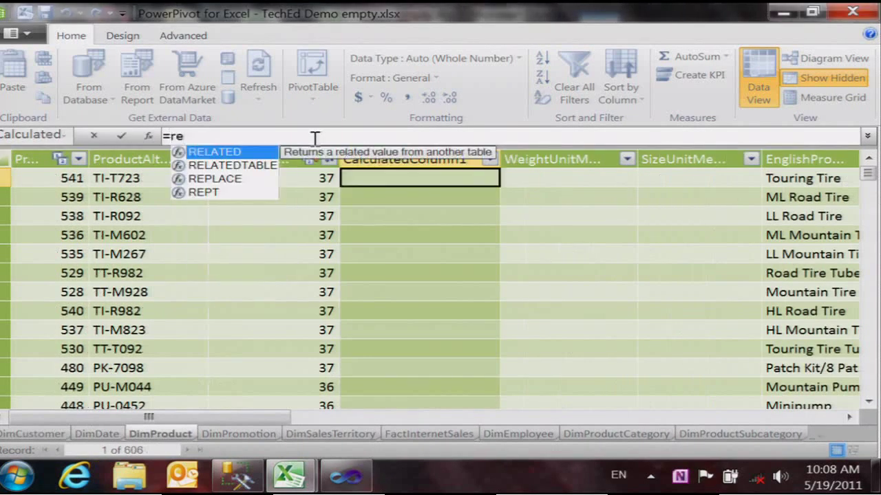
pyautogui.press('Tab')
pyautogui.write('di')
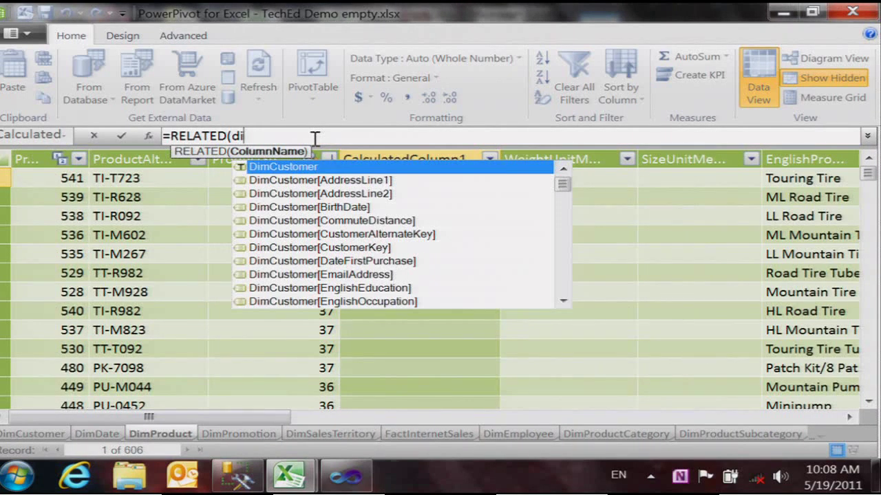
pyautogui.write('ms')
pyautogui.press('BackSpace')
pyautogui.write('p')
pyautogui.press('Tab')
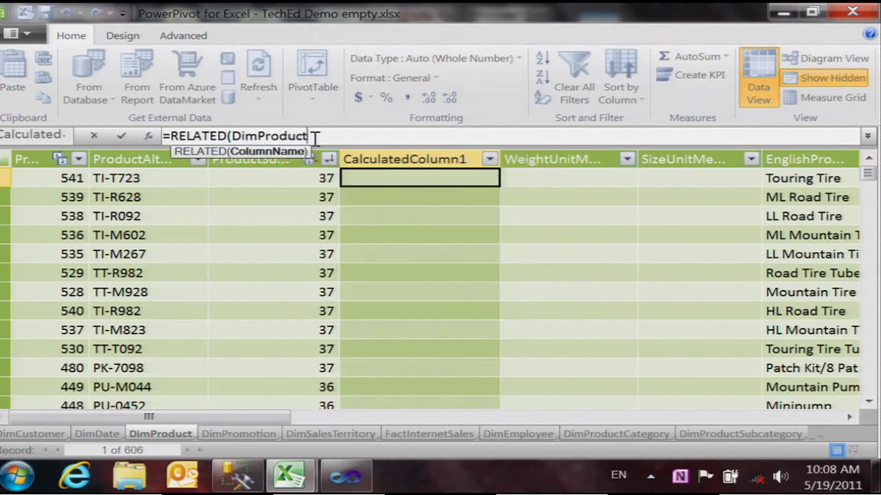
pyautogui.write('s')
pyautogui.press('Down')
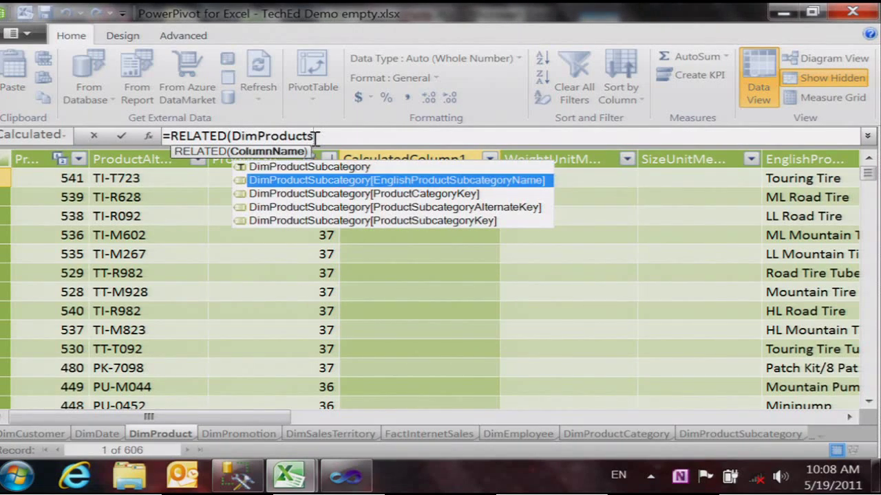
pyautogui.press('Tab')
pyautogui.write(')')
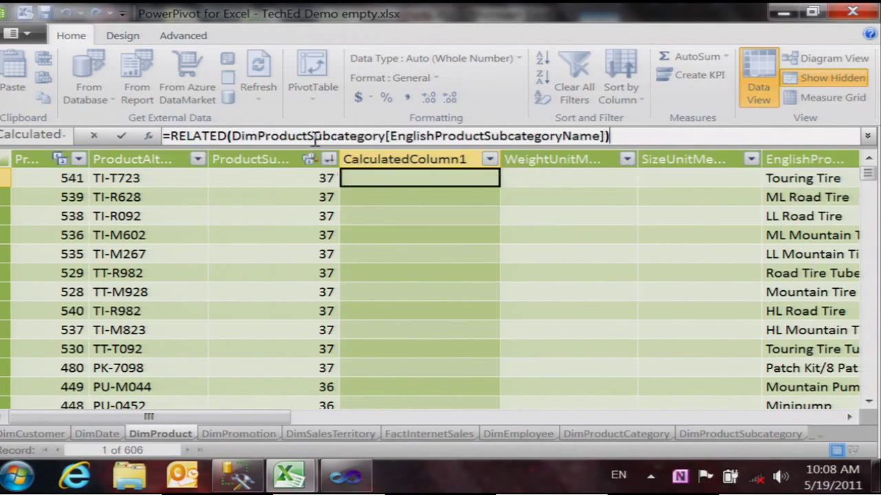
pyautogui.press('Return')
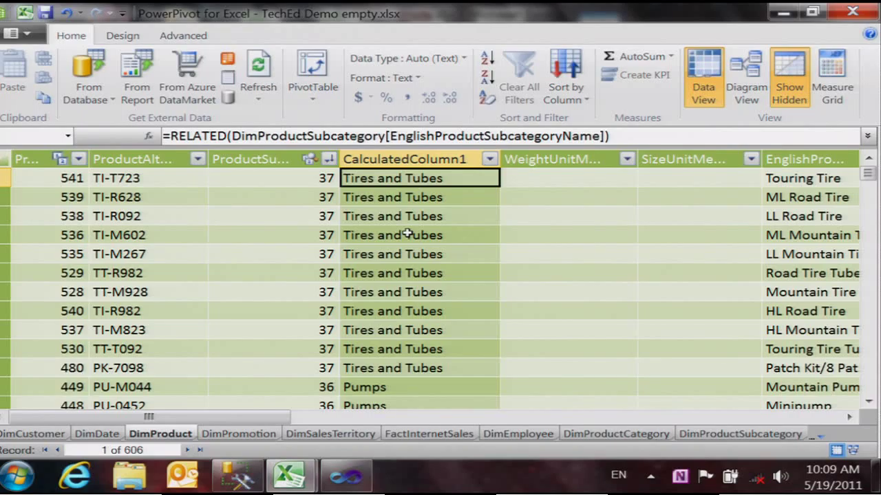
# Go to the FactInternetSales table and create a PivotTable in the existing worksheet at 'Sheet1'!$A$1
pyautogui.click(443, 435)
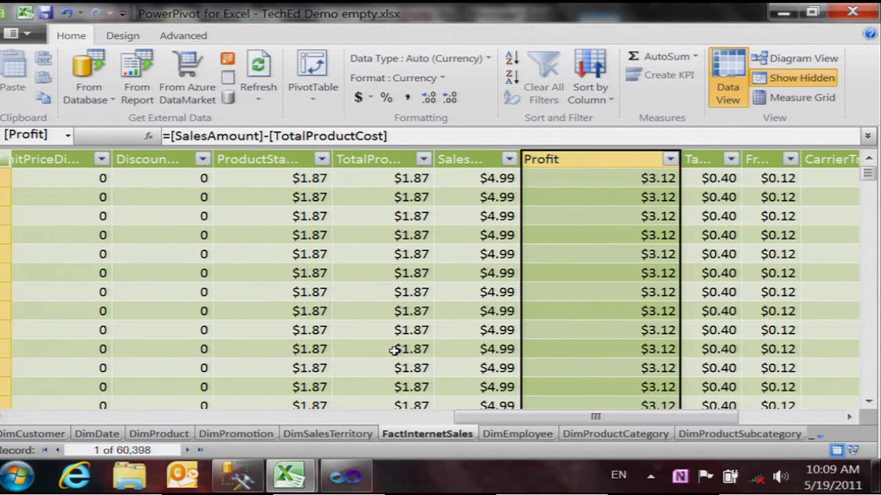
pyautogui.click(305, 87)
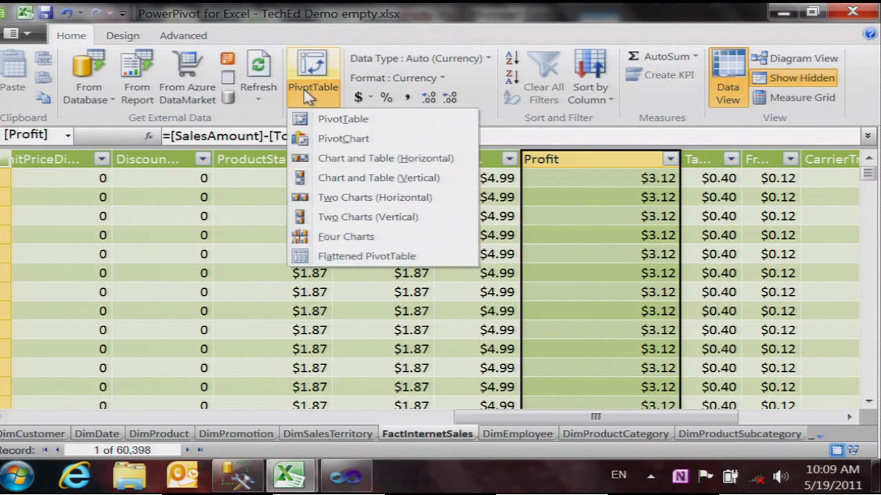
pyautogui.click(338, 120)
pyautogui.click(297, 233)
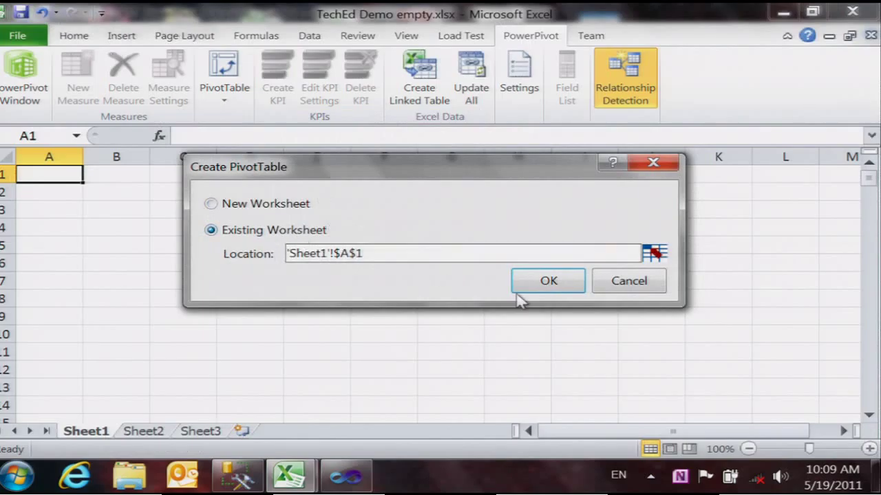
pyautogui.click(544, 282)
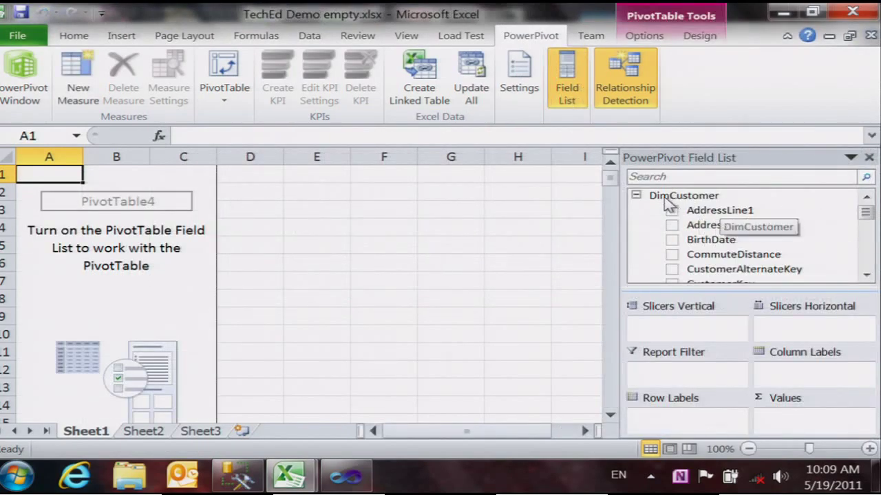
# Add the Profit field from FactInternetSales to the PivotTable values
pyautogui.click(635, 195)
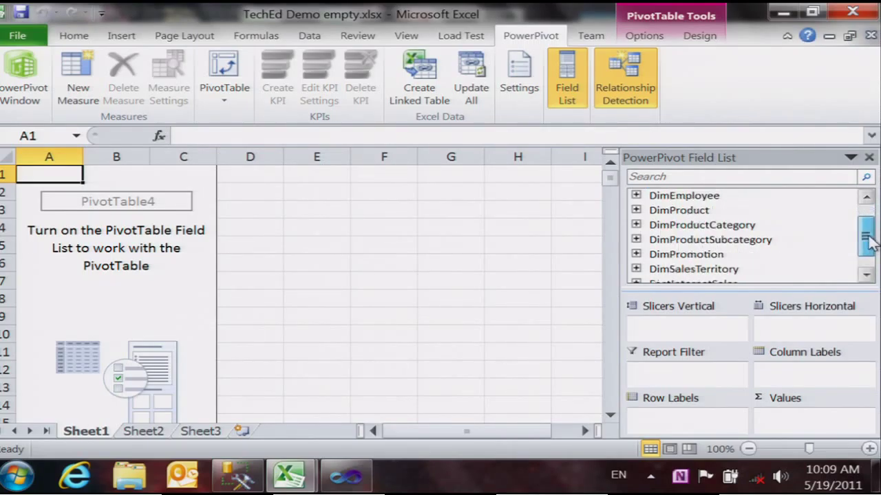
pyautogui.moveTo(868, 241); pyautogui.dragTo(867, 249)
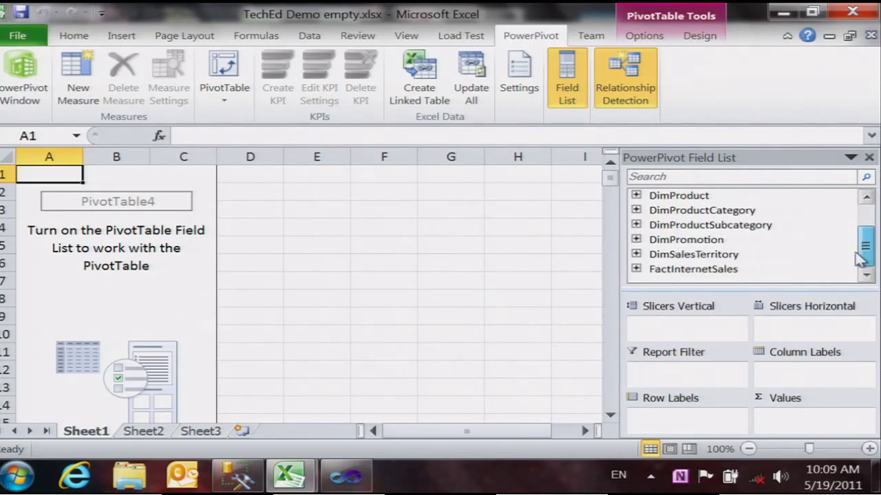
pyautogui.click(637, 270)
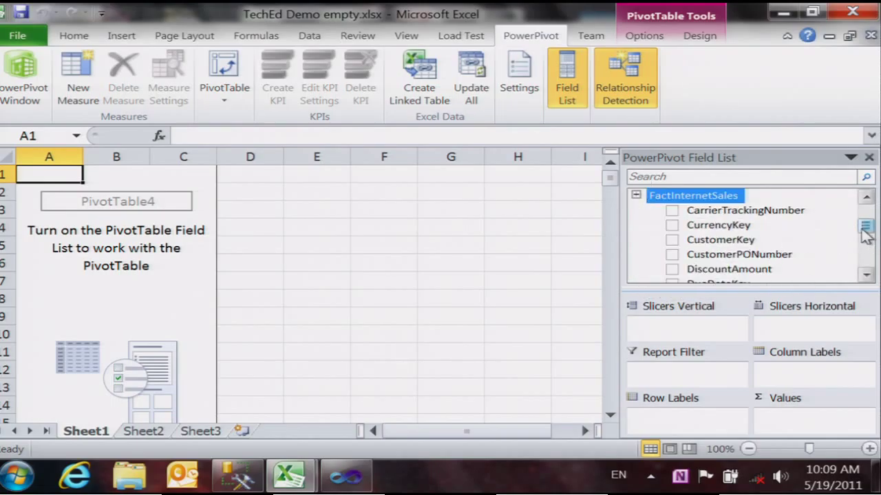
pyautogui.moveTo(866, 227); pyautogui.dragTo(869, 251)
pyautogui.moveTo(701, 239); pyautogui.dragTo(804, 426)
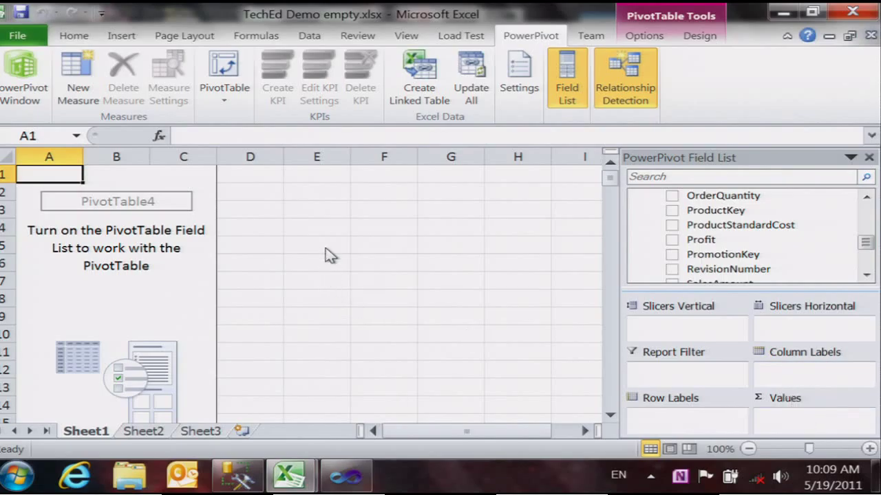
pyautogui.click(672, 241)
pyautogui.click(672, 241)
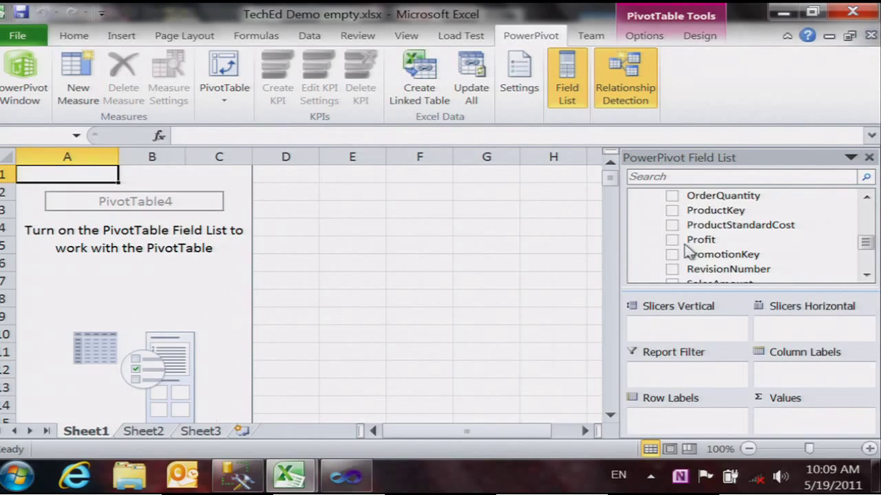
pyautogui.moveTo(674, 240); pyautogui.dragTo(435, 232)
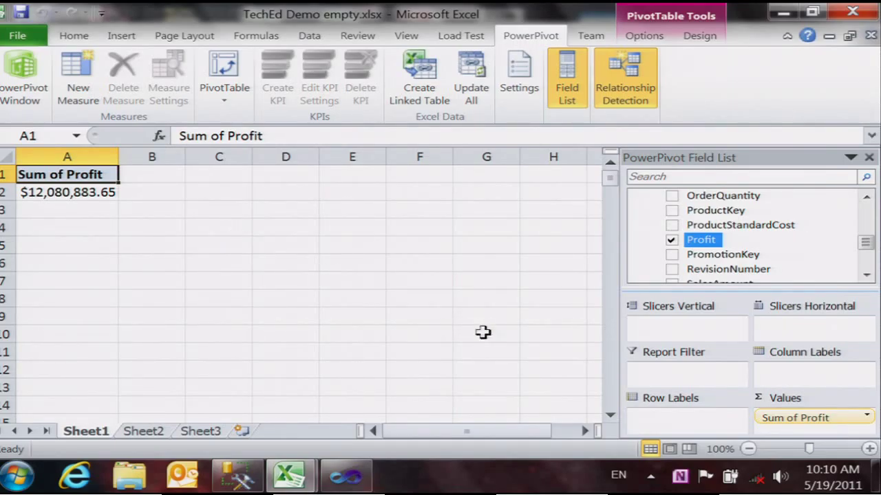
# Review the settings of the Sum of Profit measure, including the formula for the DistinctCount aggregation, and cancel
pyautogui.click(795, 419)
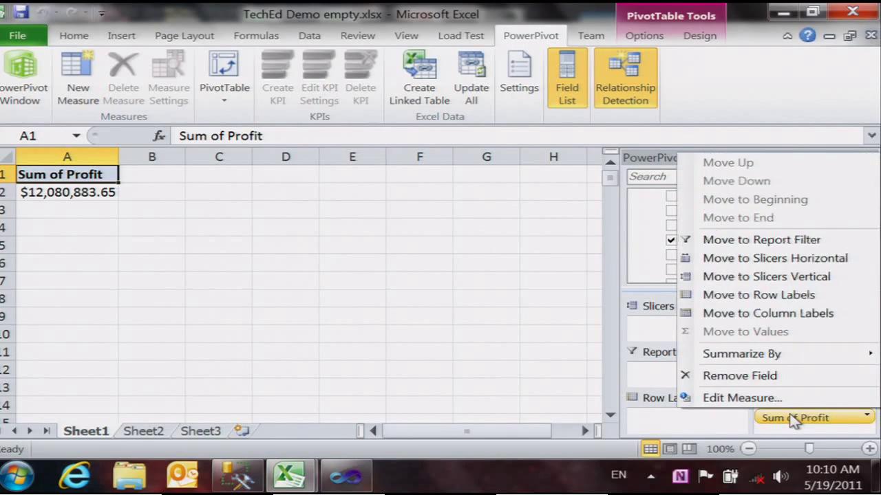
pyautogui.click(736, 403)
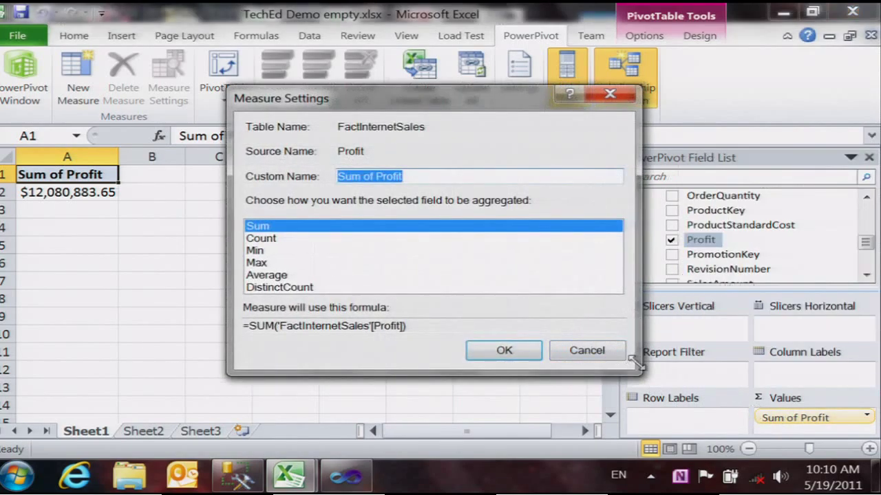
pyautogui.moveTo(637, 366); pyautogui.dragTo(645, 378)
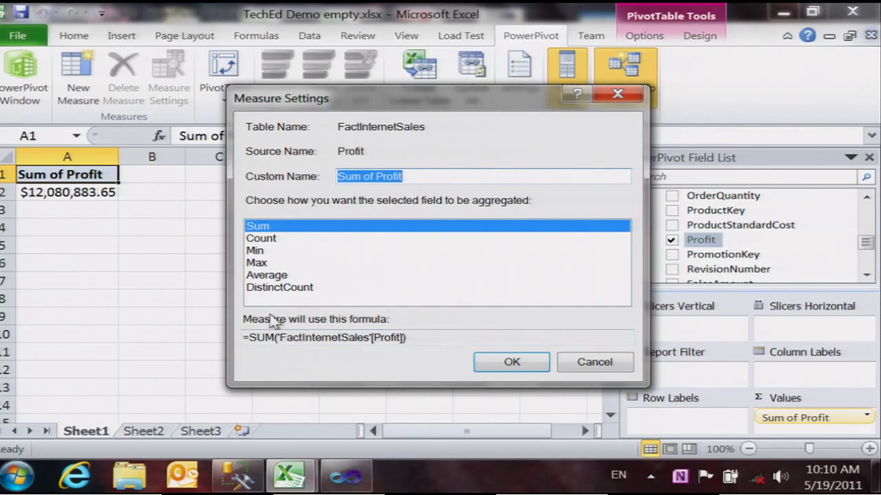
pyautogui.click(322, 289)
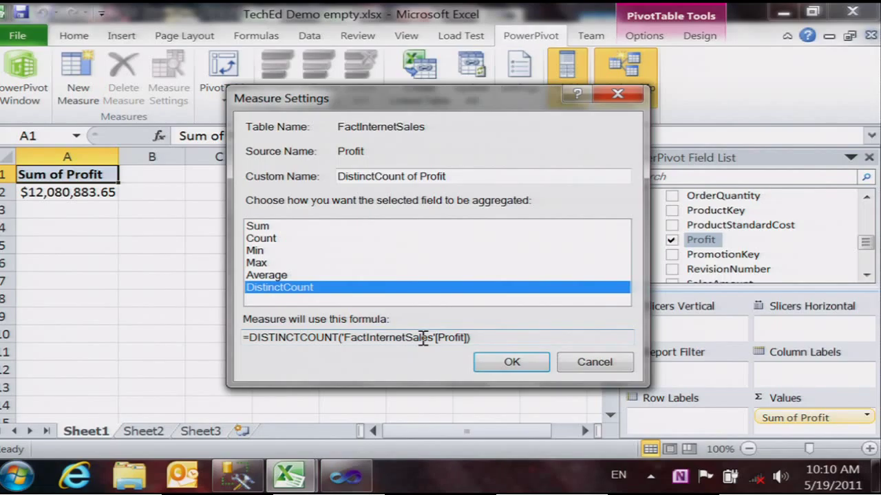
pyautogui.click(593, 362)
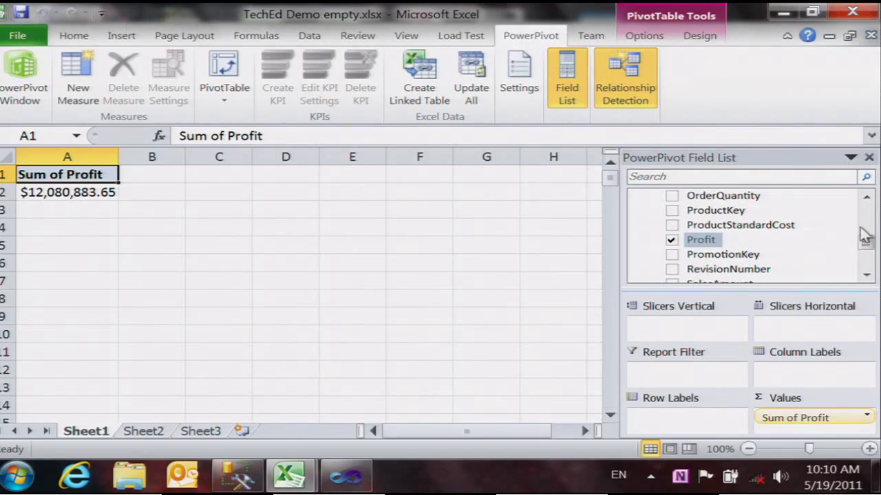
# Add SalesTerritoryCountry from DimSalesTerritory to the PivotTable's row labels
pyautogui.scroll(1, 867, 242)
pyautogui.scroll(6, 867, 242)
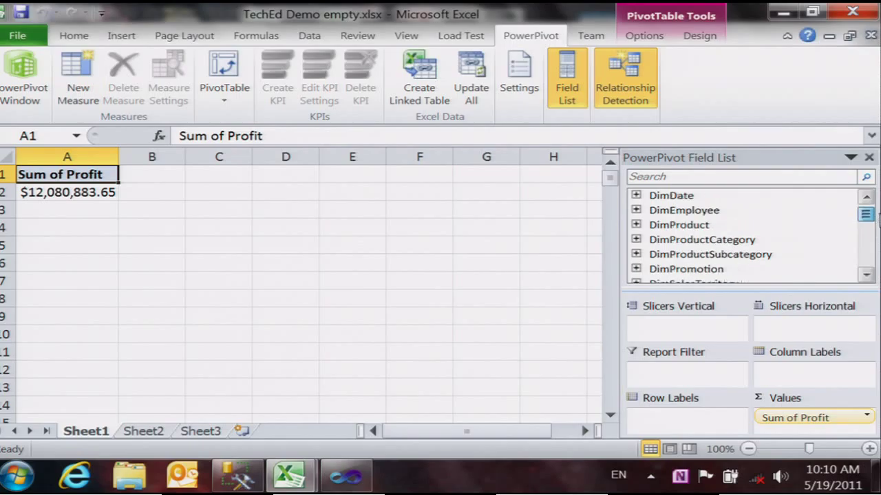
pyautogui.scroll(-2, 688, 231)
pyautogui.click(636, 225)
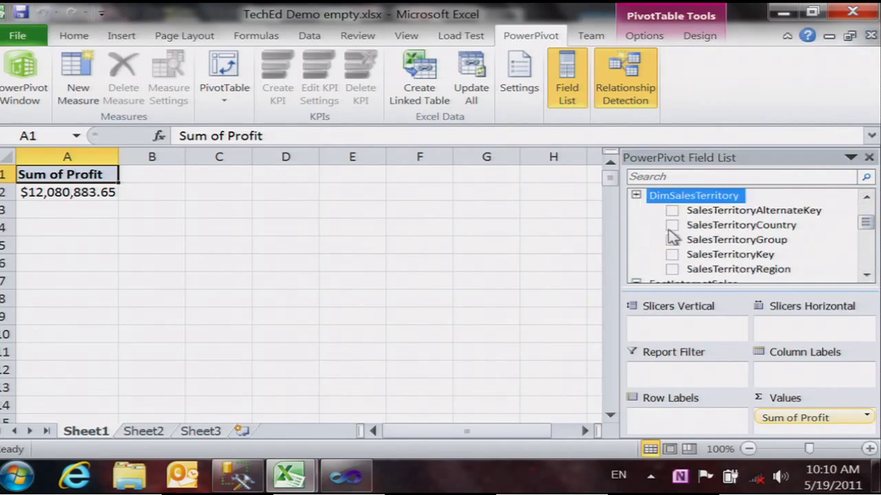
pyautogui.moveTo(741, 225); pyautogui.dragTo(688, 417)
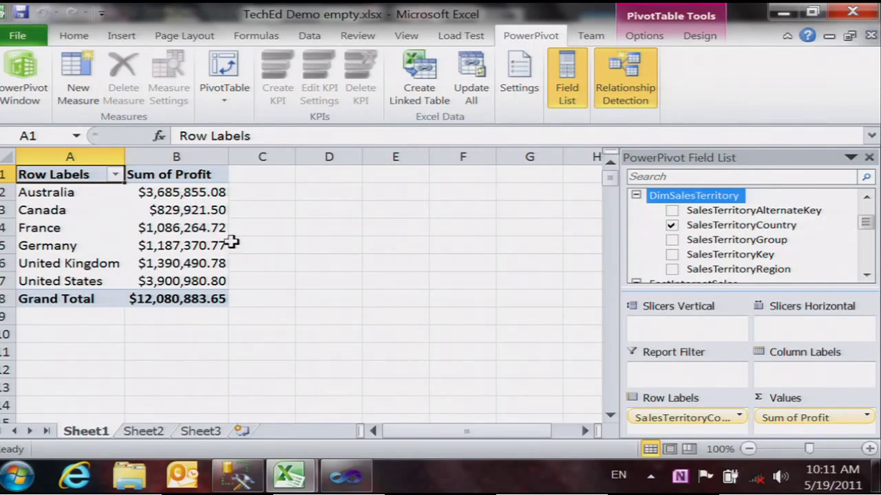
pyautogui.moveTo(228, 263)
pyautogui.click(186, 249)
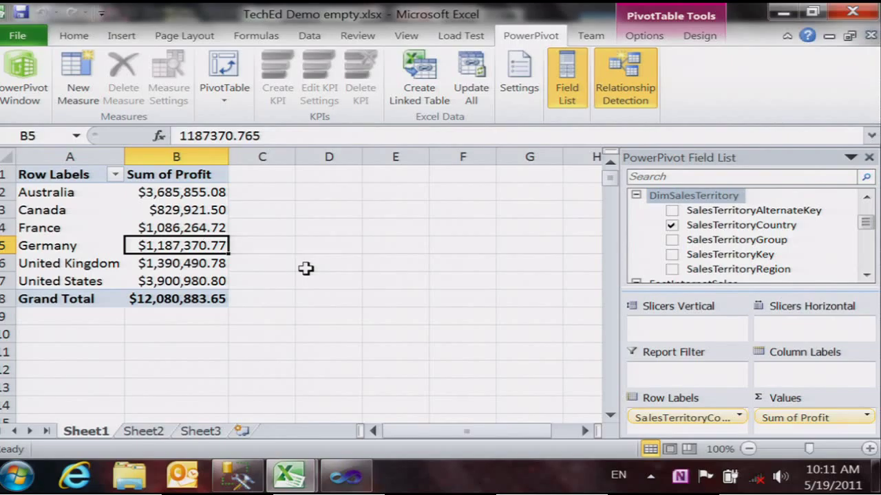
# Add CalendarYear from DimDate to the PivotTable's column labels
pyautogui.click(636, 195)
pyautogui.click(636, 210)
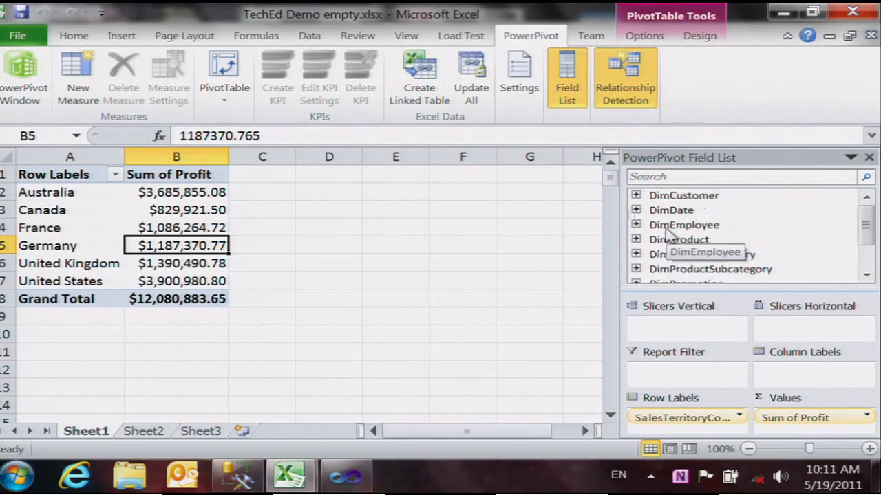
pyautogui.click(635, 211)
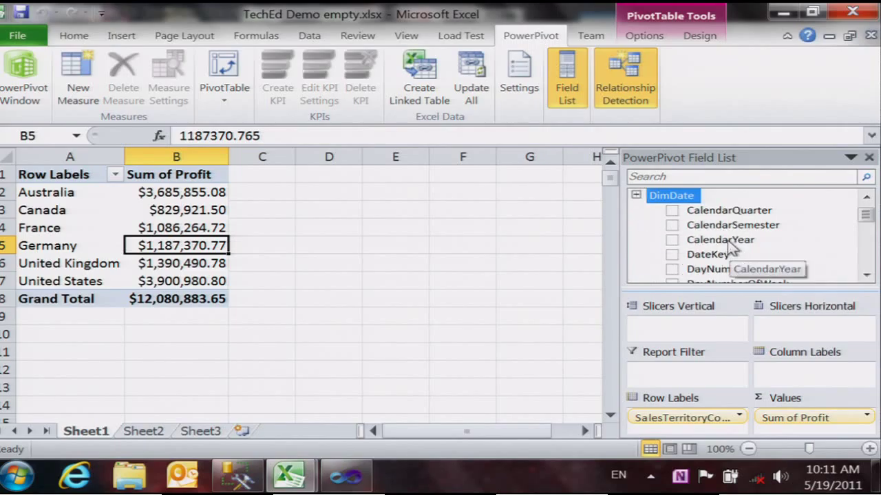
pyautogui.moveTo(802, 384); pyautogui.dragTo(798, 375)
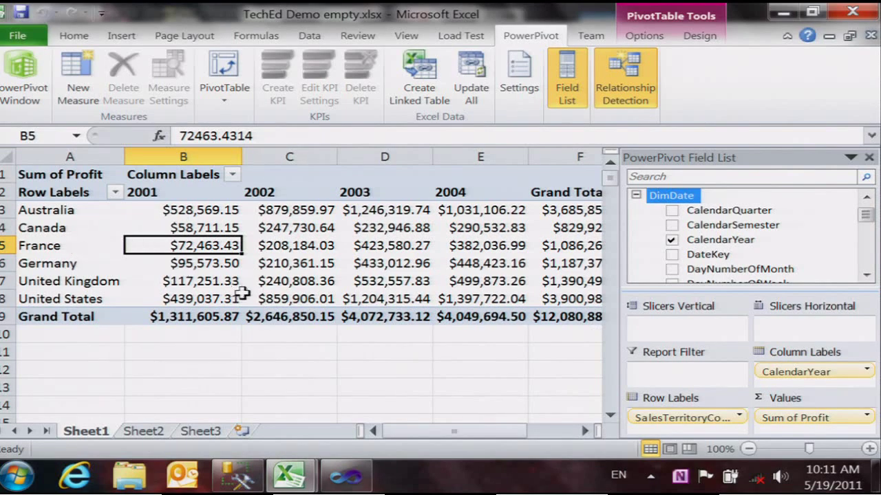
pyautogui.moveTo(242, 292)
pyautogui.moveTo(193, 215)
pyautogui.moveTo(320, 315)
# Search the field list for productline and add the ProductLine field as a vertical slicer
pyautogui.click(649, 178)
pyautogui.write('pro')
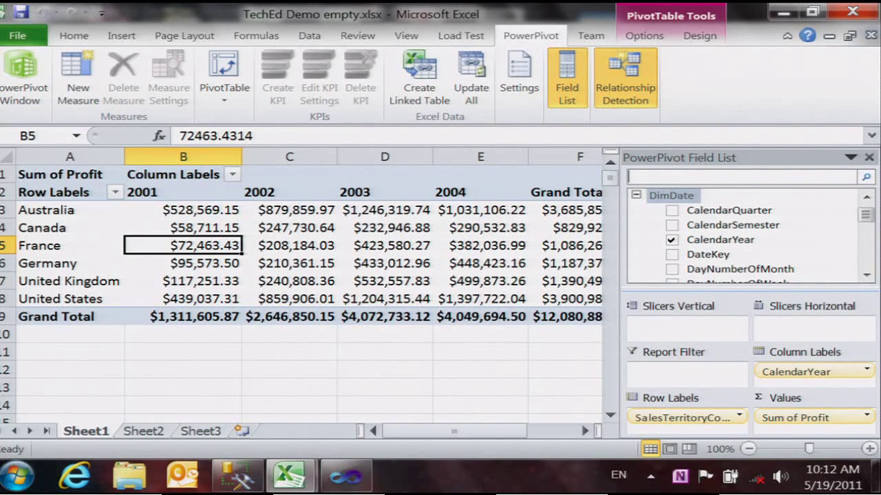
pyautogui.write('ductline')
pyautogui.press('Return')
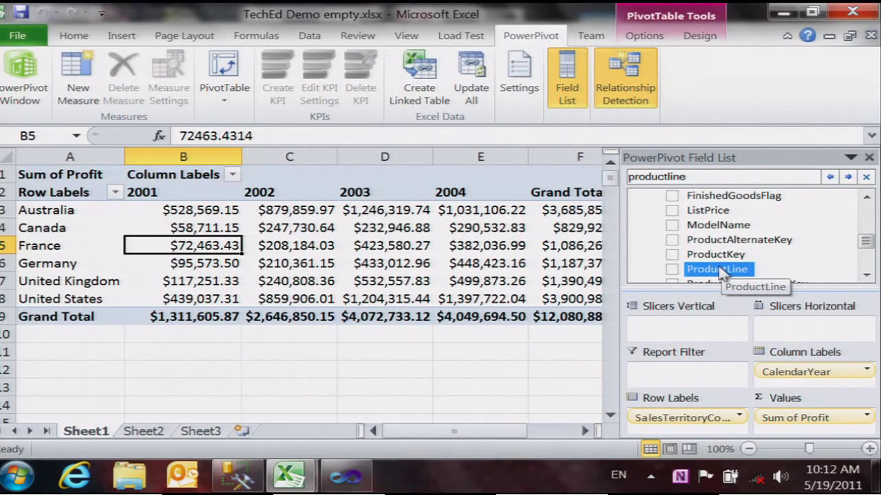
pyautogui.moveTo(721, 272); pyautogui.dragTo(664, 331)
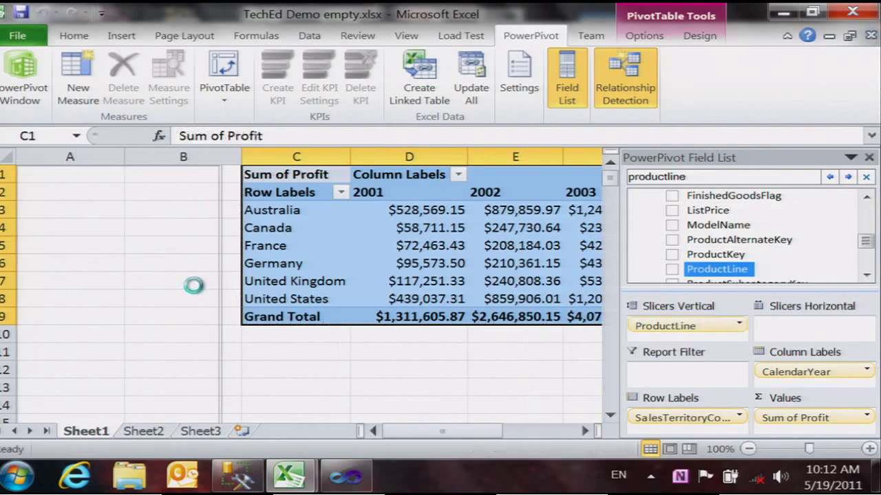
# Narrow the ProductLine slicer area and worksheet column B beside it, and filter the PivotTable to product line R
pyautogui.click(217, 239)
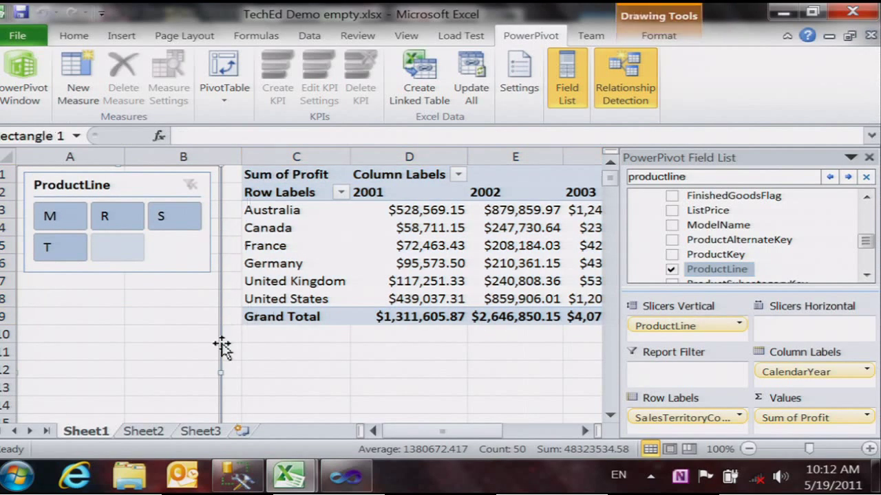
pyautogui.moveTo(222, 372); pyautogui.dragTo(146, 380)
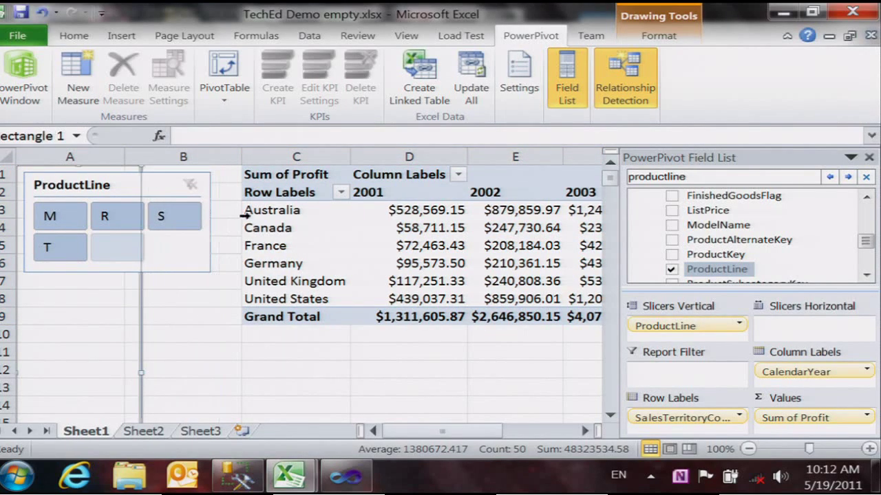
pyautogui.moveTo(240, 157); pyautogui.dragTo(182, 157)
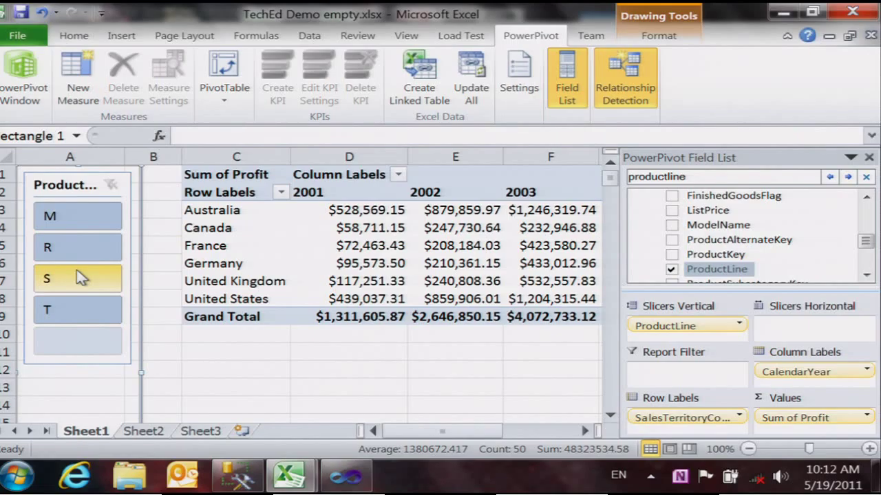
pyautogui.click(88, 247)
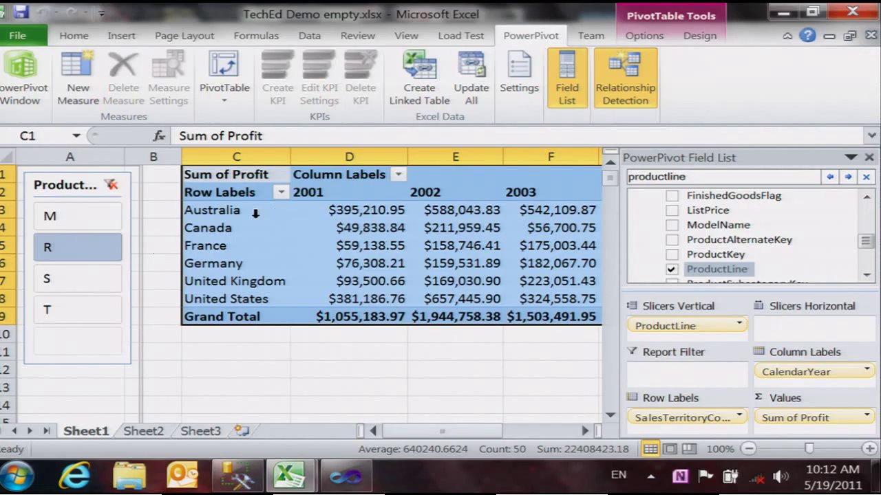
# Compare the Profit PivotTable for product lines S, M and R by filtering it with the ProductLine slicer
pyautogui.click(76, 247)
pyautogui.click(65, 281)
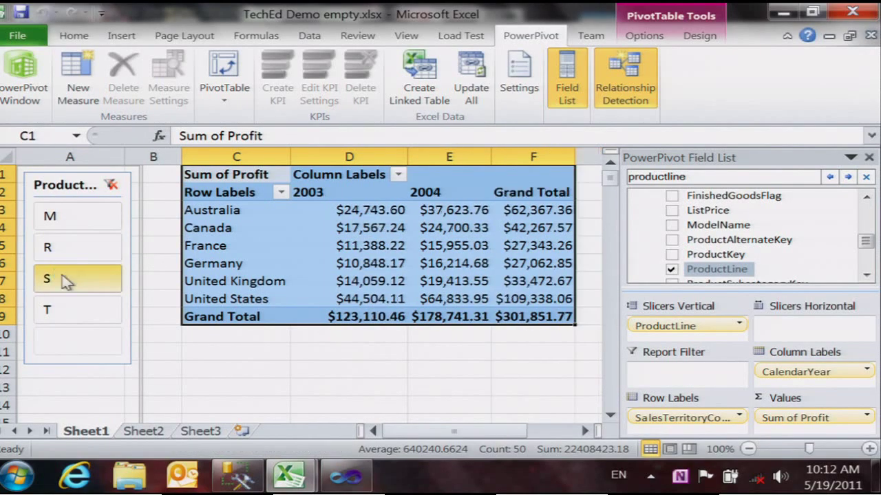
pyautogui.click(67, 214)
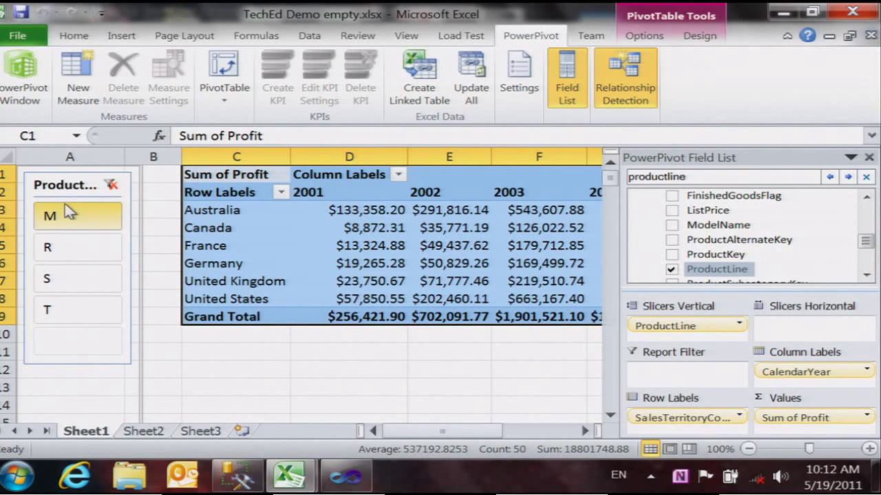
pyautogui.click(65, 250)
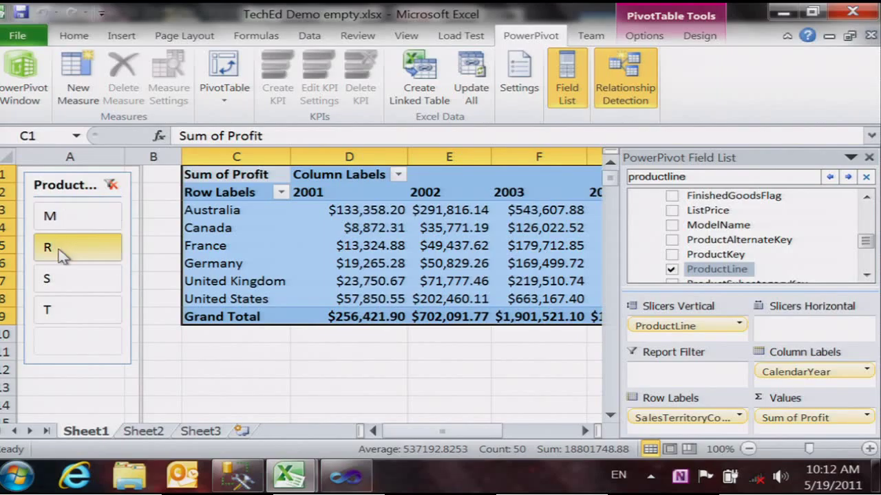
pyautogui.click(358, 222)
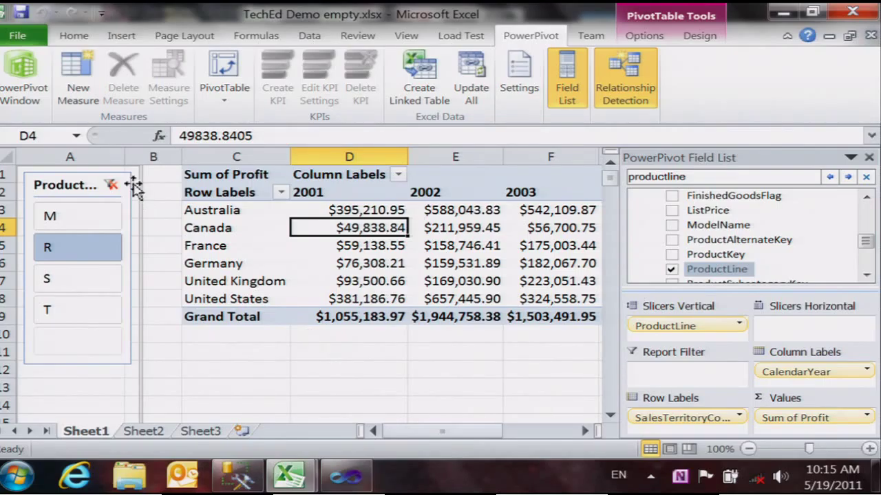
# View the Profit column and its formula in the PowerPivot window, and return to the worksheet
pyautogui.click(20, 75)
pyautogui.moveTo(310, 1); pyautogui.dragTo(623, 31)
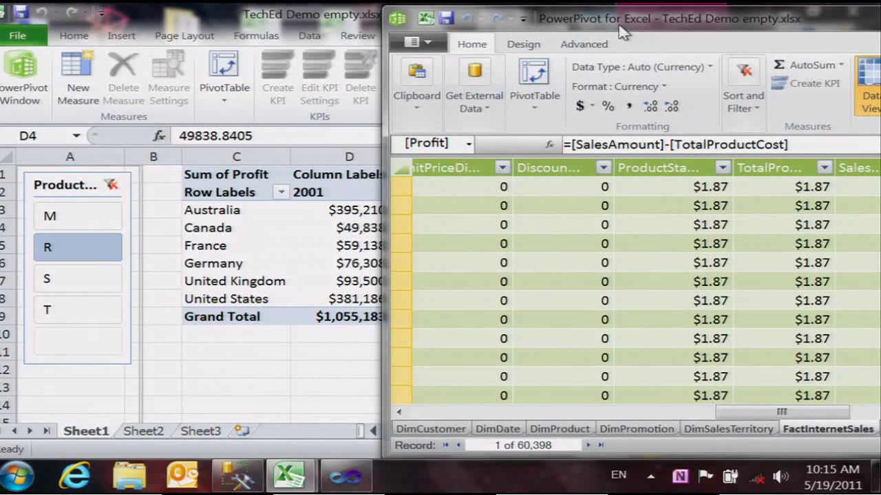
pyautogui.moveTo(623, 31); pyautogui.dragTo(303, 37)
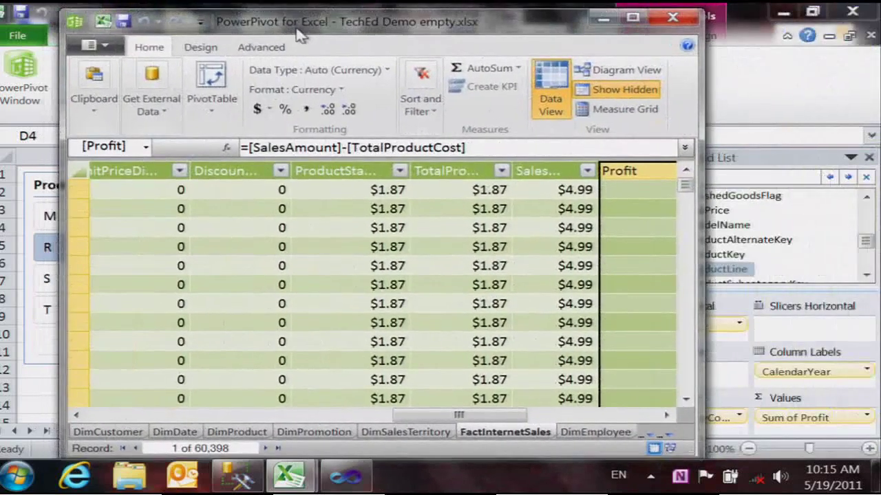
pyautogui.click(669, 20)
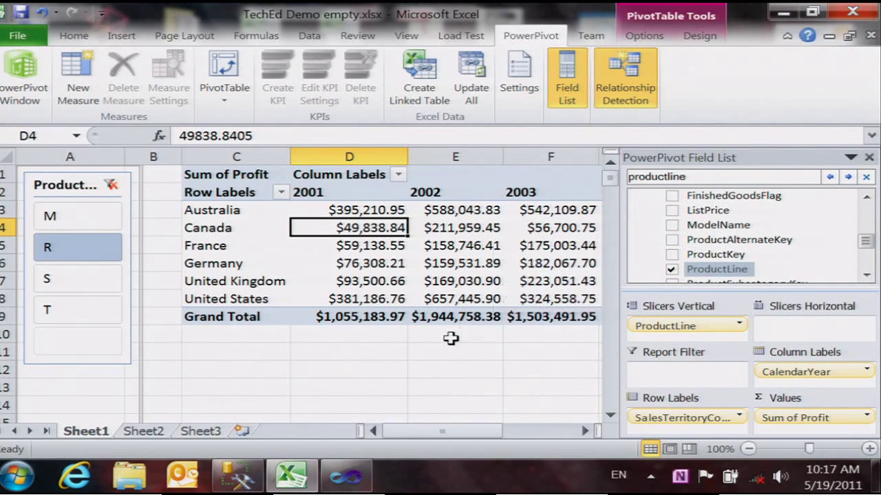
# Replace Sum of Profit in the PivotTable values with the FilterContext measure from FactInternetSales, and narrow worksheet column B
pyautogui.click(814, 417)
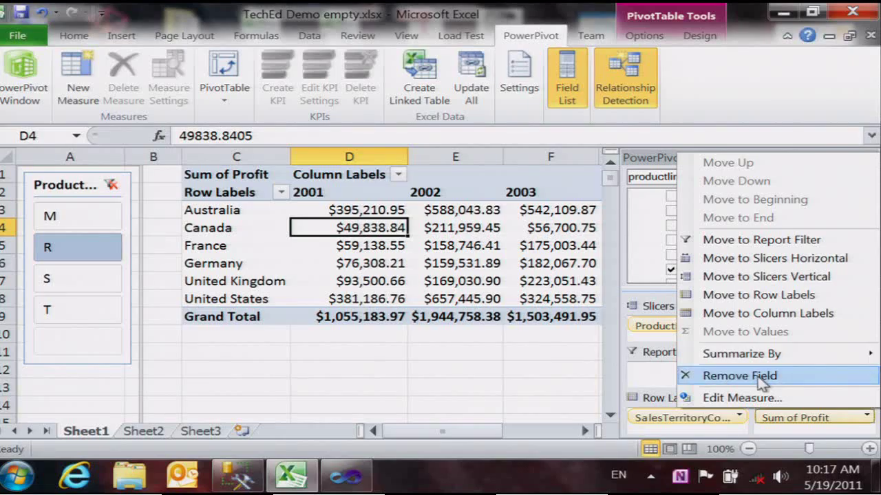
pyautogui.click(731, 376)
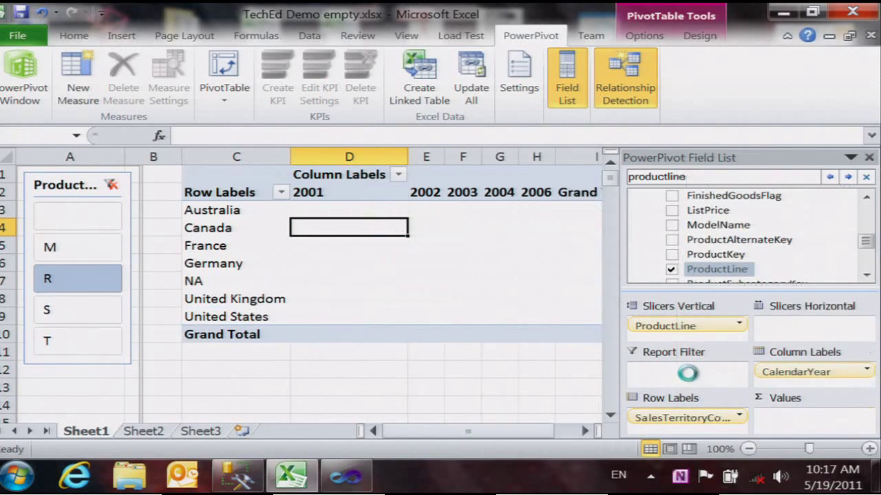
pyautogui.moveTo(866, 241); pyautogui.dragTo(861, 273)
pyautogui.click(636, 269)
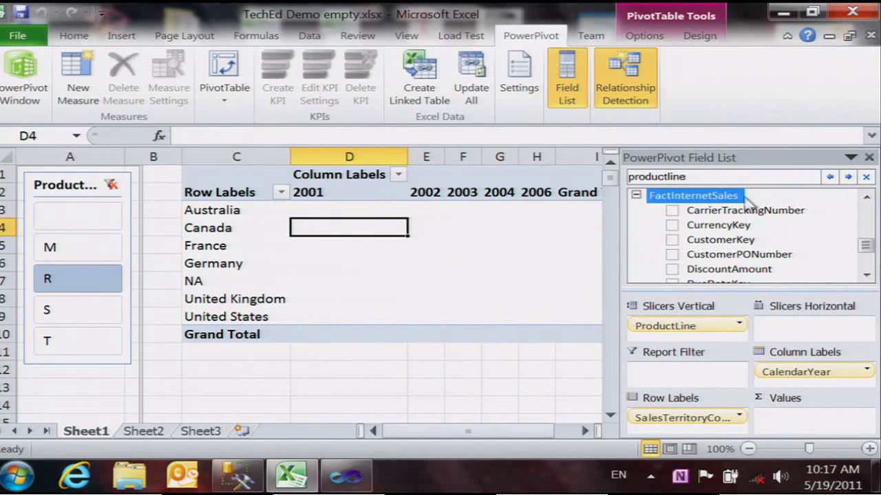
pyautogui.moveTo(867, 251); pyautogui.dragTo(867, 260)
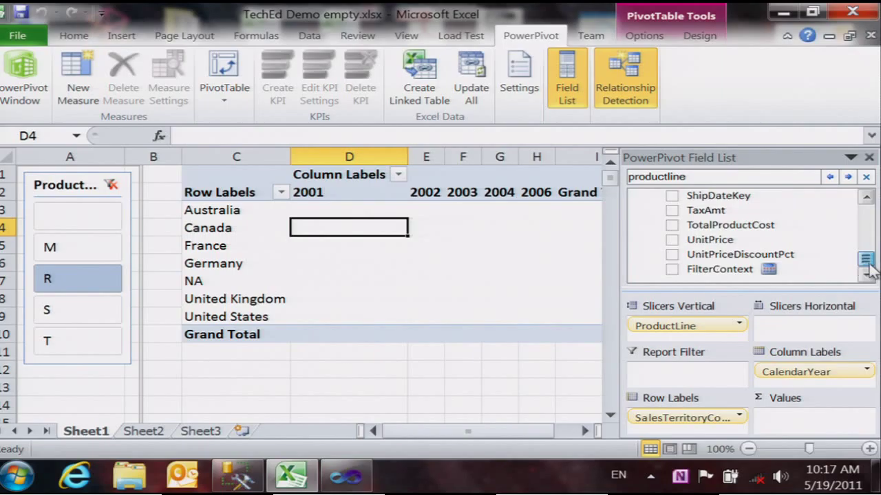
pyautogui.moveTo(690, 273); pyautogui.dragTo(649, 377)
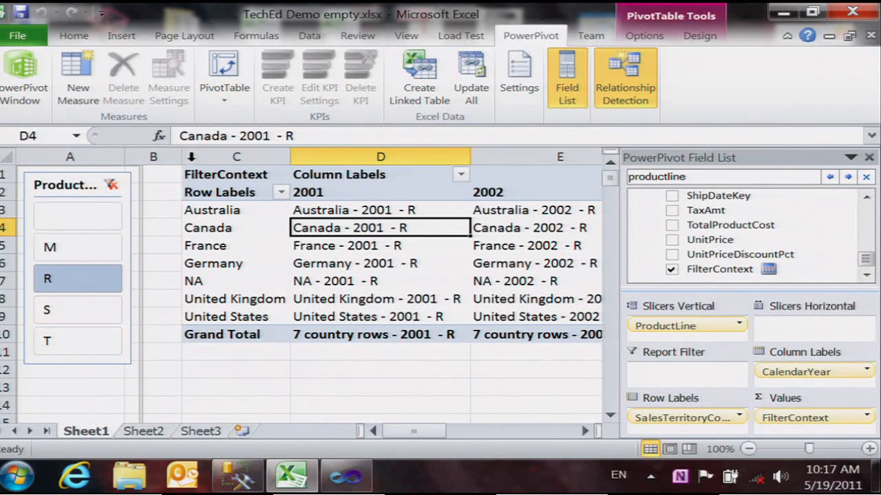
pyautogui.moveTo(182, 157); pyautogui.dragTo(166, 162)
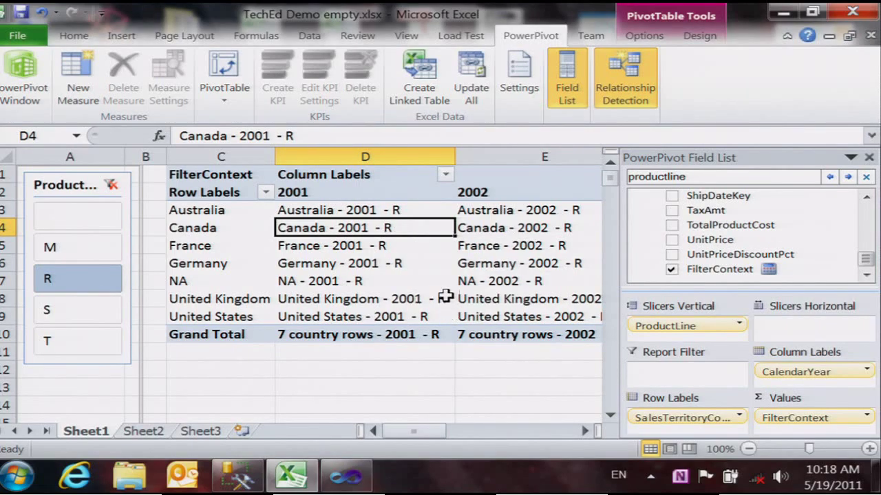
# Inspect the FilterContext cells for France in 2001 and 2002, filtering to product line S and finally to M
pyautogui.moveTo(446, 296)
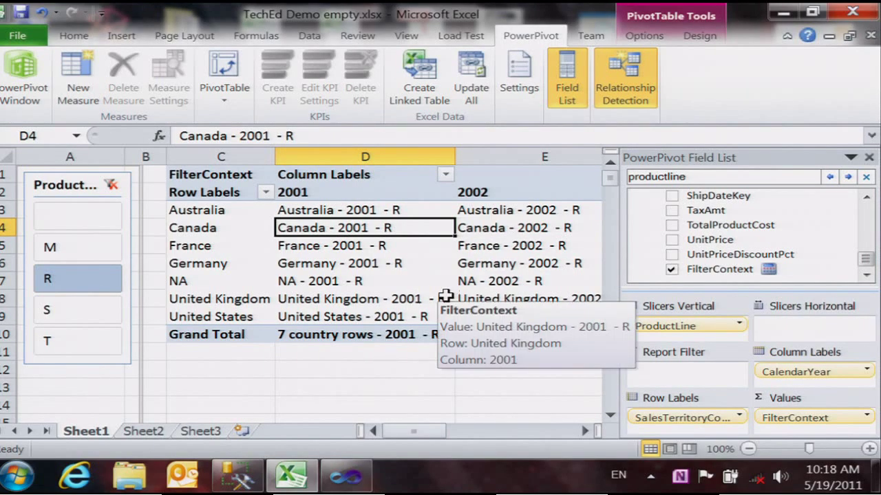
pyautogui.click(352, 245)
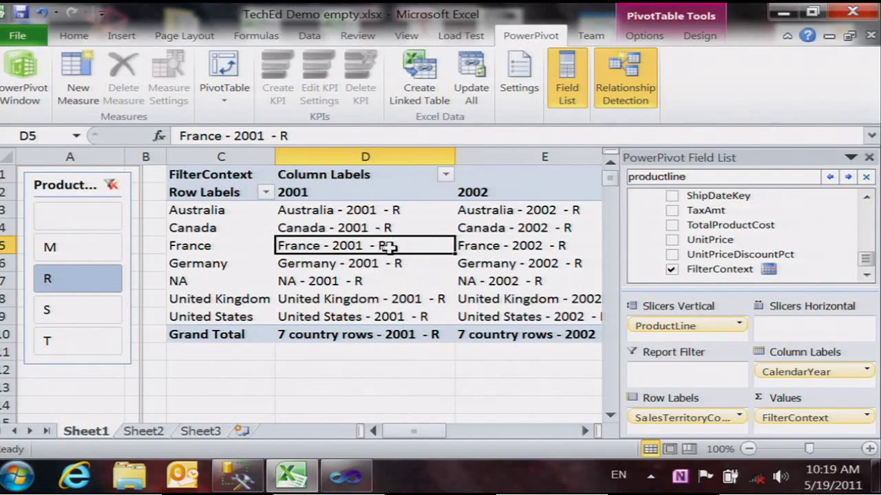
pyautogui.click(497, 249)
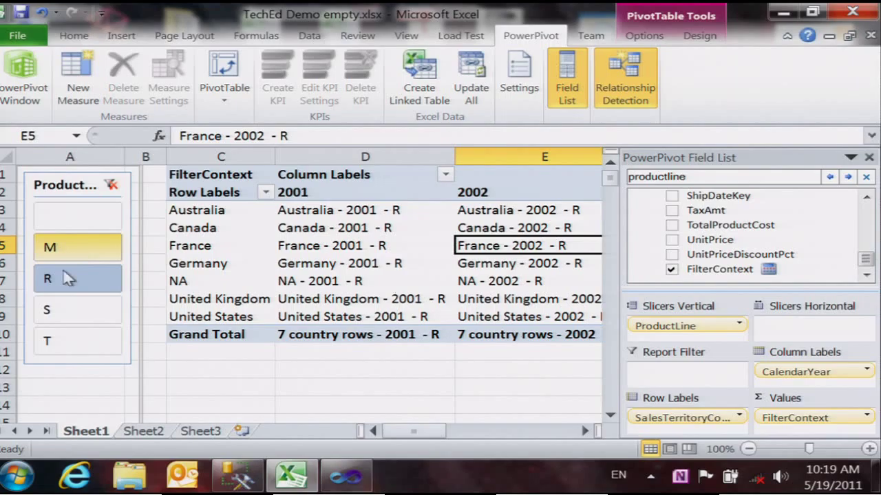
pyautogui.click(67, 313)
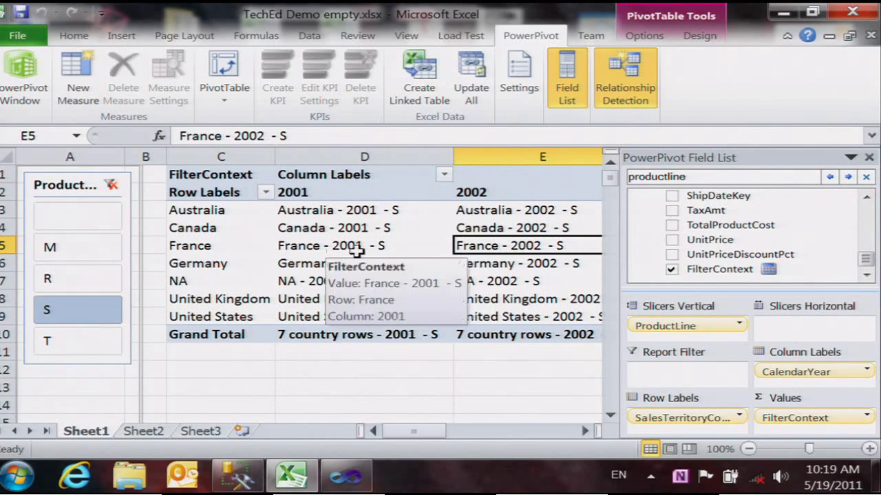
pyautogui.moveTo(369, 254)
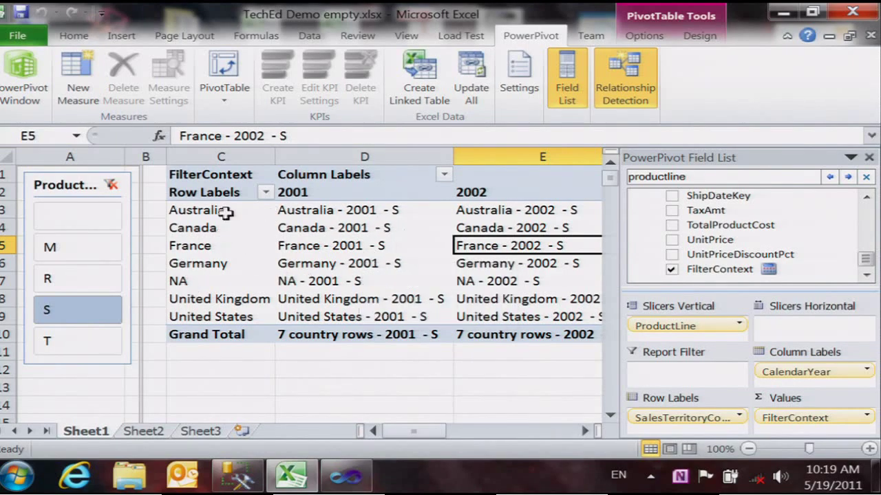
pyautogui.click(70, 251)
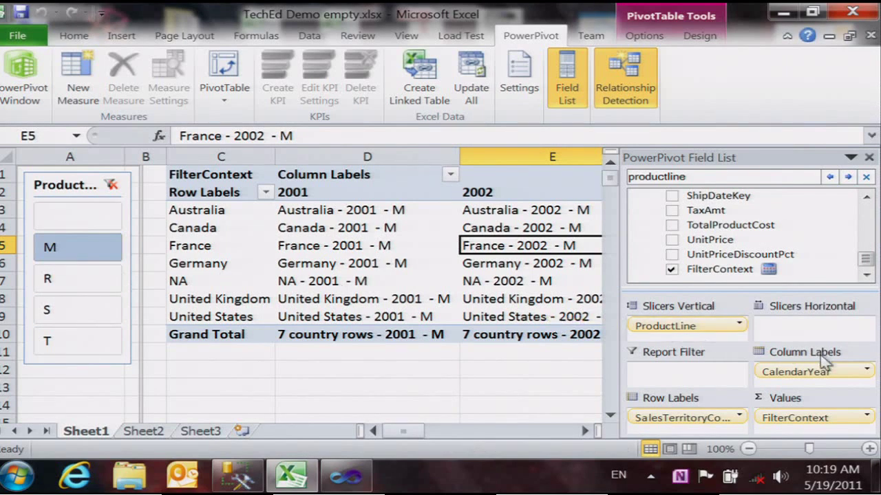
# Move CalendarYear from the column labels to the vertical slicers, and widen the slicer area slightly
pyautogui.moveTo(825, 365); pyautogui.dragTo(688, 333)
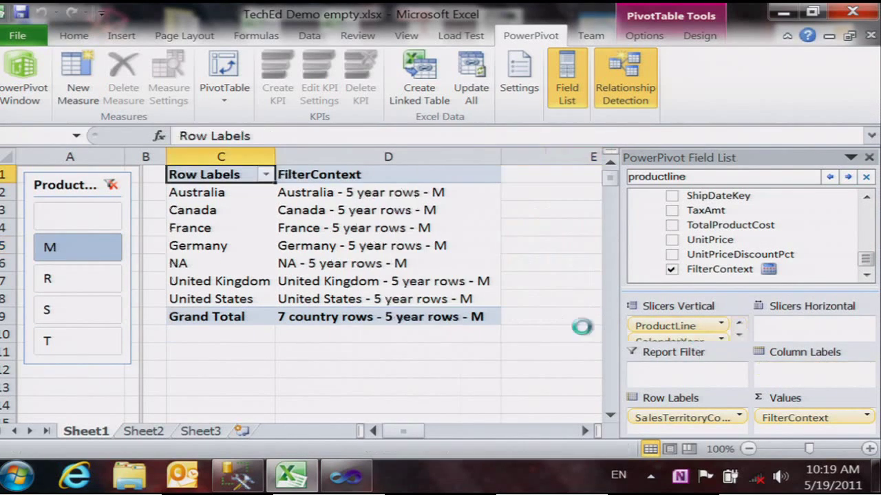
pyautogui.click(131, 245)
pyautogui.click(141, 248)
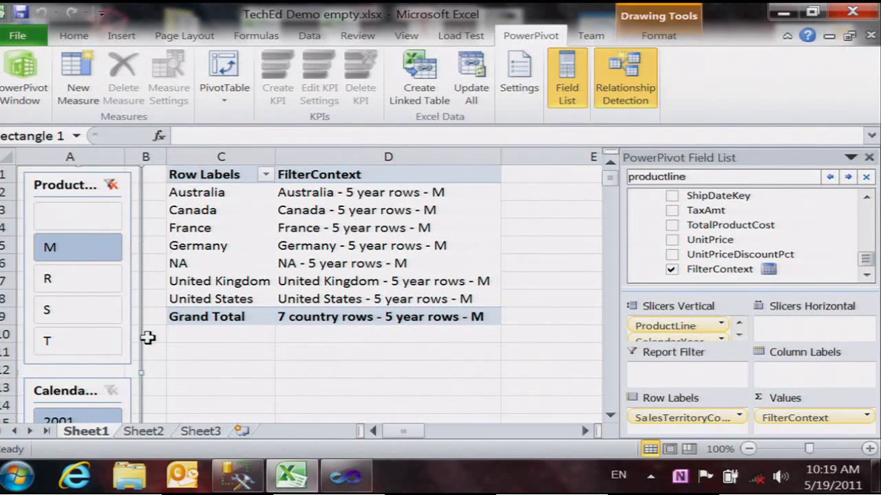
pyautogui.moveTo(141, 372)
pyautogui.mouseDown()
pyautogui.moveTo(161, 369)
pyautogui.moveTo(153, 379)
pyautogui.mouseUp()
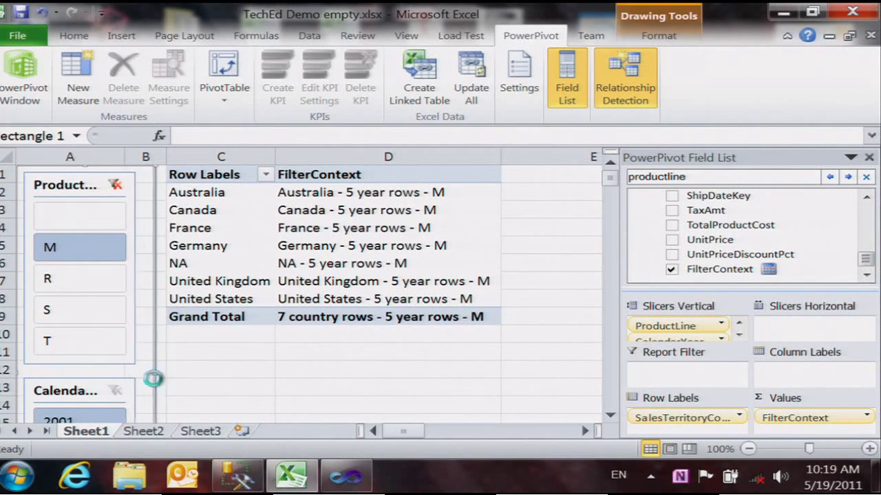
pyautogui.moveTo(609, 178)
pyautogui.mouseDown()
pyautogui.moveTo(612, 189)
pyautogui.moveTo(609, 172)
pyautogui.mouseUp()
pyautogui.click(610, 414)
pyautogui.click(609, 415)
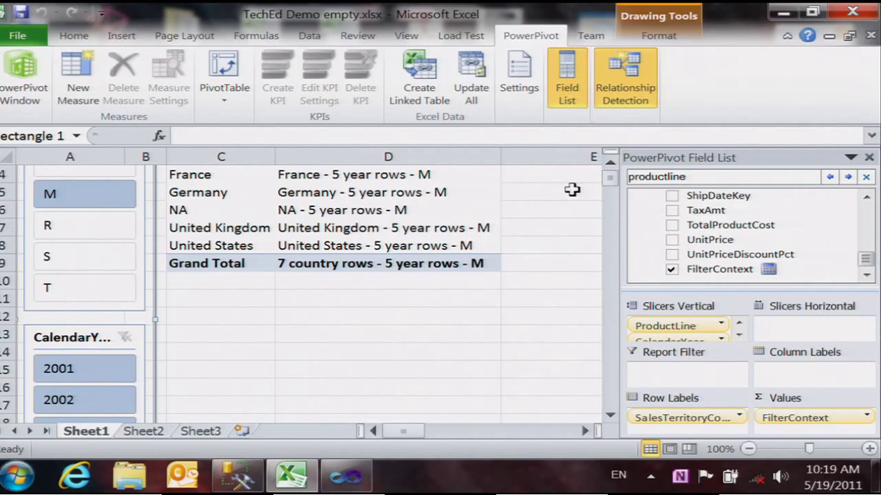
pyautogui.click(610, 163)
pyautogui.click(610, 162)
pyautogui.click(609, 162)
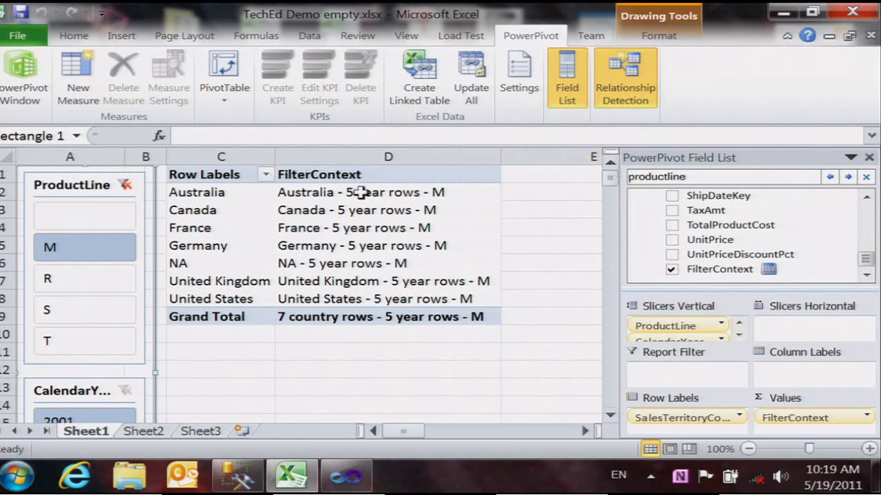
# Select Australia's FilterContext cell and filter the PivotTable to 2002 with the CalendarYear slicer
pyautogui.click(369, 196)
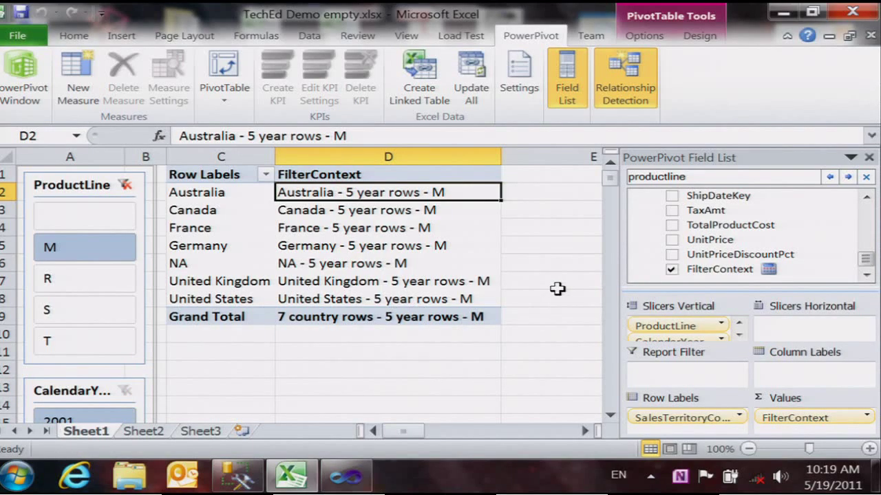
pyautogui.click(610, 415)
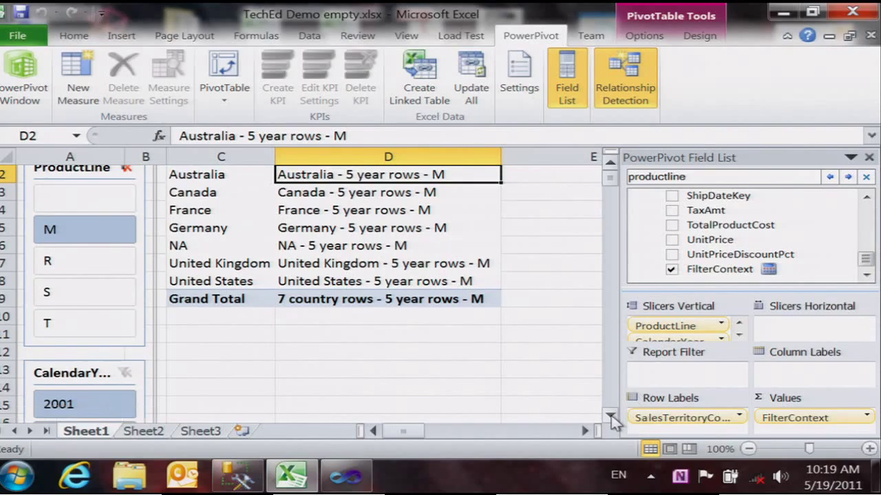
pyautogui.click(611, 417)
pyautogui.click(611, 417)
pyautogui.click(58, 399)
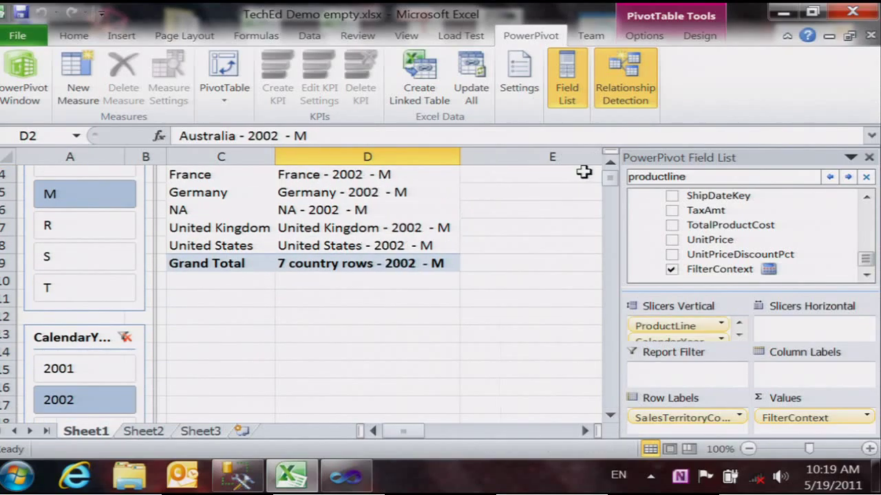
pyautogui.click(610, 161)
pyautogui.click(610, 161)
pyautogui.click(609, 161)
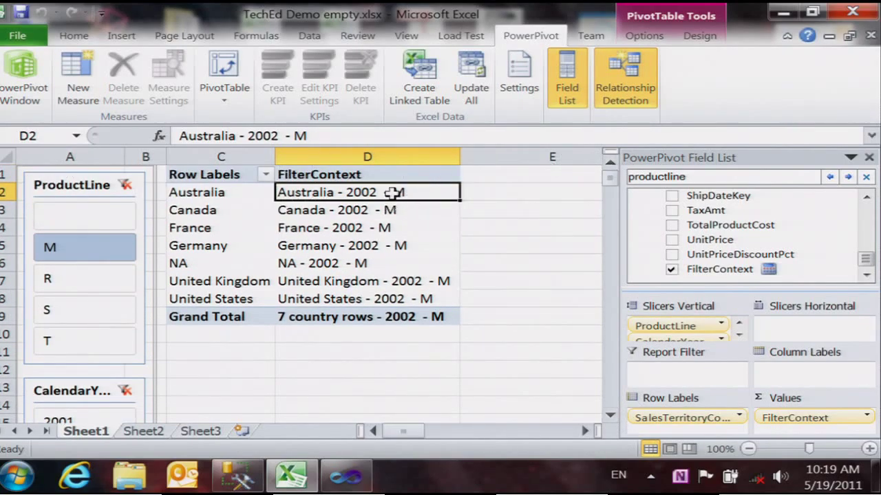
pyautogui.moveTo(392, 192)
# Widen the slicer area further, and widen worksheet column B so the slicers fit beside the PivotTable
pyautogui.click(142, 280)
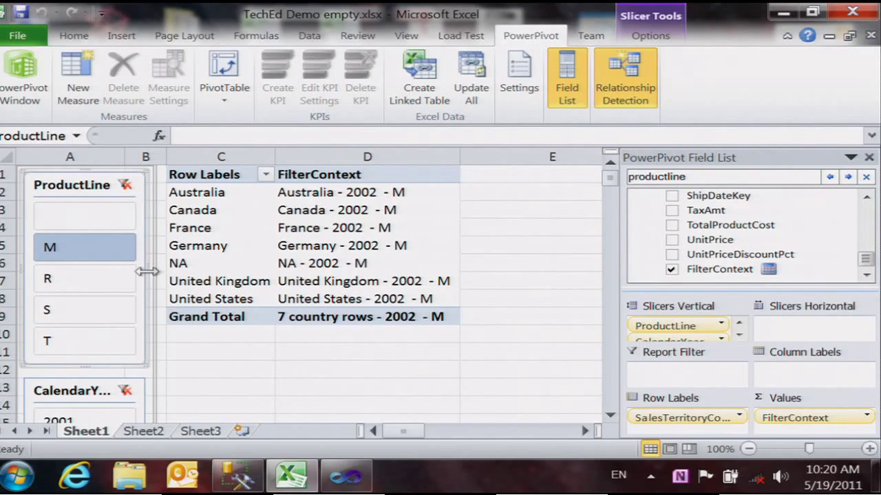
pyautogui.click(141, 270)
pyautogui.click(151, 278)
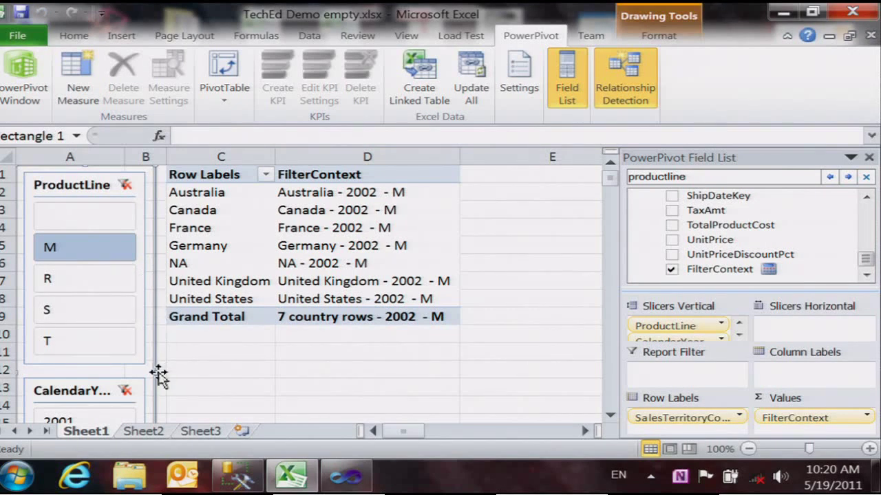
pyautogui.moveTo(154, 370); pyautogui.dragTo(170, 371)
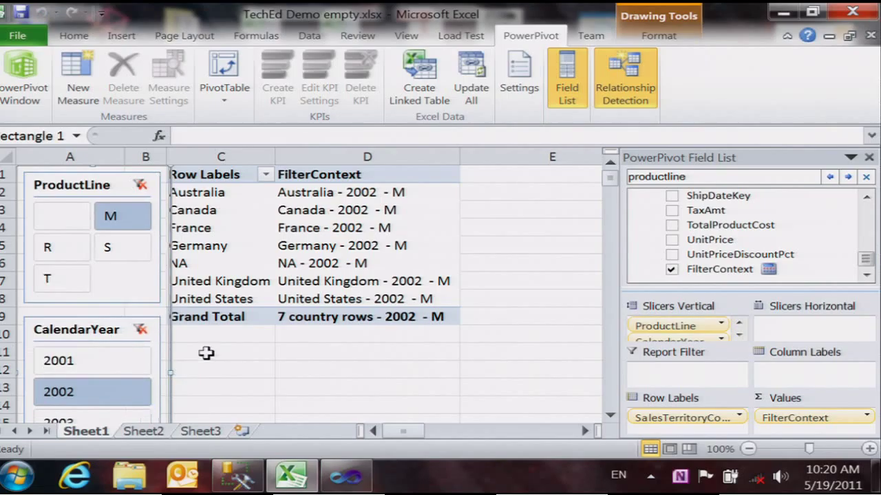
pyautogui.moveTo(167, 162); pyautogui.dragTo(196, 165)
pyautogui.click(240, 198)
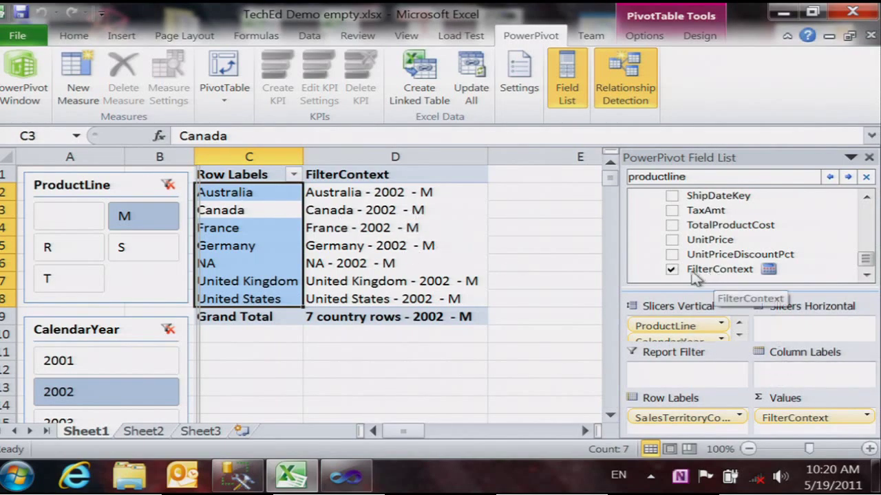
# Remove FilterContext from the PivotTable and start a new measure on the FactInternetSales table
pyautogui.click(671, 269)
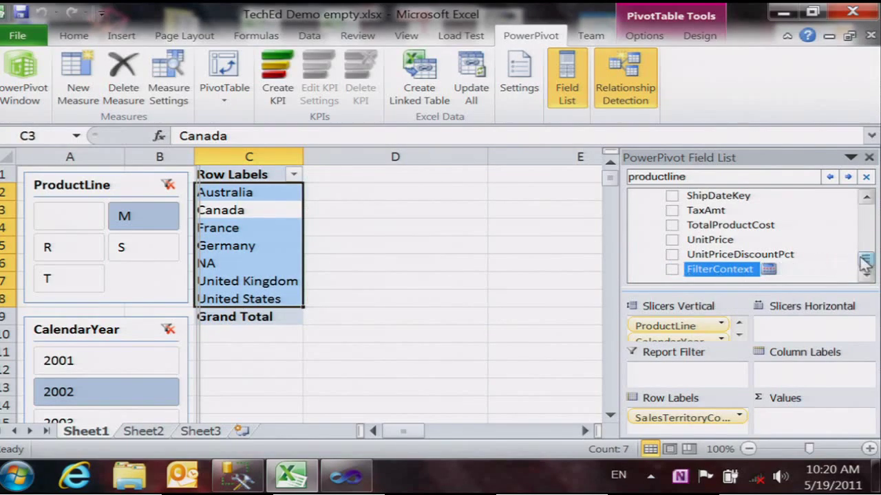
pyautogui.moveTo(866, 265); pyautogui.dragTo(866, 246)
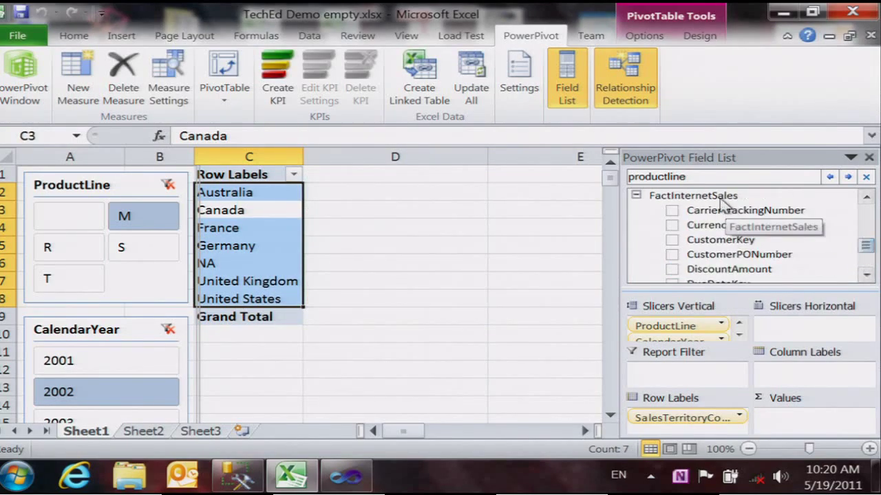
pyautogui.rightClick(722, 198)
pyautogui.click(741, 283)
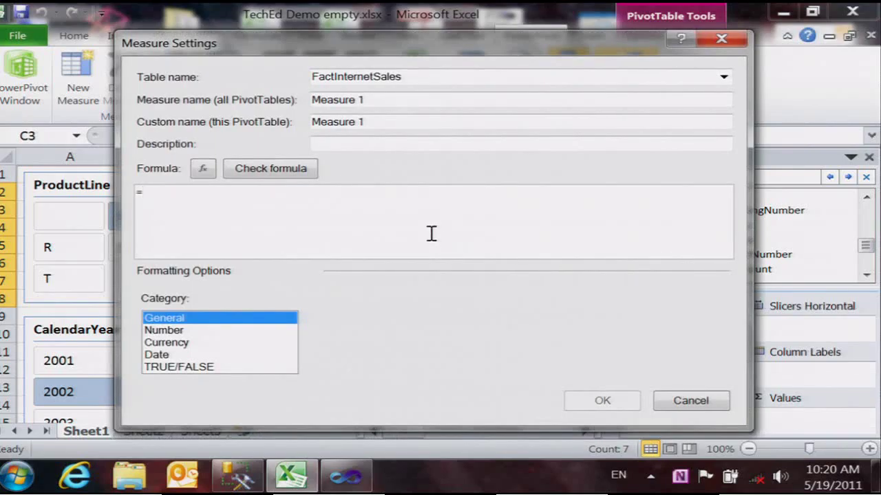
# Name the measure "Profit for all years" and format it as Currency
pyautogui.moveTo(370, 102); pyautogui.dragTo(311, 101)
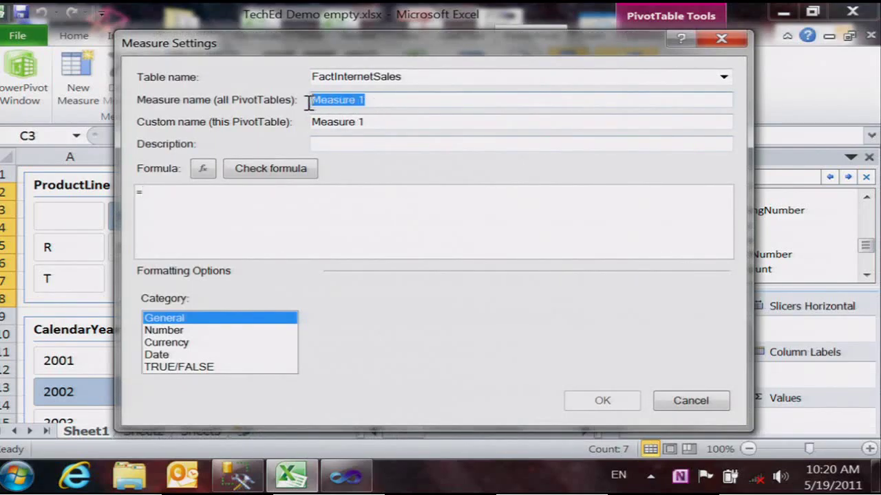
pyautogui.write('Profit')
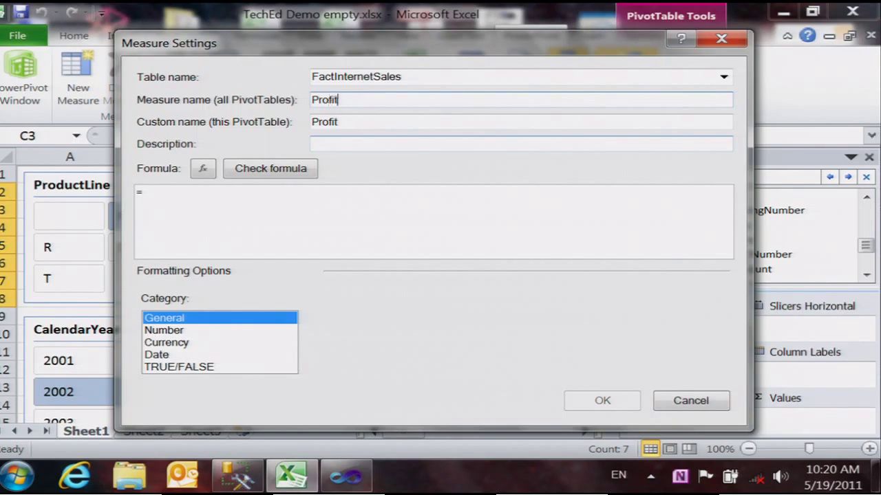
pyautogui.write(' for all years')
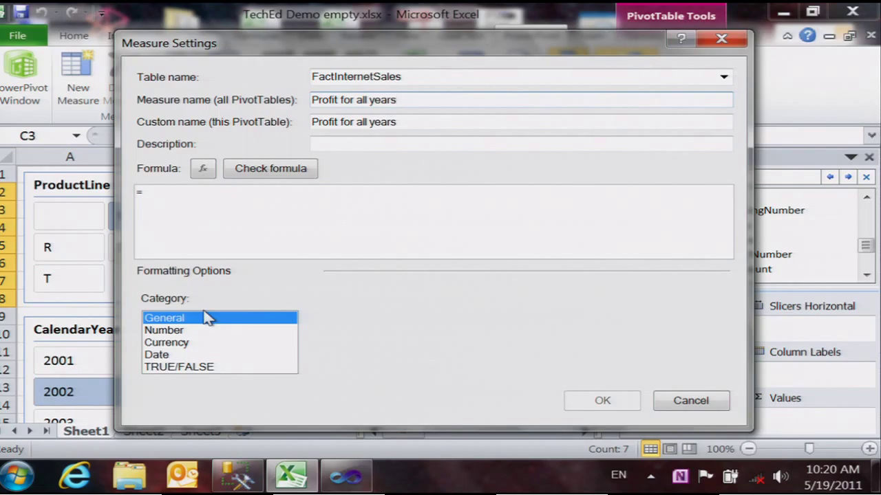
pyautogui.click(180, 345)
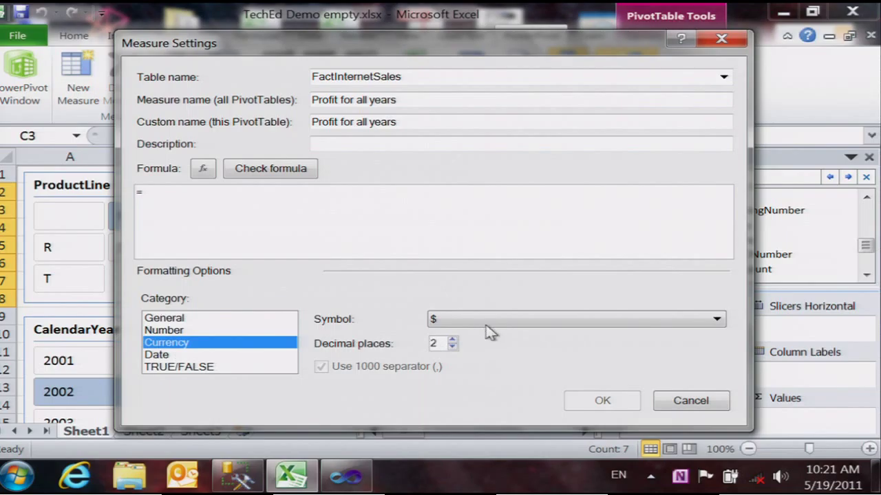
# Begin the measure's formula with the CALCULATE function
pyautogui.click(249, 220)
pyautogui.write('ca')
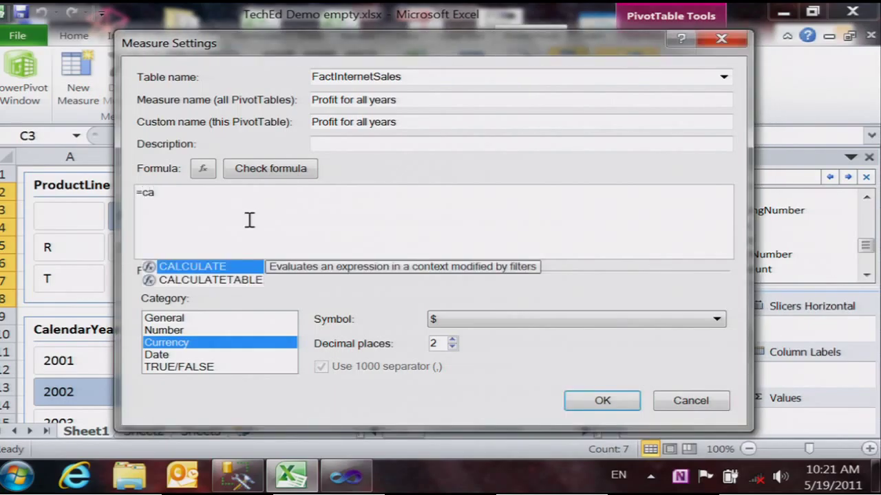
pyautogui.press('Tab')
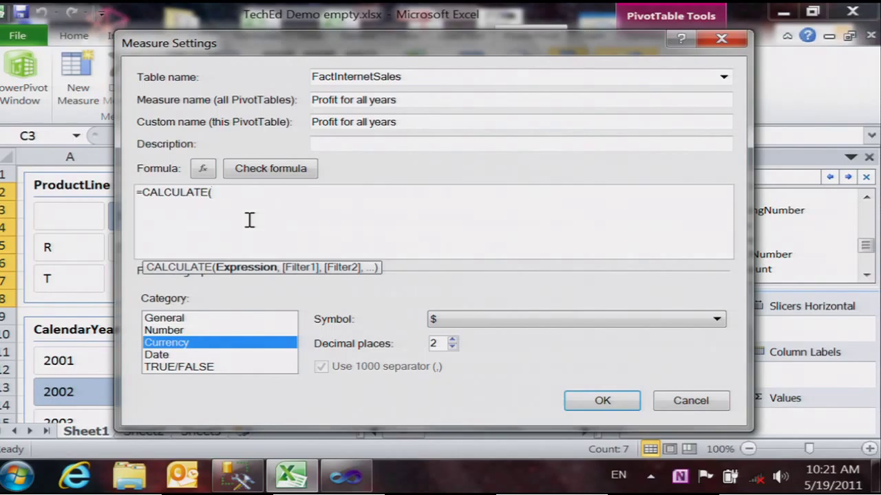
pyautogui.write('[')
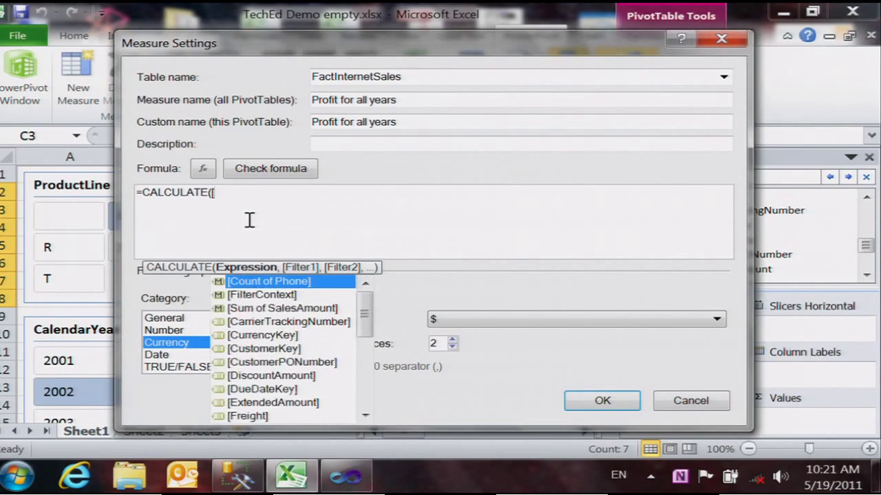
pyautogui.write('s')
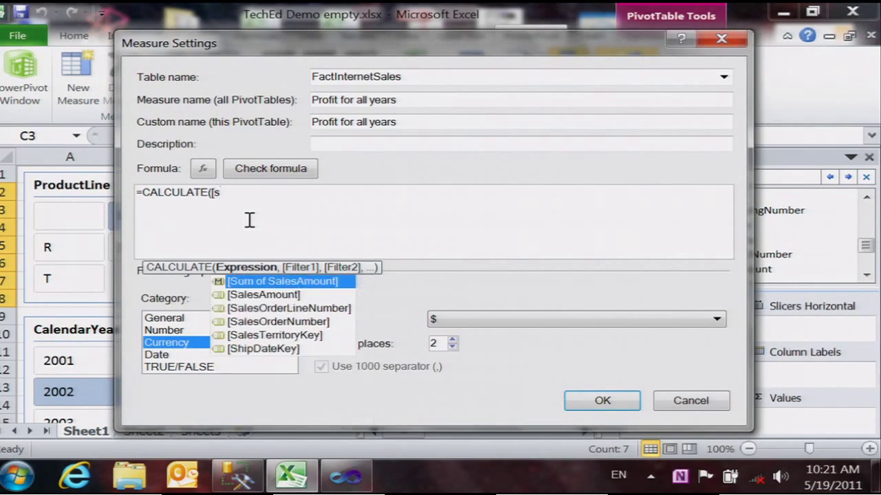
pyautogui.press('BackSpace')
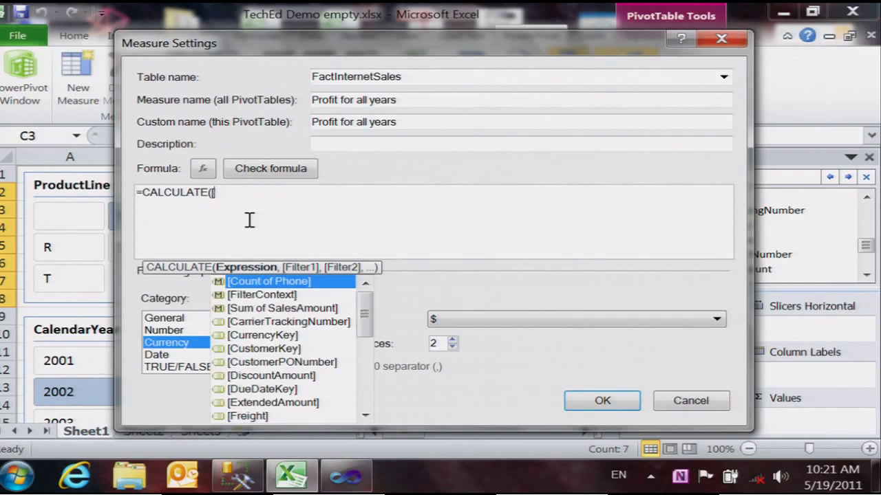
pyautogui.moveTo(361, 49); pyautogui.dragTo(386, 55)
pyautogui.write('sum')
pyautogui.press('BackSpace')
pyautogui.press('BackSpace')
pyautogui.press('BackSpace')
pyautogui.press('BackSpace')
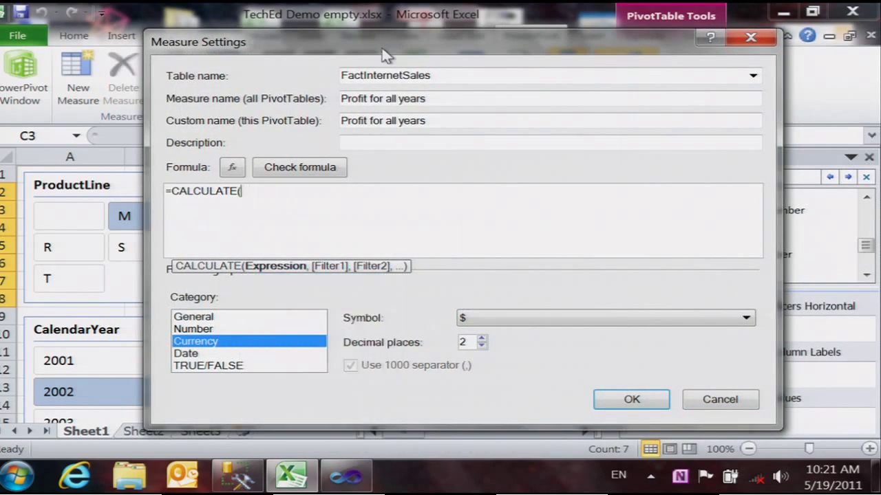
# Enter sum(FactInternetSales[Profit]) as the expression argument of CALCULATE
pyautogui.write('sum(fact')
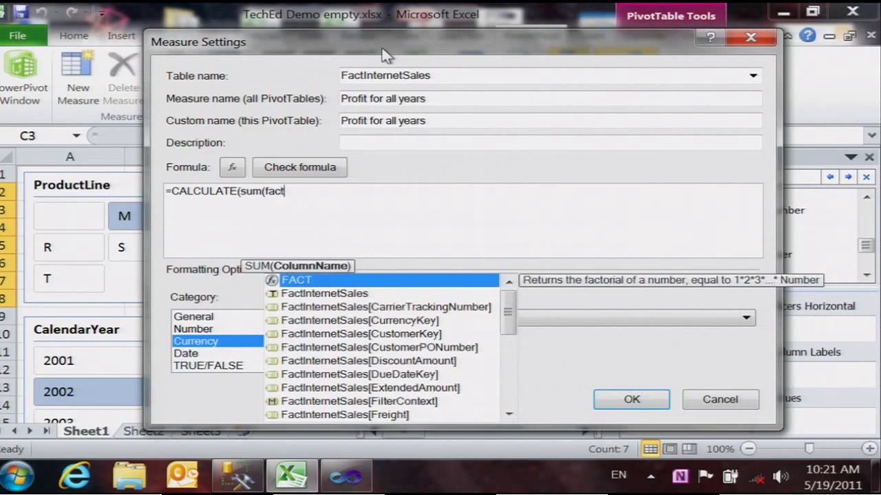
pyautogui.press('Down')
pyautogui.press('Tab')
pyautogui.write('[pr')
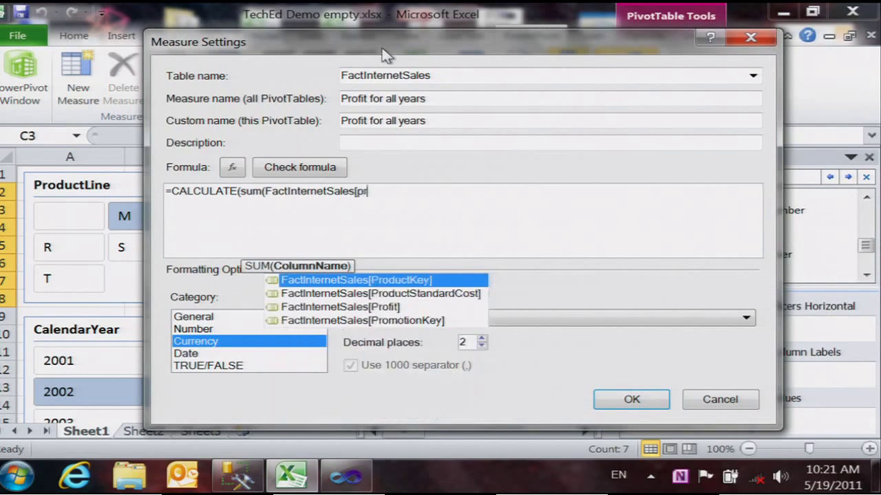
pyautogui.press('Down')
pyautogui.press('Down')
pyautogui.press('Tab')
pyautogui.write(')')
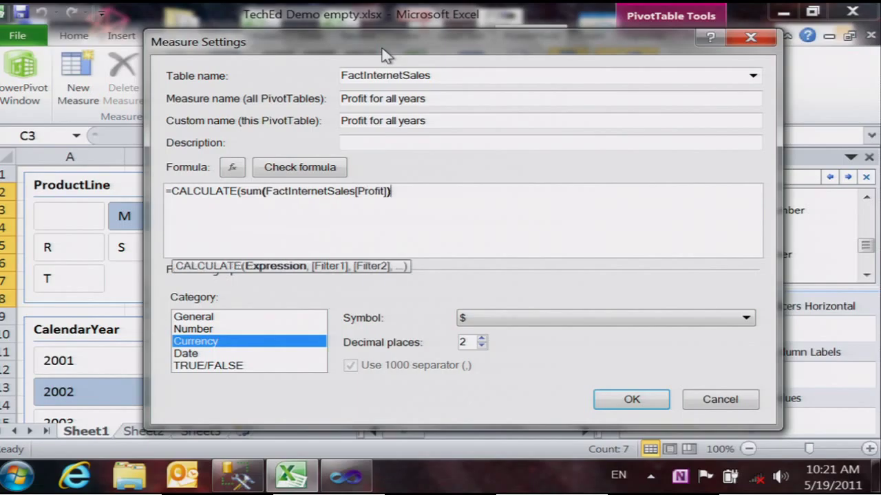
pyautogui.press('BackSpace')
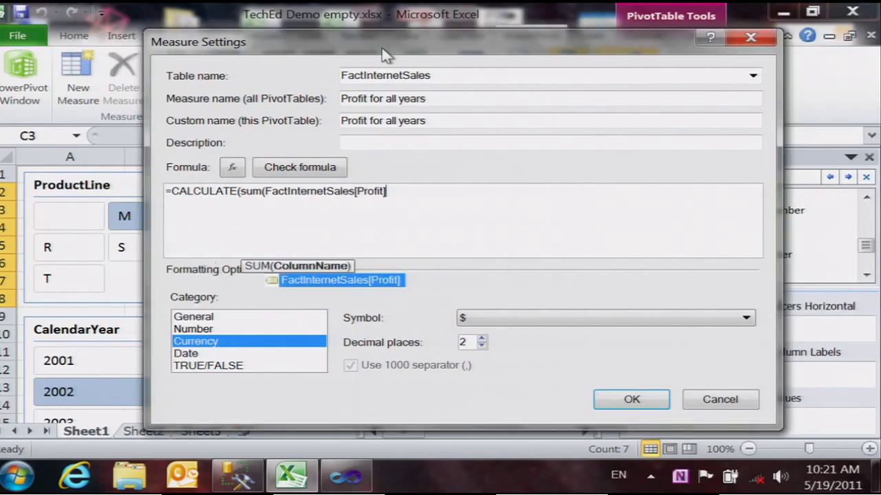
pyautogui.write('),')
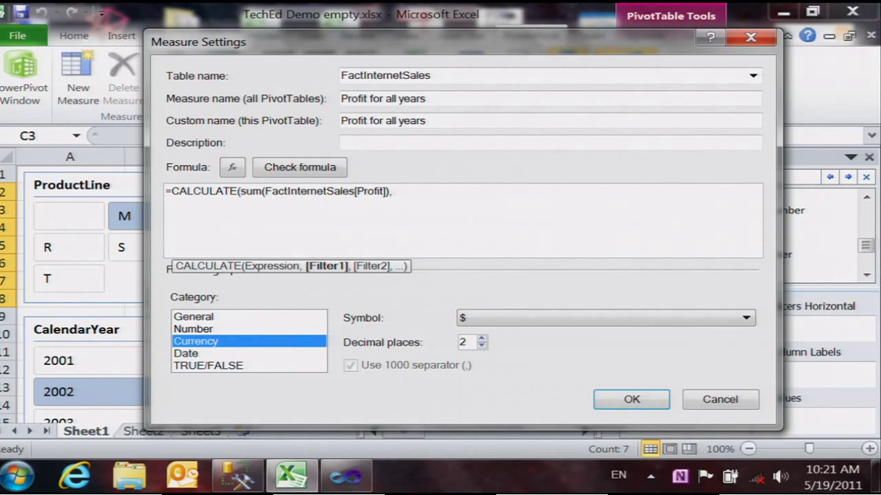
# Complete the formula with all(DimDate) as the filter argument, check it for errors and create the measure
pyautogui.write('al')
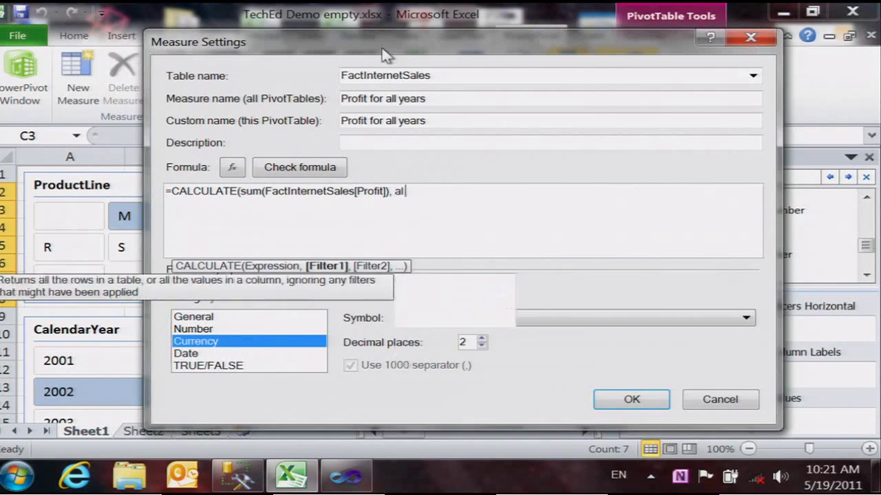
pyautogui.write('l(DimDate')
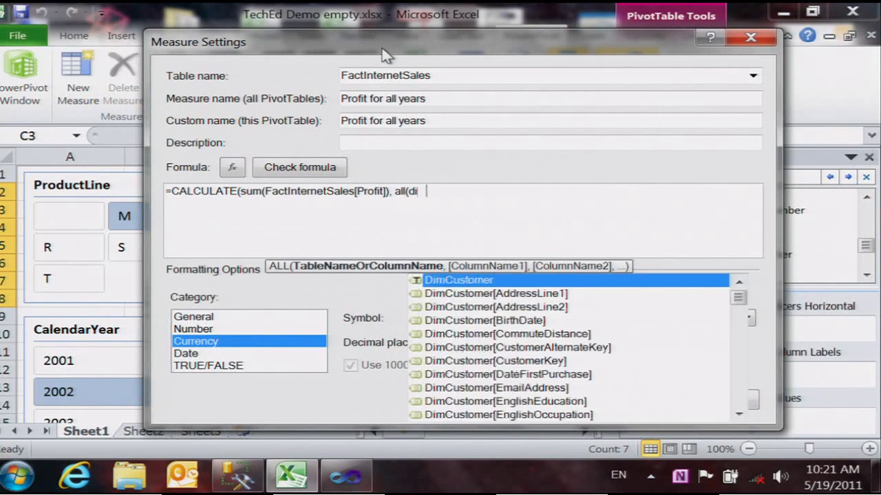
pyautogui.press('Tab')
pyautogui.write('))')
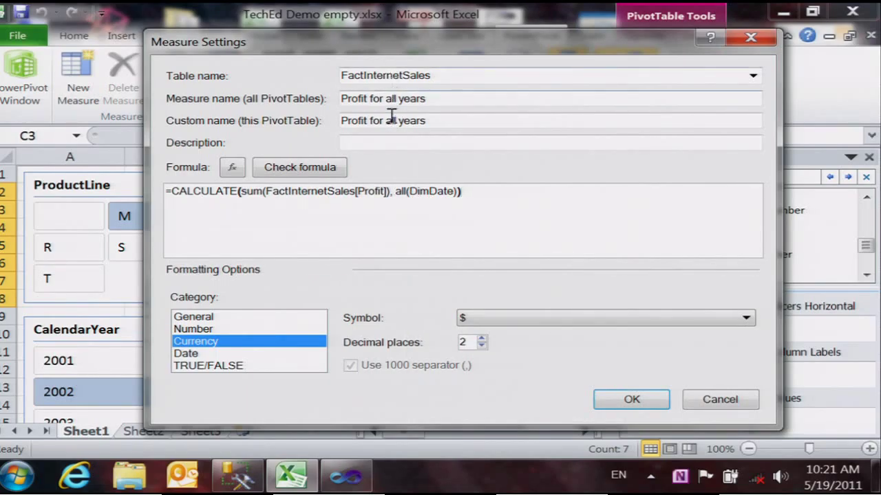
pyautogui.click(322, 168)
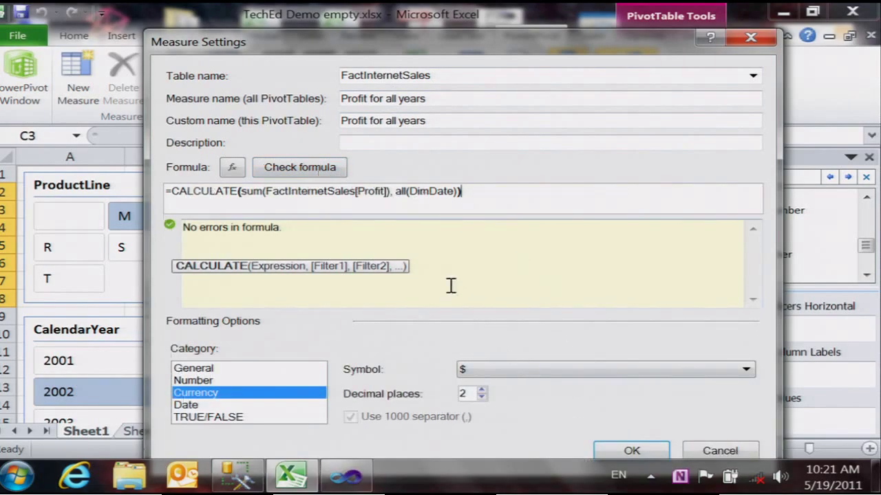
pyautogui.click(628, 451)
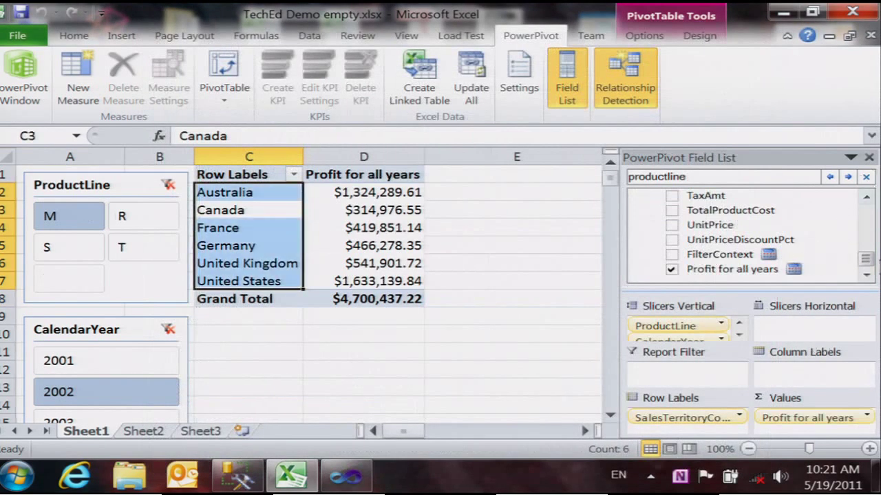
# Add the Profit field to the PivotTable values and compare Australia's Sum of Profit with its Profit for all years
pyautogui.moveTo(866, 259); pyautogui.dragTo(868, 252)
pyautogui.click(672, 255)
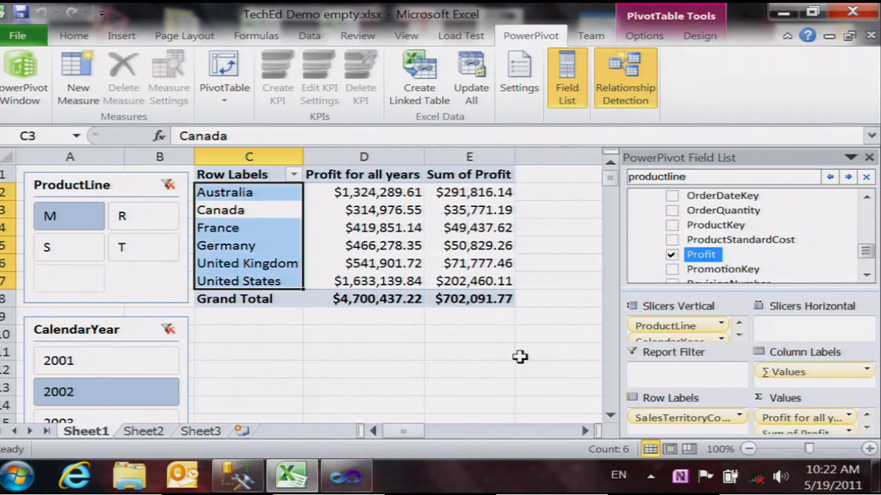
pyautogui.click(486, 195)
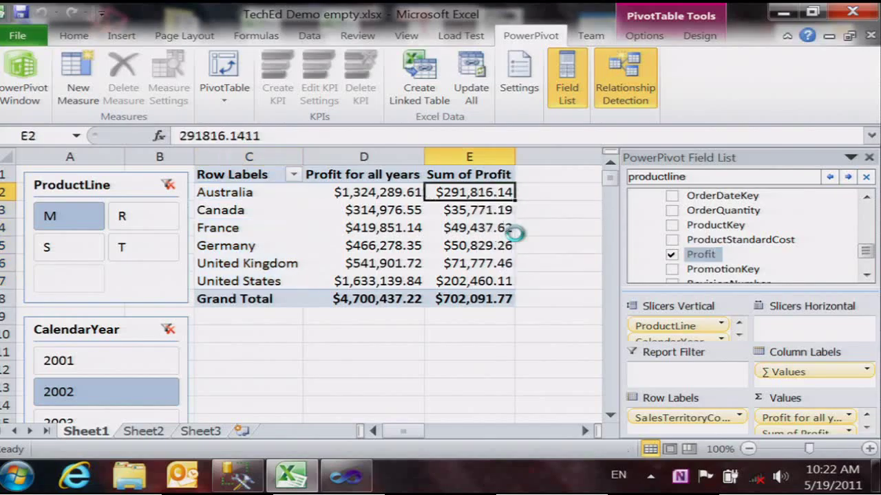
pyautogui.moveTo(344, 295)
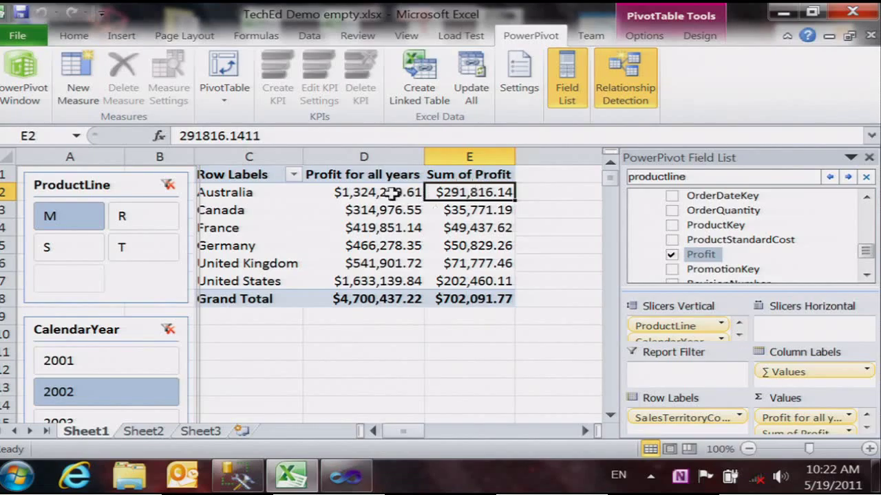
pyautogui.moveTo(390, 193)
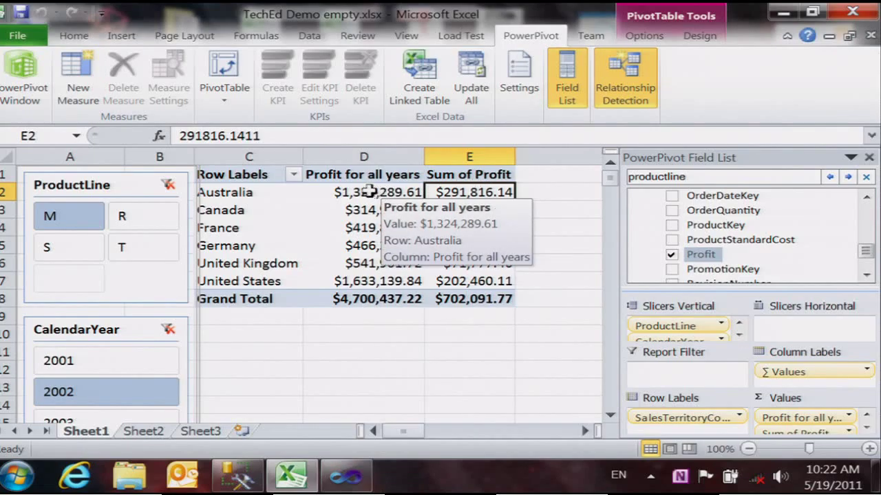
# Compare the two profit columns with CalendarYear set to 2003 and with its filter cleared, finishing on 2003
pyautogui.click(78, 422)
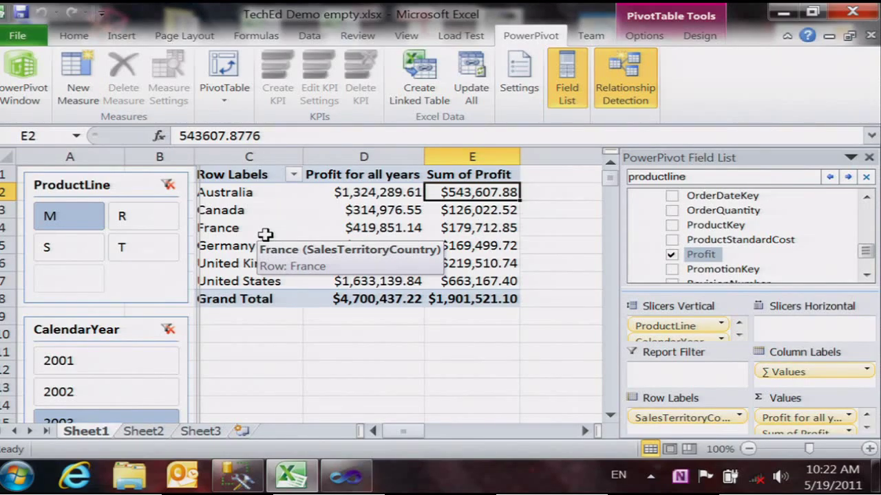
pyautogui.click(170, 330)
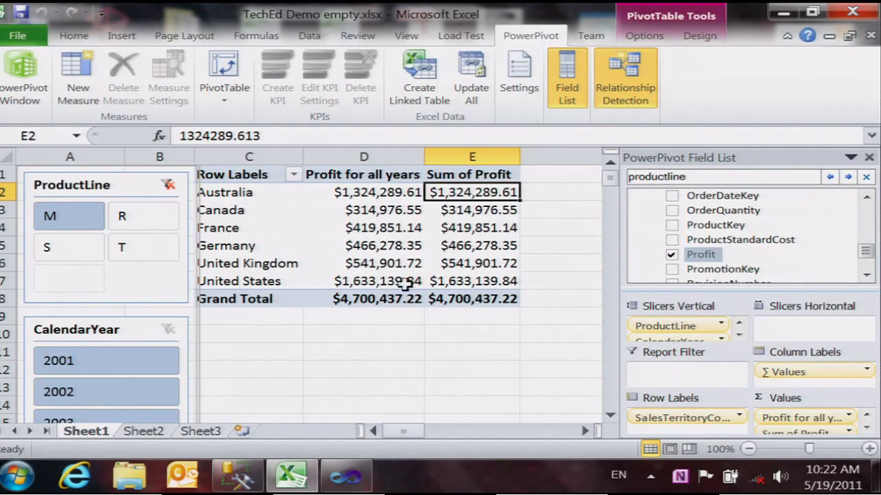
pyautogui.click(100, 417)
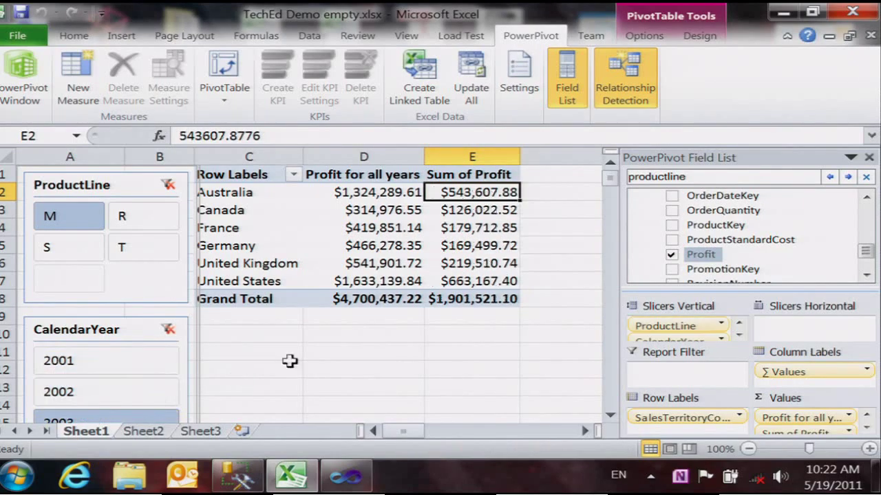
# Place Sum of Profit before Profit for all years, and narrow the slicer area so it clears the PivotTable's row labels
pyautogui.moveTo(455, 299)
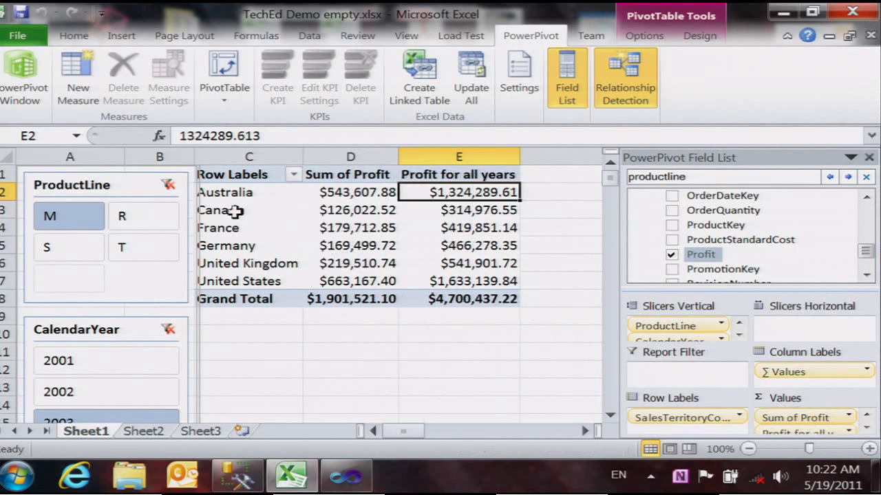
pyautogui.click(202, 326)
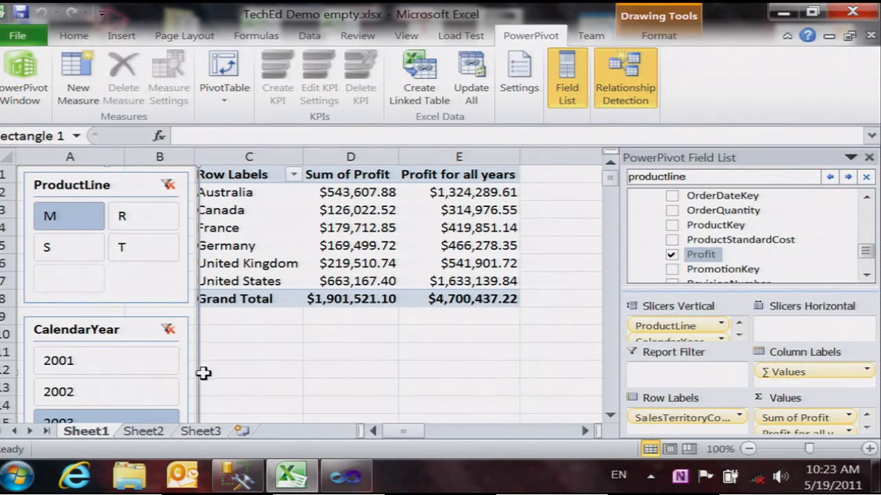
pyautogui.moveTo(202, 372); pyautogui.dragTo(181, 369)
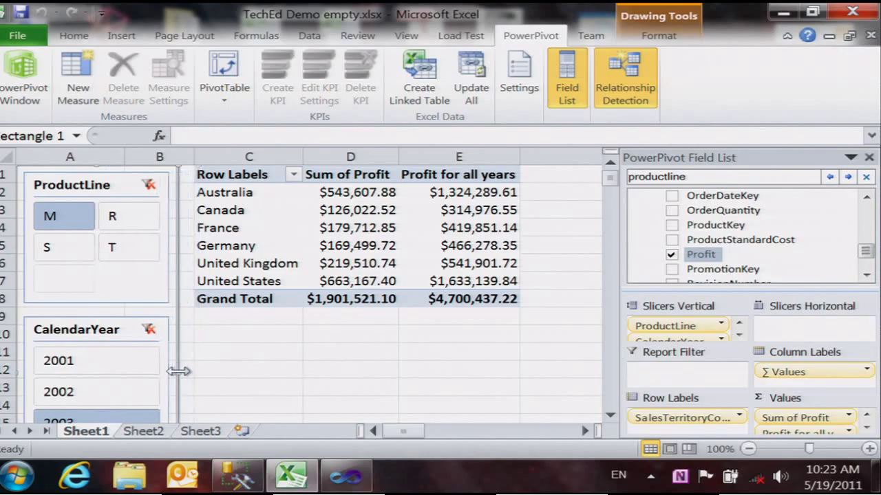
pyautogui.click(219, 369)
pyautogui.click(249, 266)
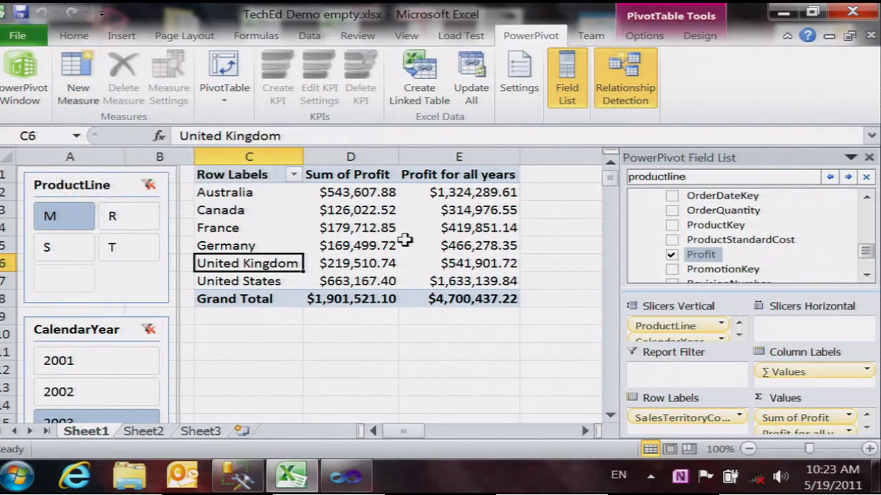
pyautogui.moveTo(405, 239)
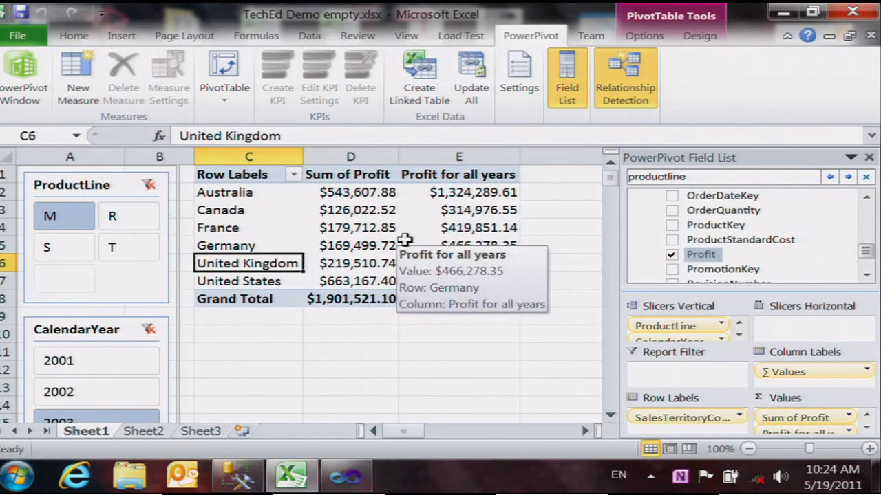
# Start a new measure in FactInternetSales with the formula =[Sum of Profit] / [Profit for all years]
pyautogui.click(73, 92)
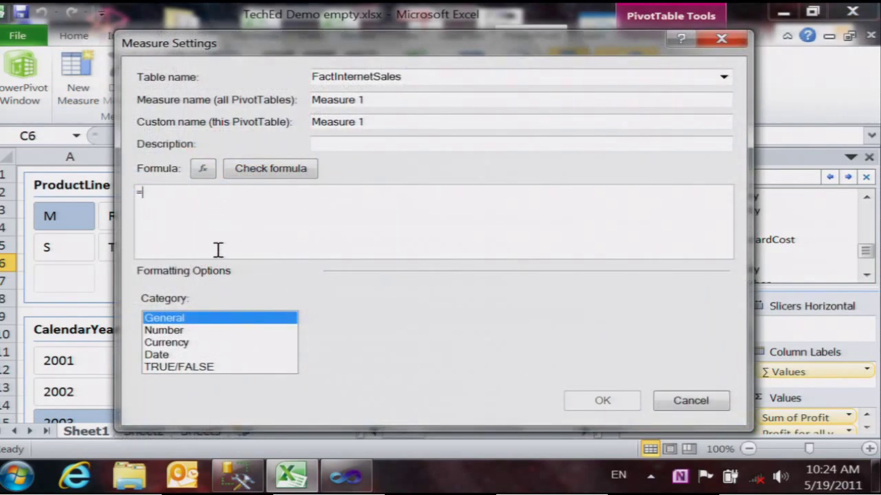
pyautogui.write('[s')
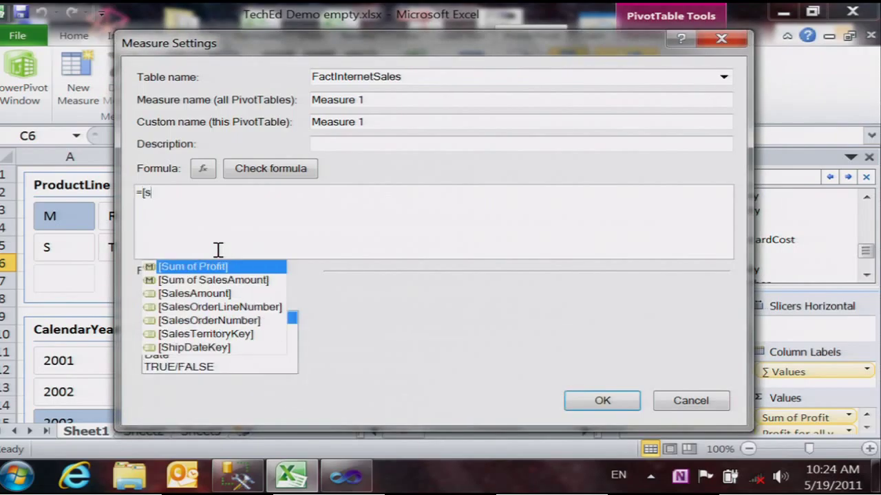
pyautogui.press('Tab')
pyautogui.write('/ ')
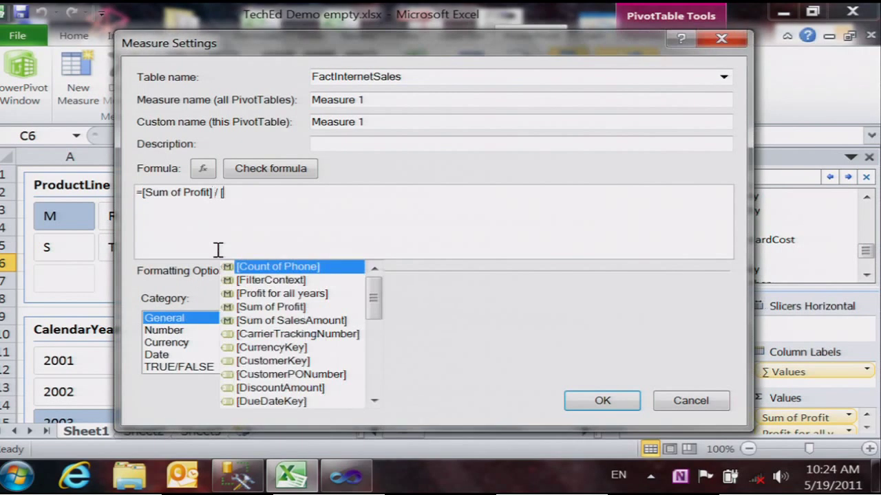
pyautogui.write('[')
pyautogui.press('Down')
pyautogui.press('Down')
pyautogui.press('Tab')
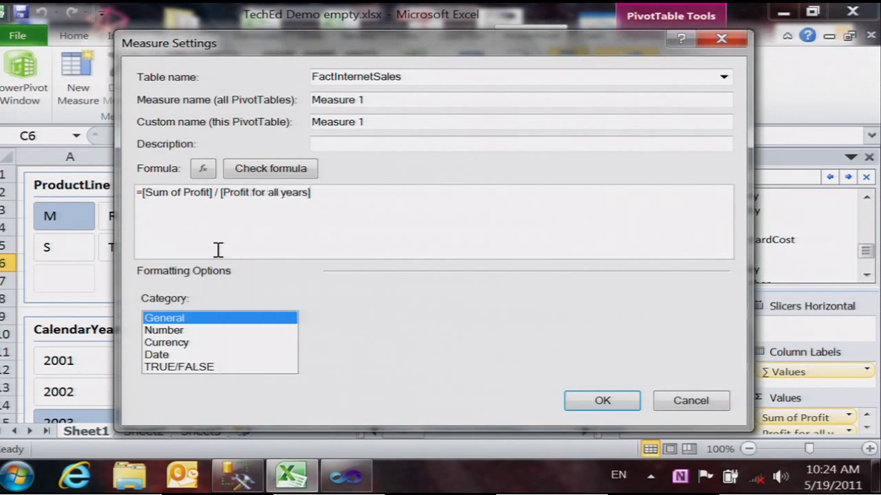
# Format the measure as a percentage number, name it "PCt of all years" and create it
pyautogui.click(170, 331)
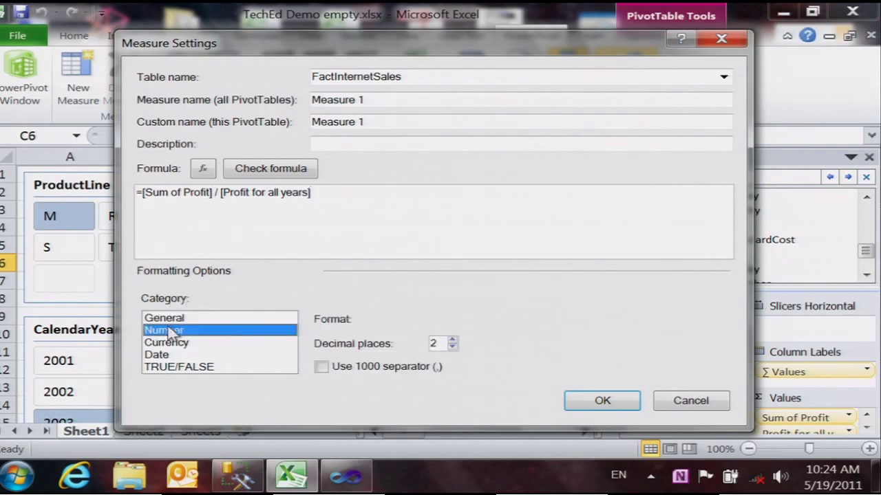
pyautogui.click(456, 321)
pyautogui.click(458, 359)
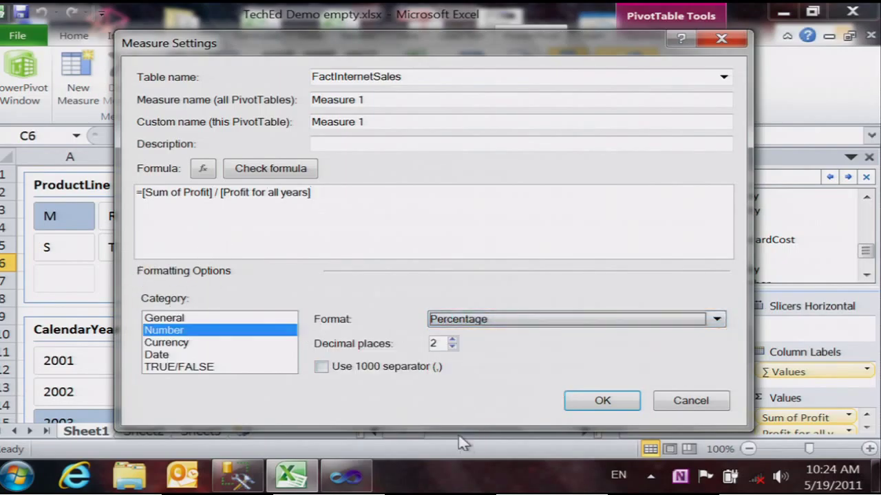
pyautogui.moveTo(404, 99); pyautogui.dragTo(222, 81)
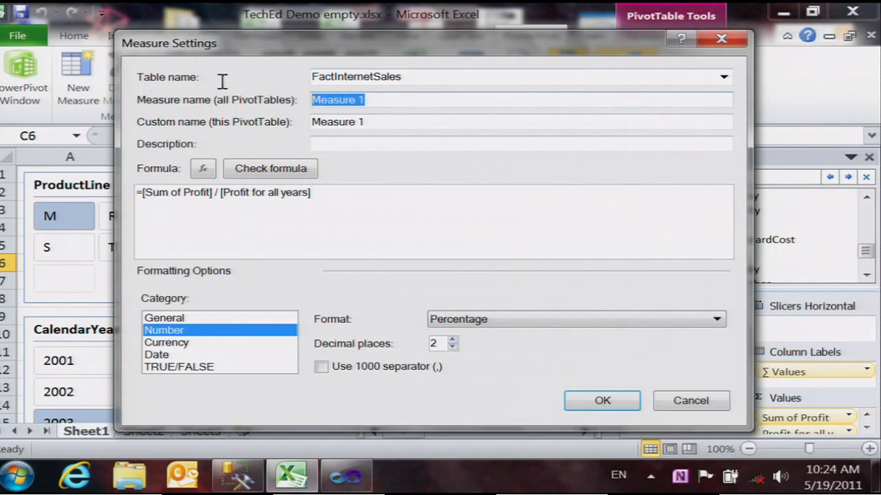
pyautogui.write('PCt ')
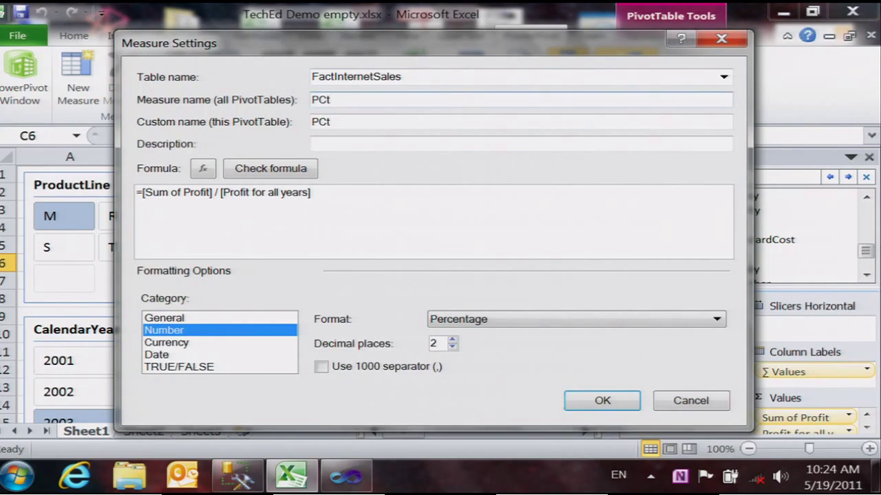
pyautogui.write('of all years')
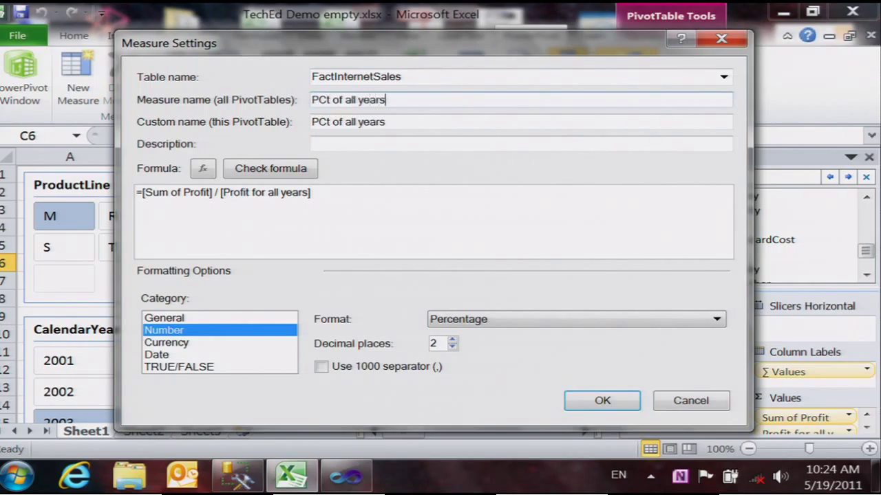
pyautogui.click(602, 401)
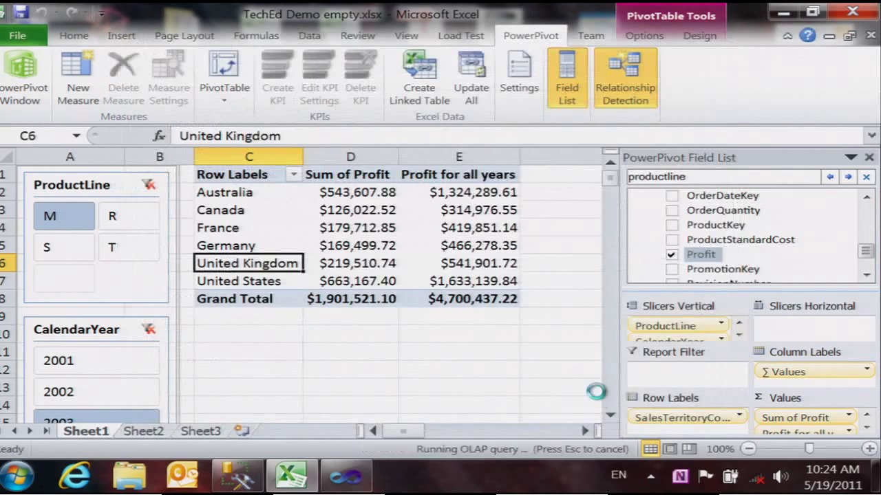
# Remove Profit for all years from the PivotTable's values
pyautogui.moveTo(413, 433); pyautogui.dragTo(432, 434)
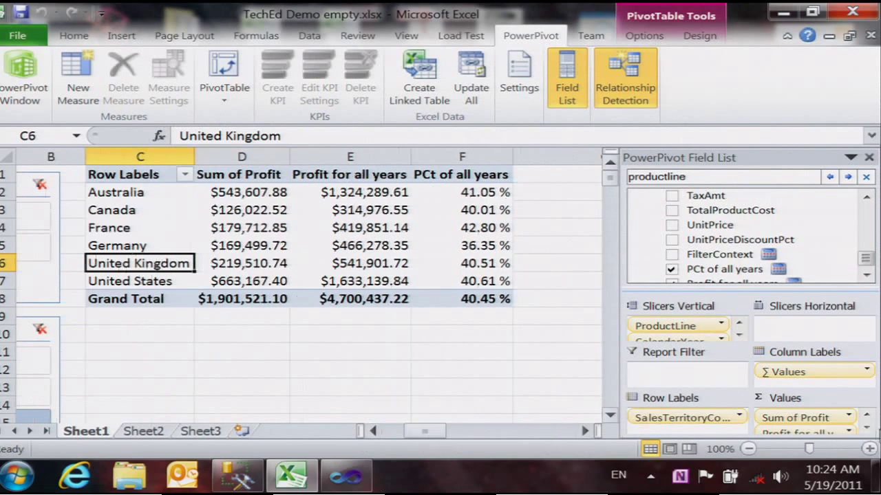
pyautogui.click(848, 432)
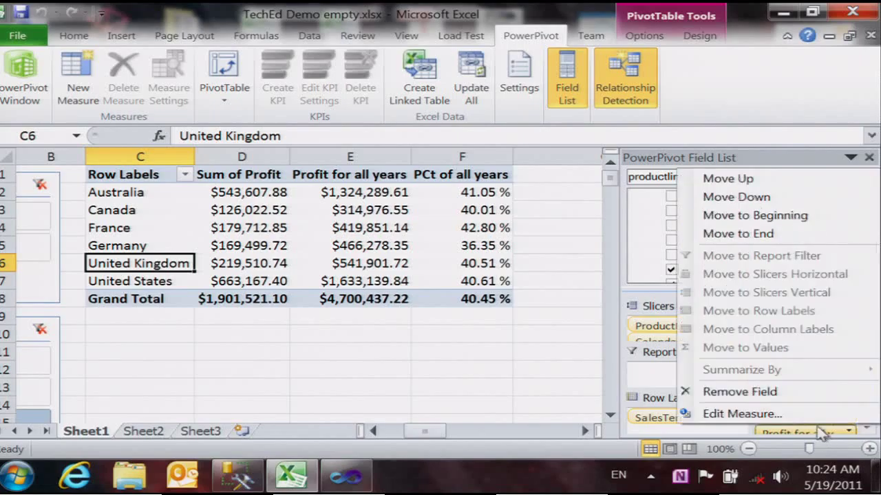
pyautogui.click(740, 391)
pyautogui.moveTo(425, 432); pyautogui.dragTo(417, 377)
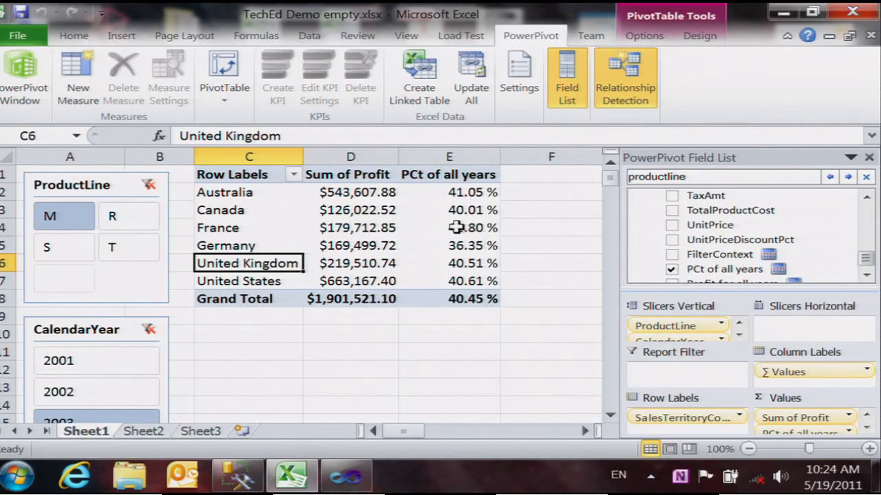
pyautogui.moveTo(456, 227)
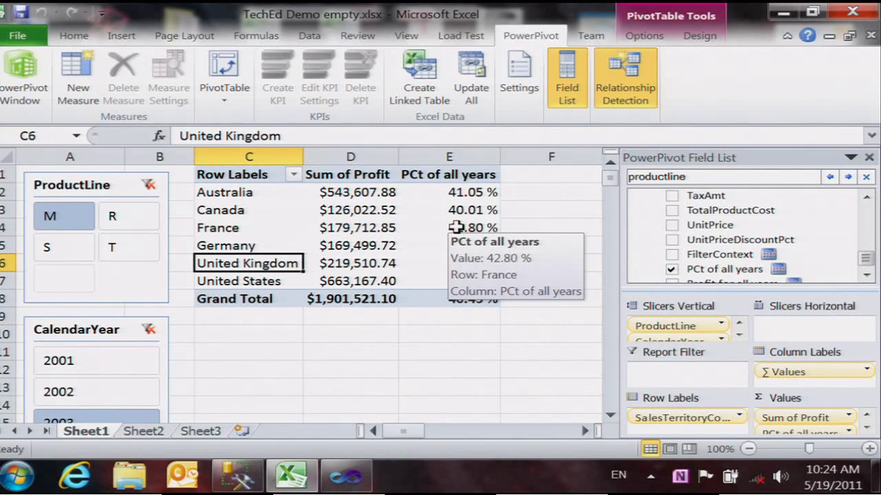
# Insert a PivotChart on the existing worksheet at cell C10 of Sheet1, below the PivotTable
pyautogui.click(233, 336)
pyautogui.click(223, 101)
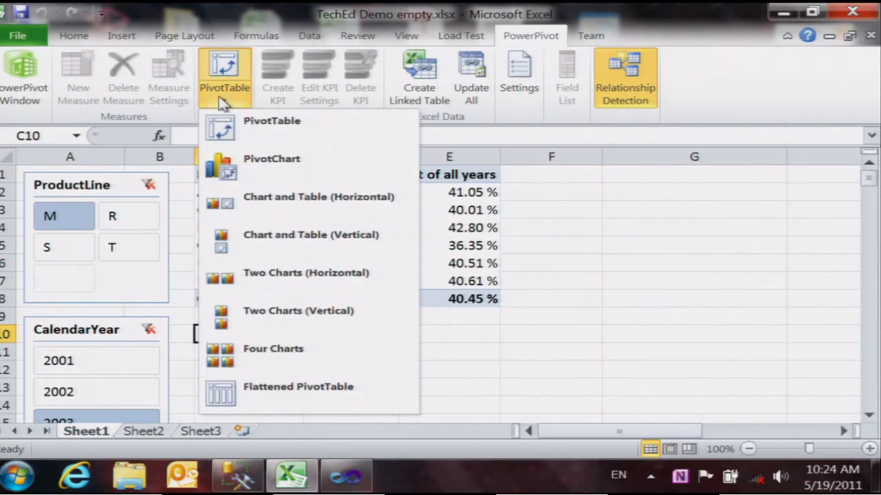
pyautogui.click(258, 168)
pyautogui.click(256, 232)
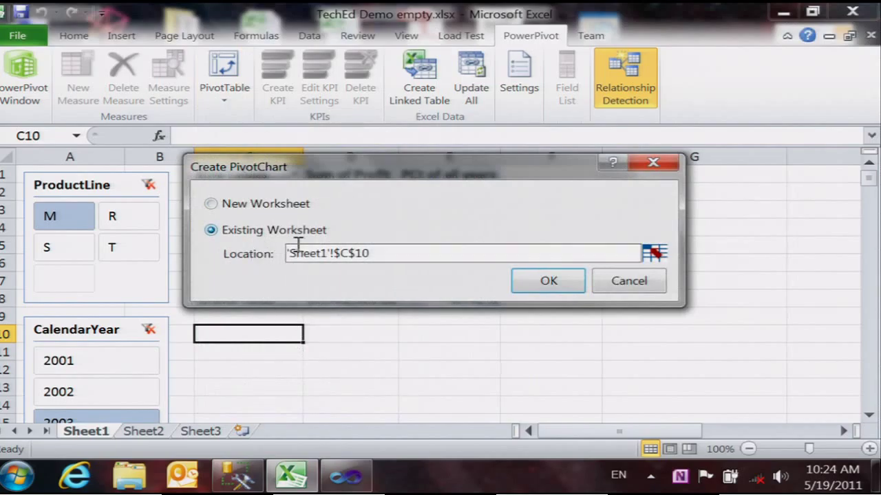
pyautogui.click(548, 282)
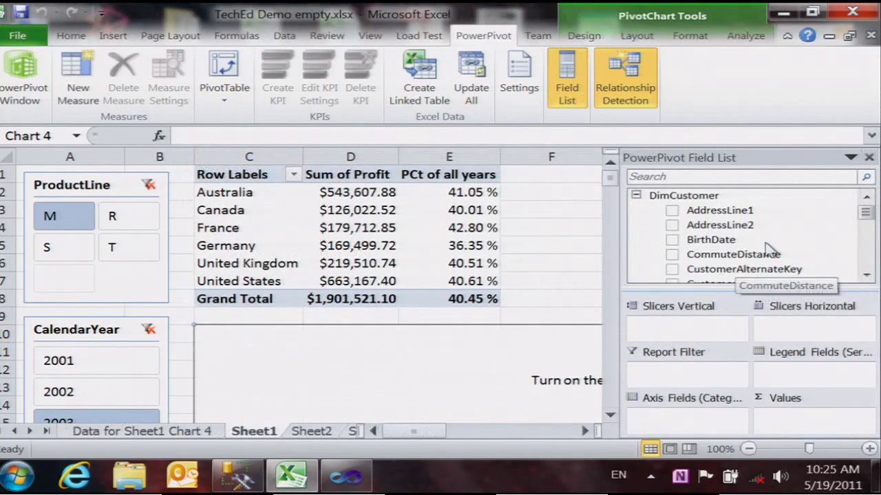
# Add CalendarYear from the DimDate table to the PivotChart's legend fields
pyautogui.click(635, 195)
pyautogui.click(635, 210)
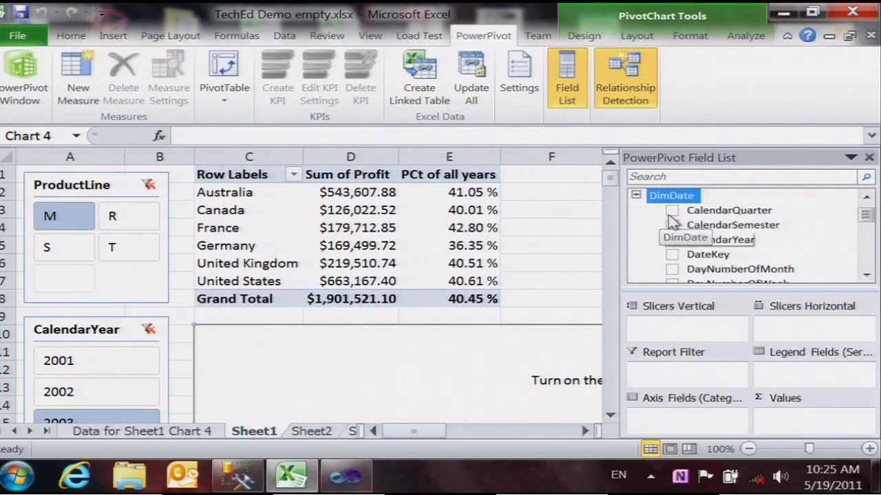
pyautogui.moveTo(722, 241); pyautogui.dragTo(808, 375)
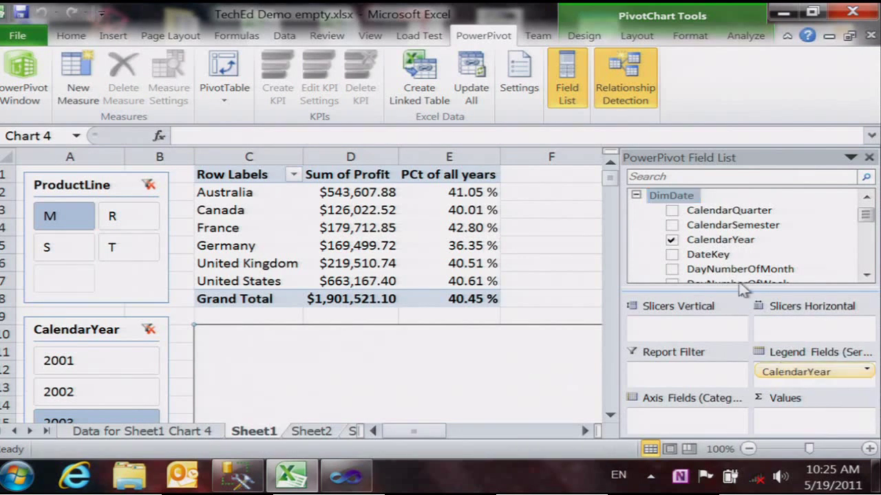
# Add the PCt of all years measure from FactInternetSales to the PivotChart's values
pyautogui.click(738, 176)
pyautogui.write('productline')
pyautogui.moveTo(865, 217); pyautogui.dragTo(865, 259)
pyautogui.click(636, 269)
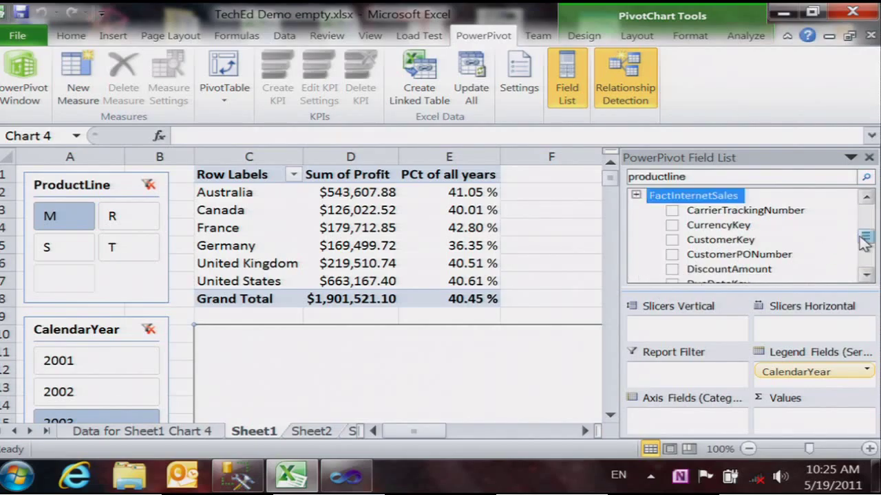
pyautogui.click(867, 275)
pyautogui.moveTo(736, 258)
pyautogui.mouseDown()
pyautogui.moveTo(800, 405)
pyautogui.moveTo(798, 432)
pyautogui.mouseUp()
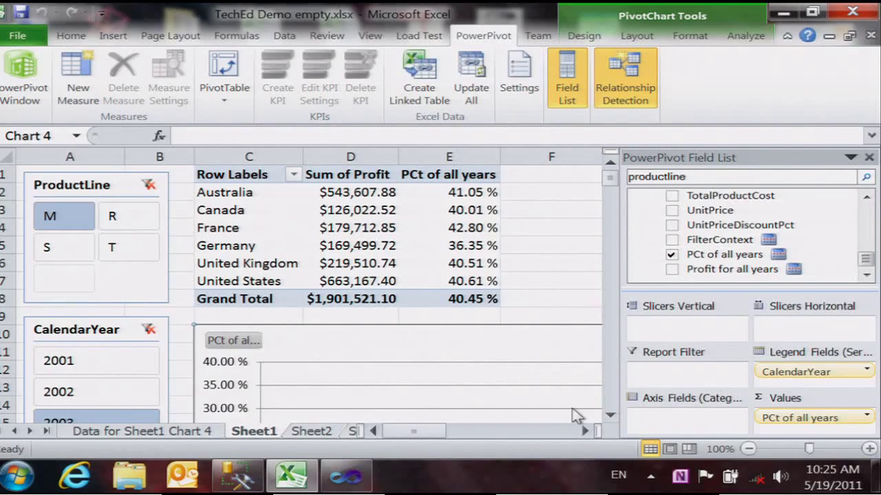
# Resize the PivotChart and position it directly beneath the PivotTable, beside the CalendarYear slicer, so its full legend fits
pyautogui.click(554, 279)
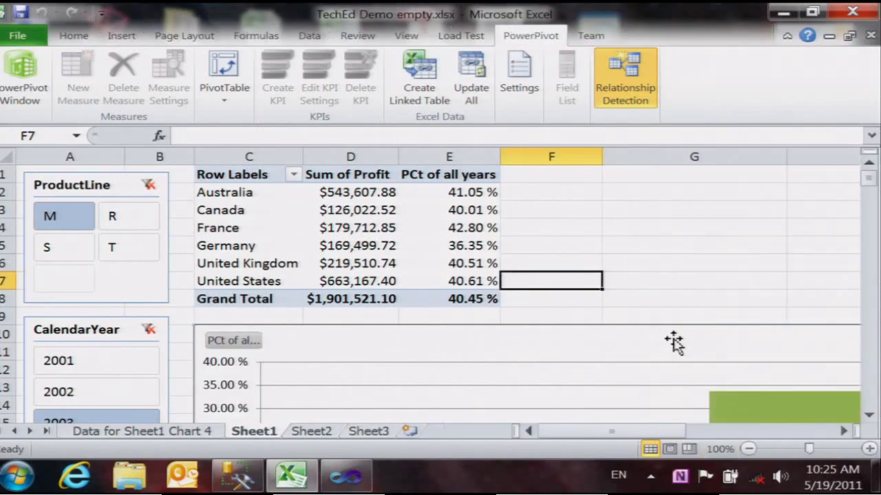
pyautogui.click(749, 449)
pyautogui.click(749, 448)
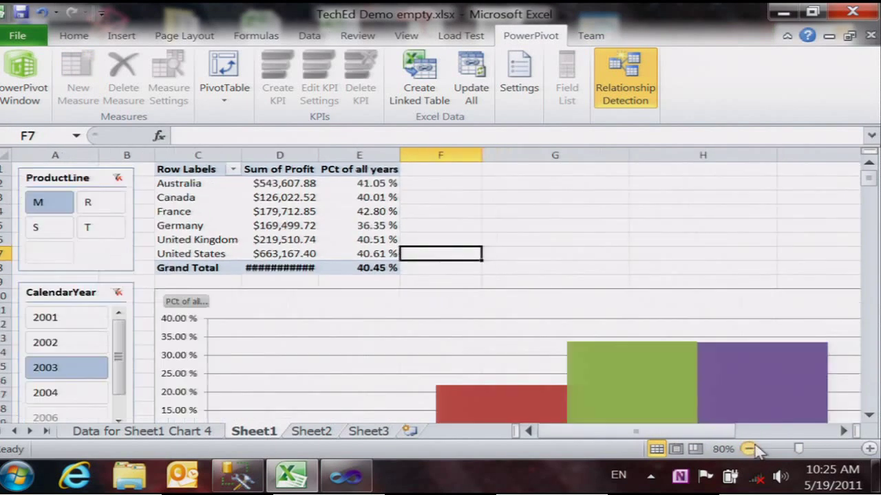
pyautogui.click(748, 449)
pyautogui.click(749, 449)
pyautogui.click(712, 396)
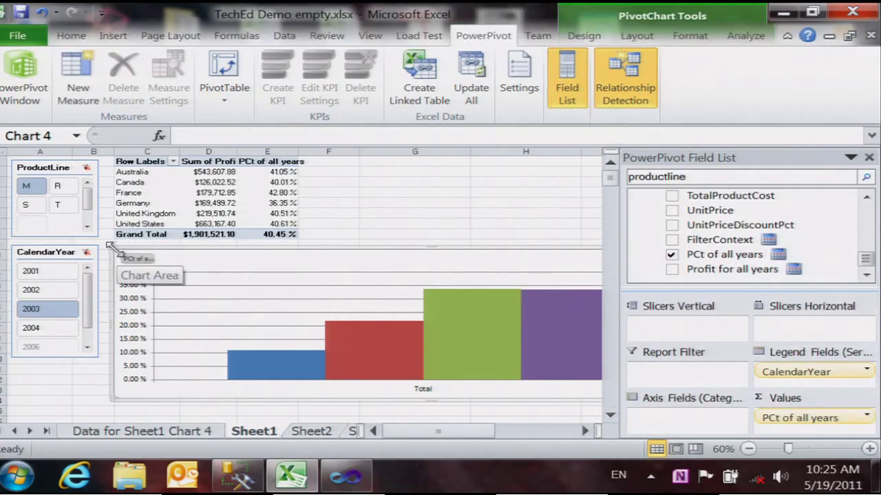
pyautogui.moveTo(113, 252); pyautogui.dragTo(324, 316)
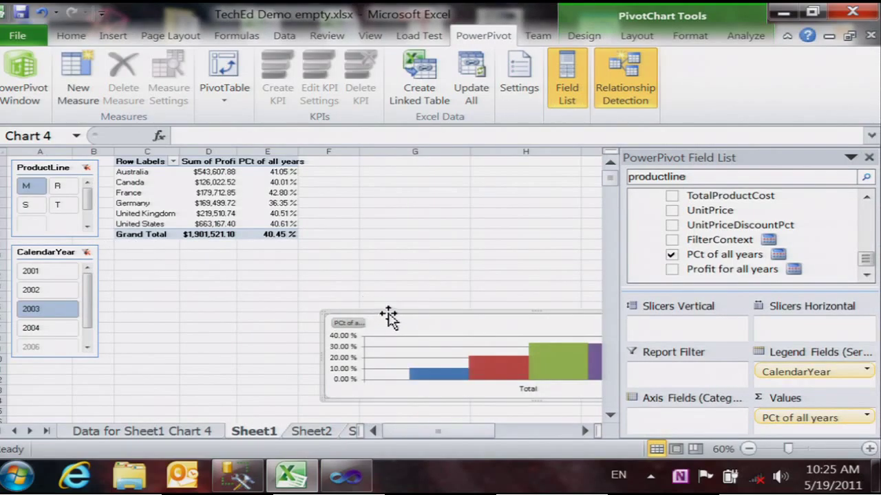
pyautogui.moveTo(388, 318); pyautogui.dragTo(173, 256)
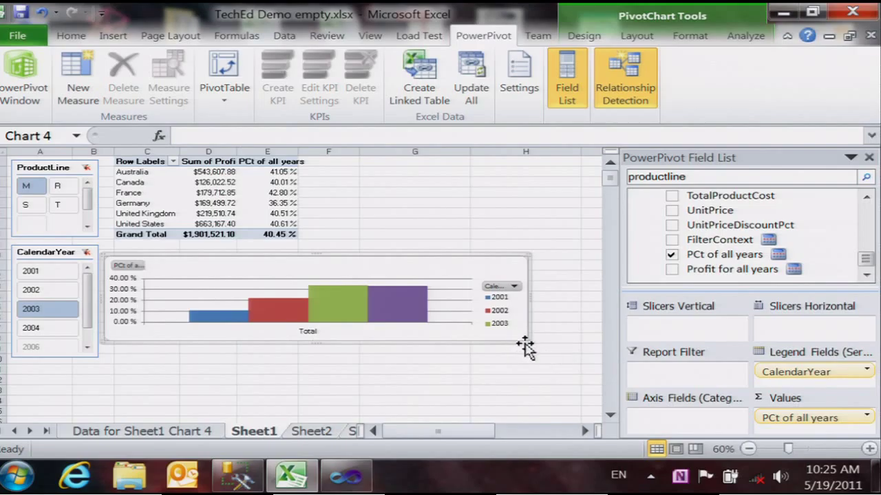
pyautogui.moveTo(526, 338); pyautogui.dragTo(497, 390)
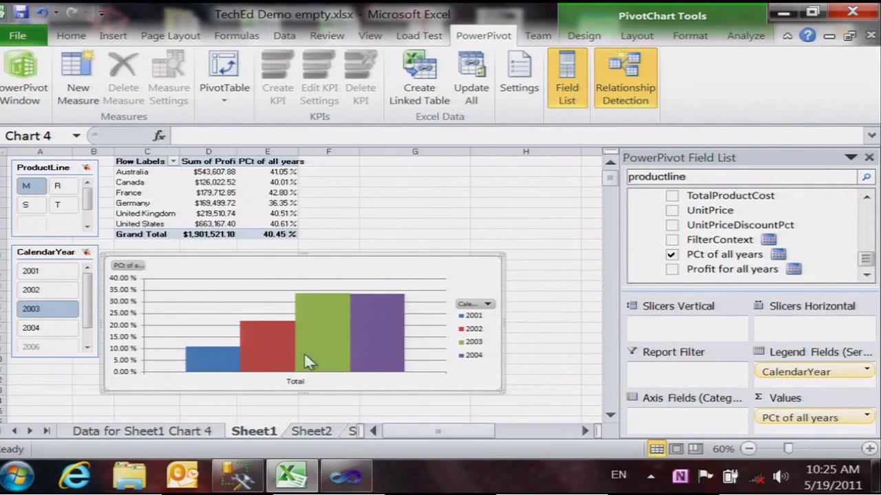
# Remove Sum of Profit from the values of the PivotTable that lists the countries
pyautogui.moveTo(282, 349)
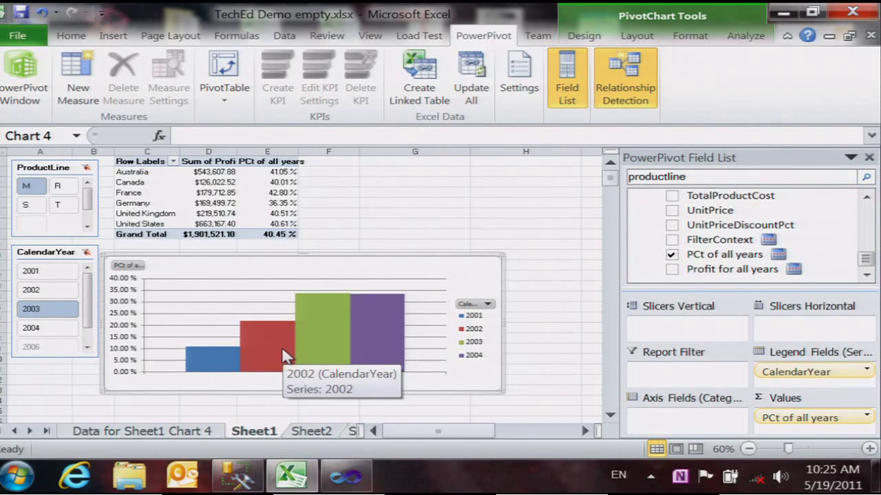
pyautogui.moveTo(327, 344)
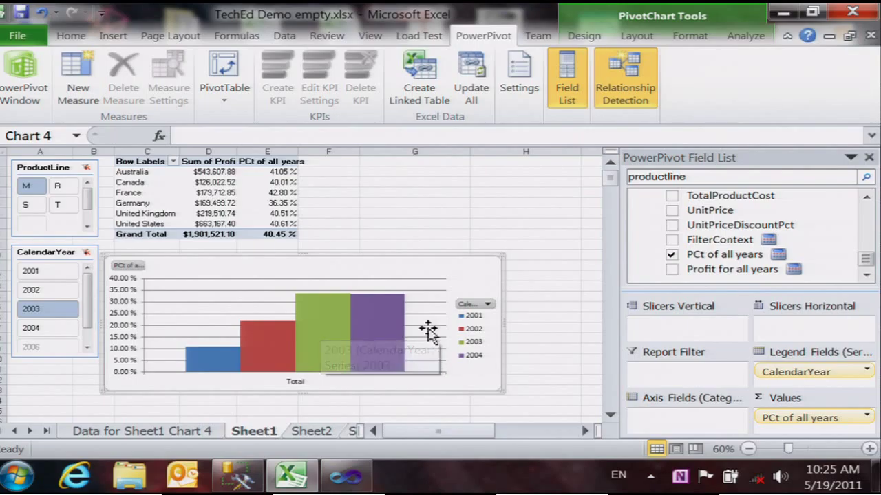
pyautogui.moveTo(382, 316)
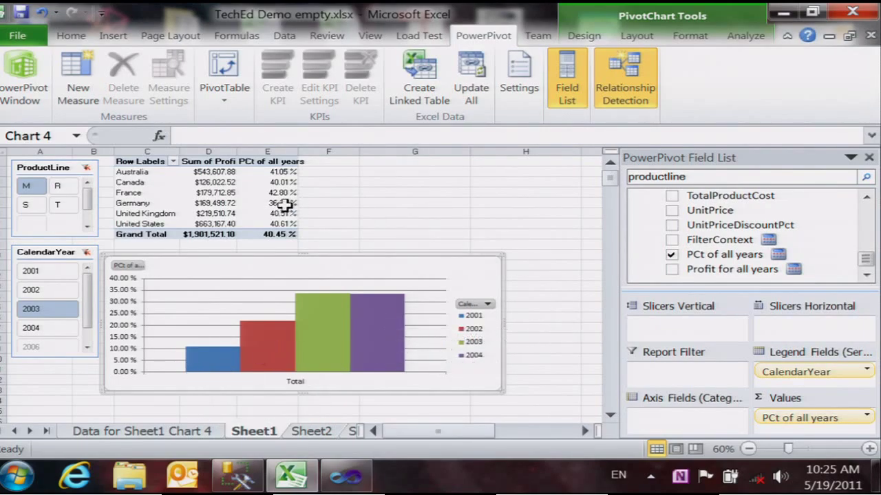
pyautogui.click(869, 449)
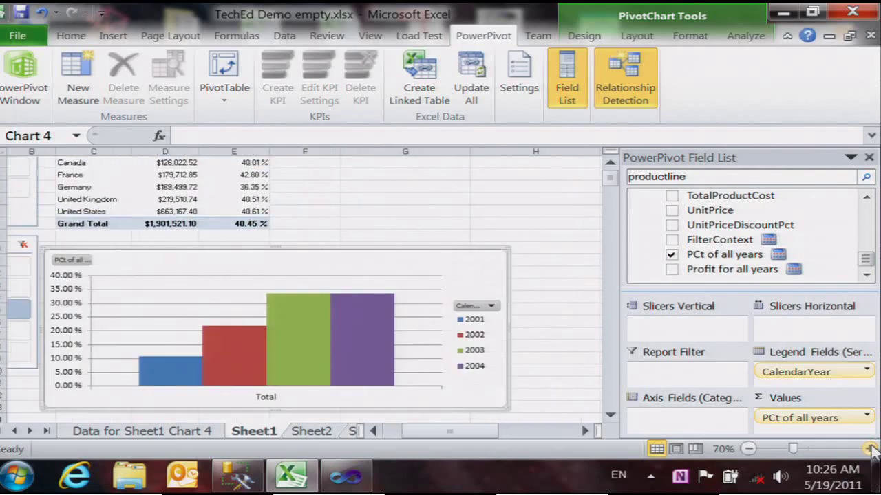
pyautogui.click(869, 448)
pyautogui.scroll(2, 615, 172)
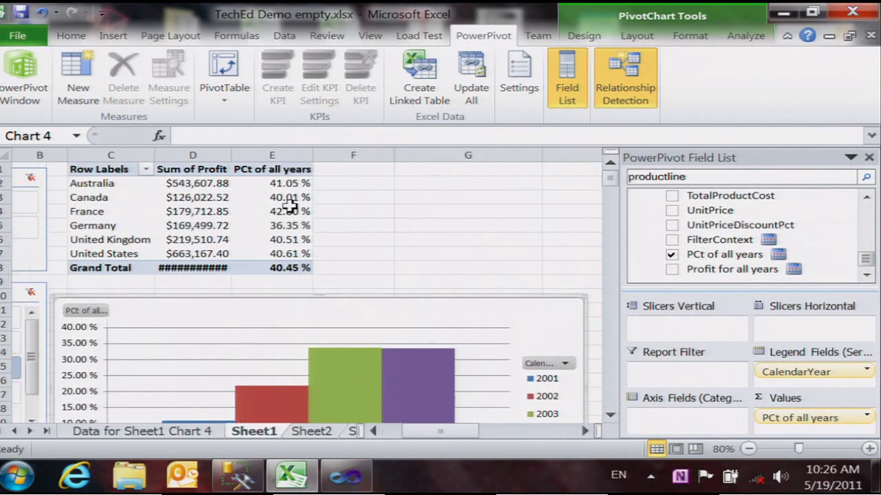
pyautogui.click(287, 210)
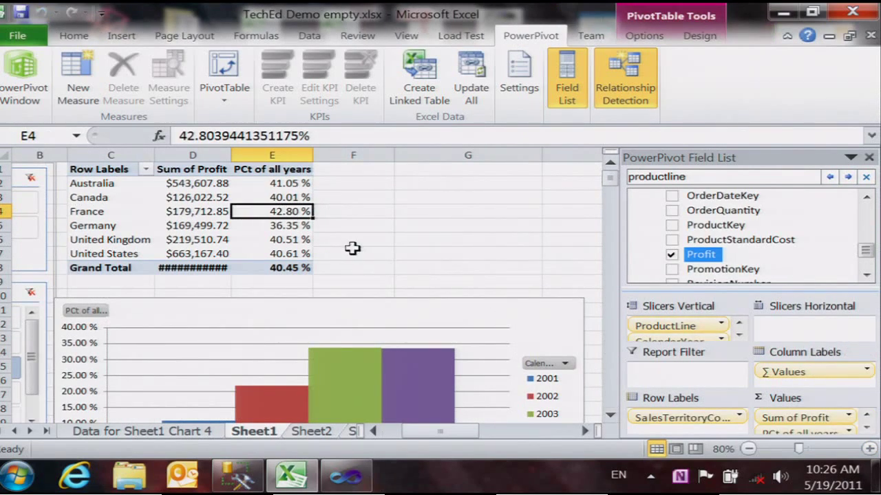
pyautogui.click(866, 428)
pyautogui.click(866, 414)
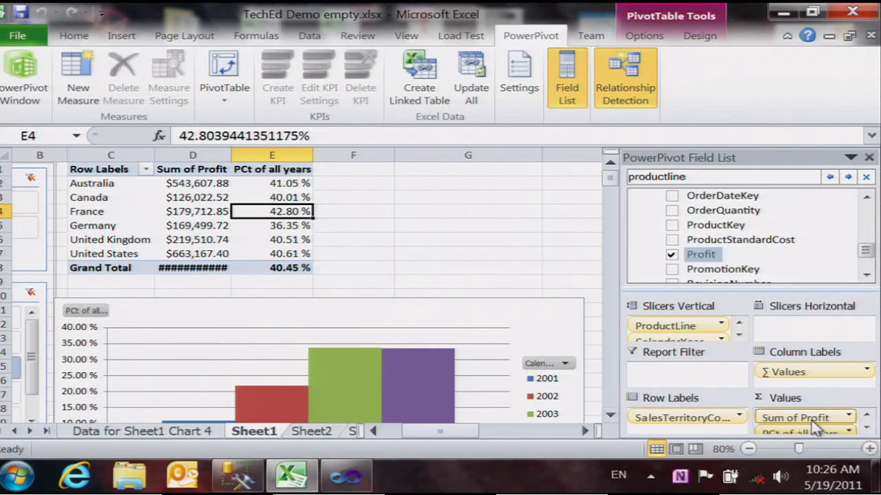
pyautogui.click(815, 425)
pyautogui.click(684, 375)
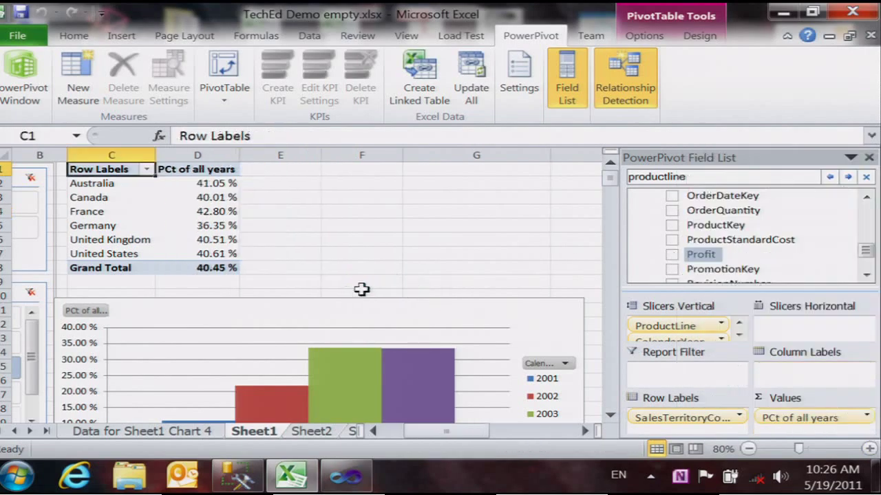
# Add Profit back to the PivotTable's values and remove the PCt of all years measure from it
pyautogui.click(672, 255)
pyautogui.rightClick(206, 197)
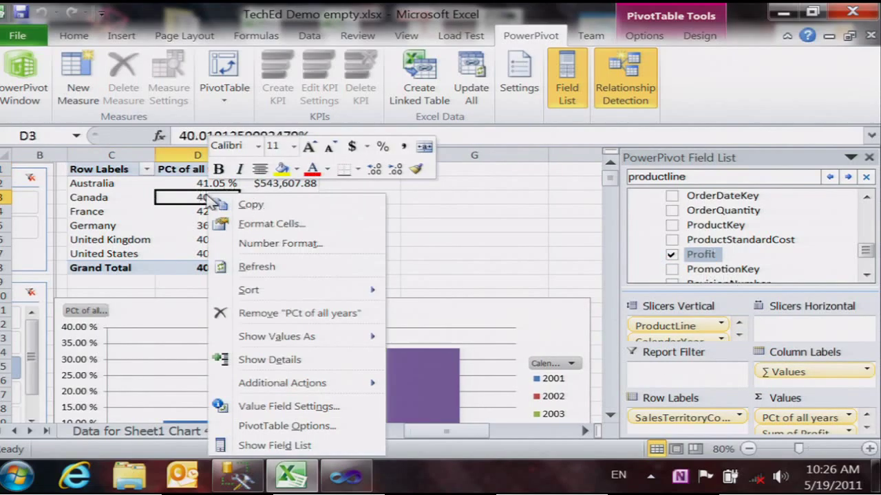
pyautogui.click(289, 315)
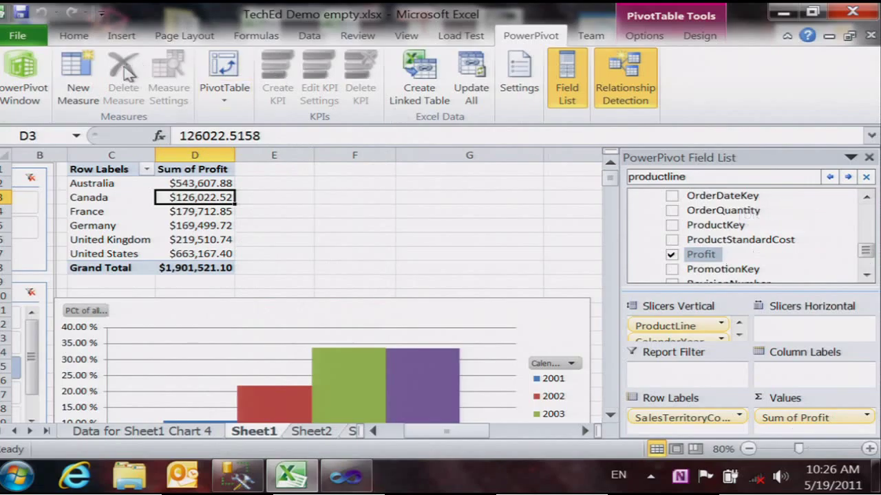
# Start a new measure in FactInternetSales named "Profit of grandtotal" with the Currency format
pyautogui.click(78, 74)
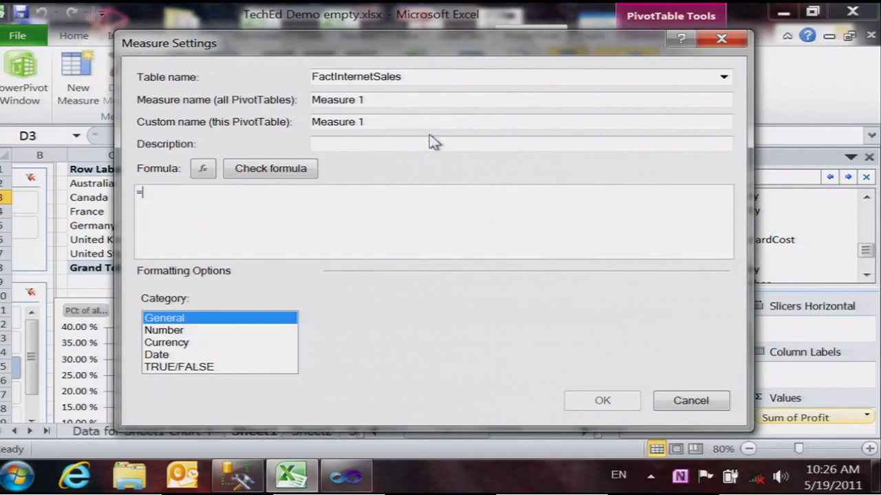
pyautogui.moveTo(373, 100); pyautogui.dragTo(255, 107)
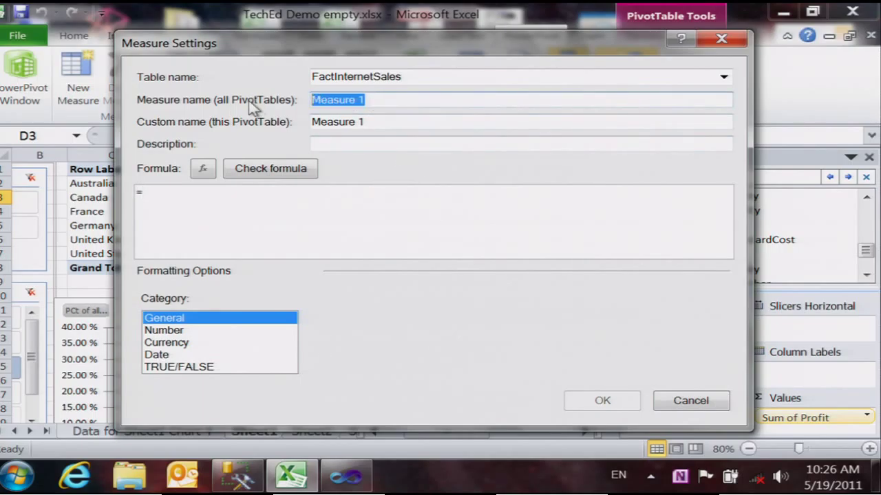
pyautogui.write('Pr')
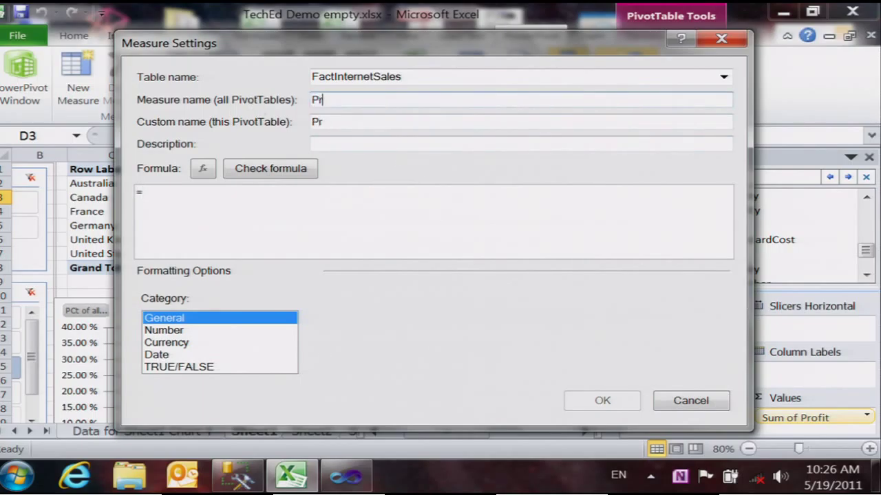
pyautogui.write('ofit of grandtotal')
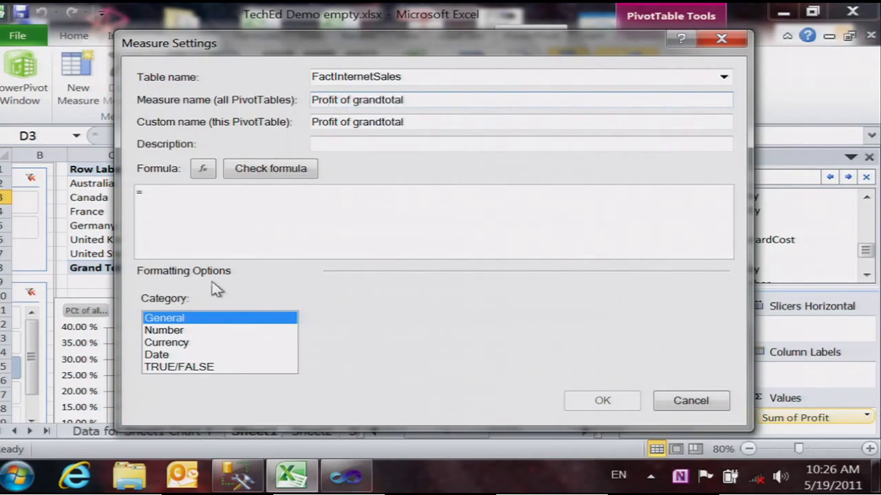
pyautogui.click(166, 342)
pyautogui.click(185, 219)
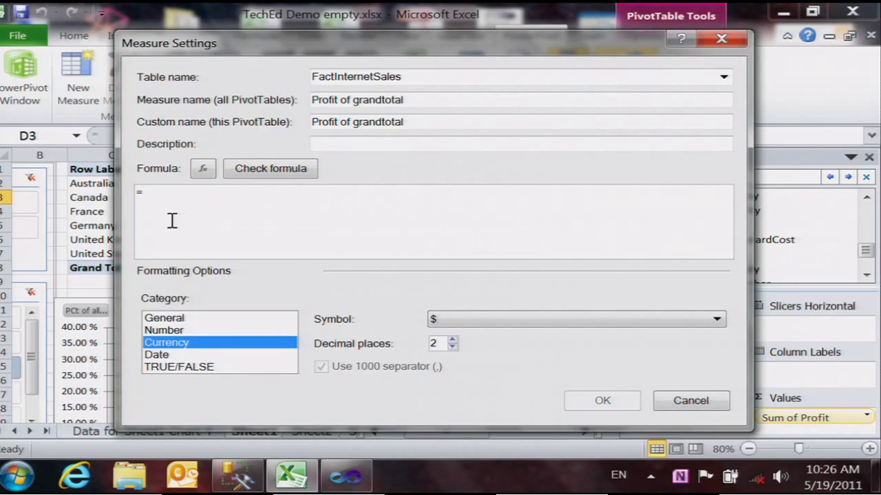
# Give the measure the formula =CALCULATE([Sum of Profit], ALLSELECTED()), check it for errors and create the measure
pyautogui.write('CALCULATE(')
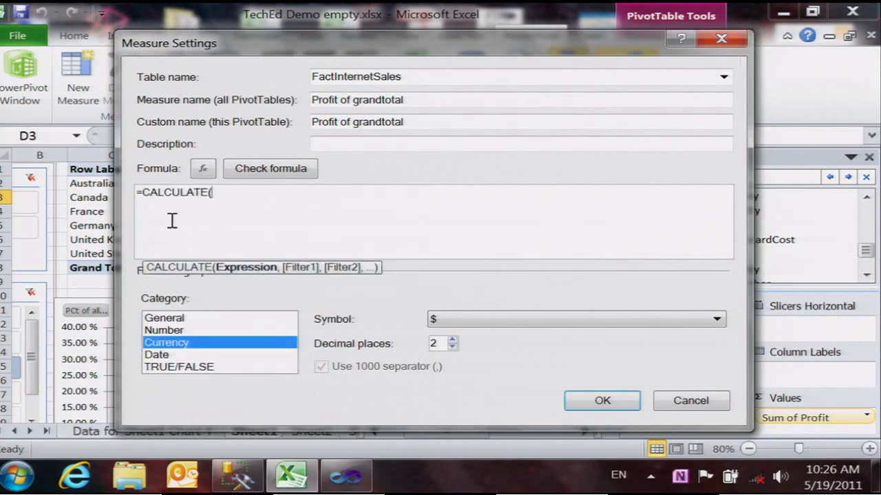
pyautogui.write('s')
pyautogui.press('BackSpace')
pyautogui.write('[s')
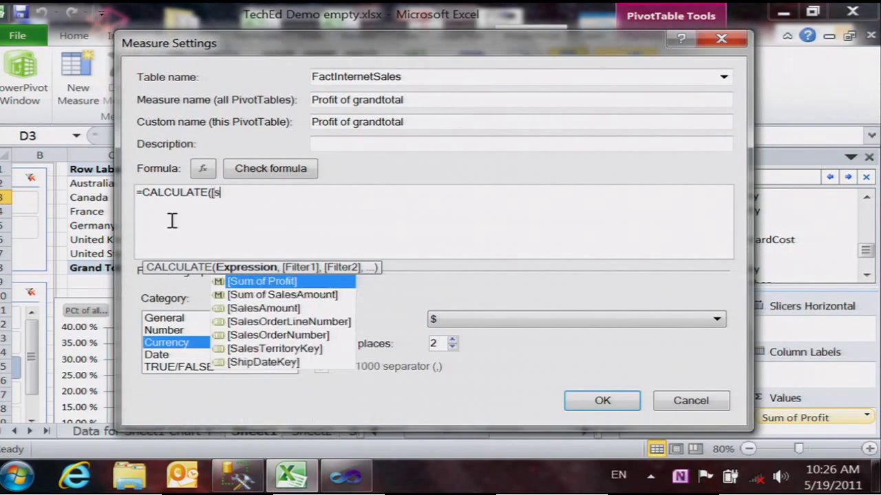
pyautogui.press('Tab')
pyautogui.write(', al')
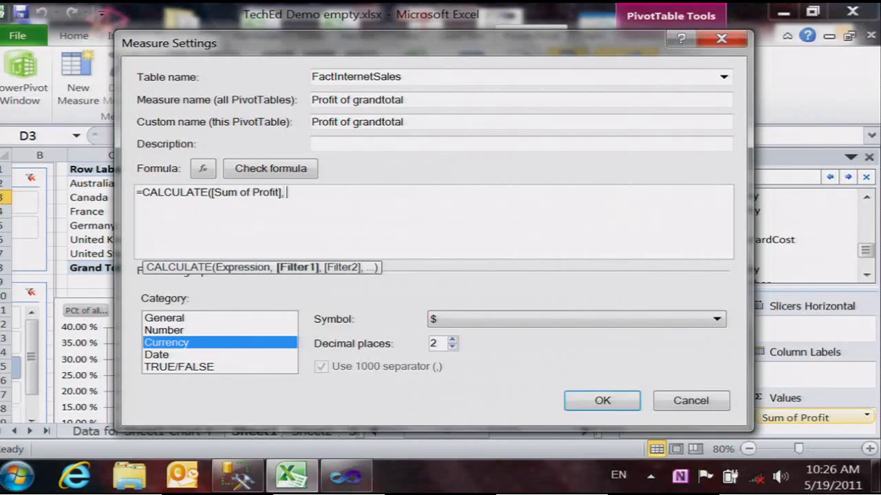
pyautogui.press('Down')
pyautogui.press('Down')
pyautogui.press('Down')
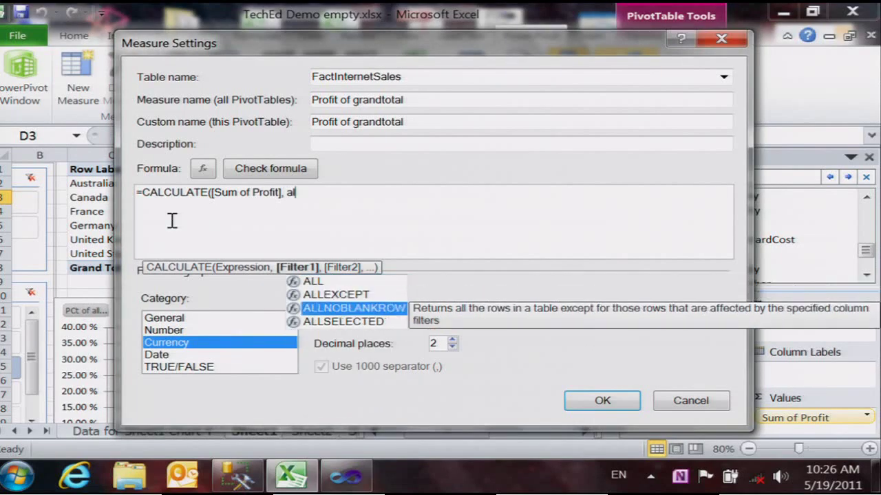
pyautogui.press('Tab')
pyautogui.write('))')
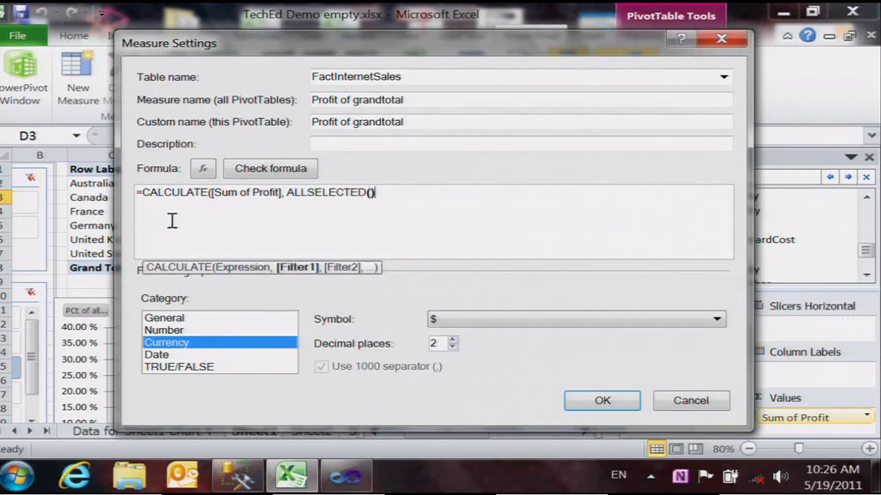
pyautogui.click(265, 171)
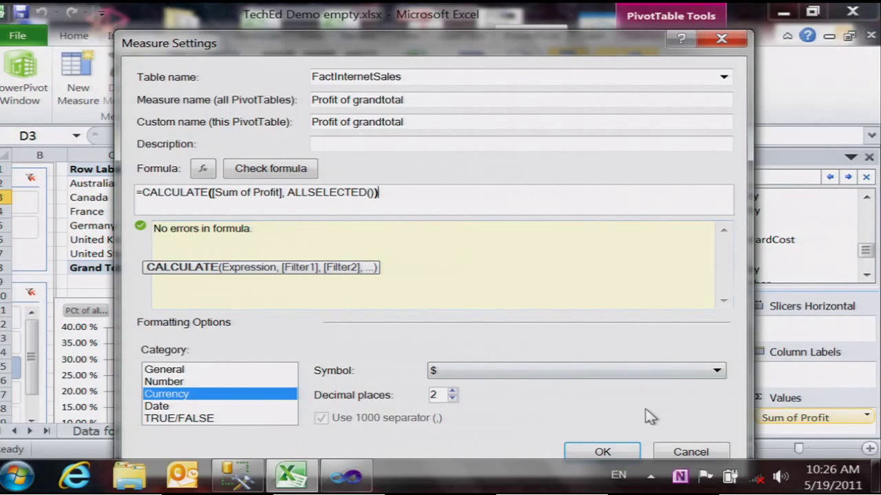
pyautogui.click(601, 452)
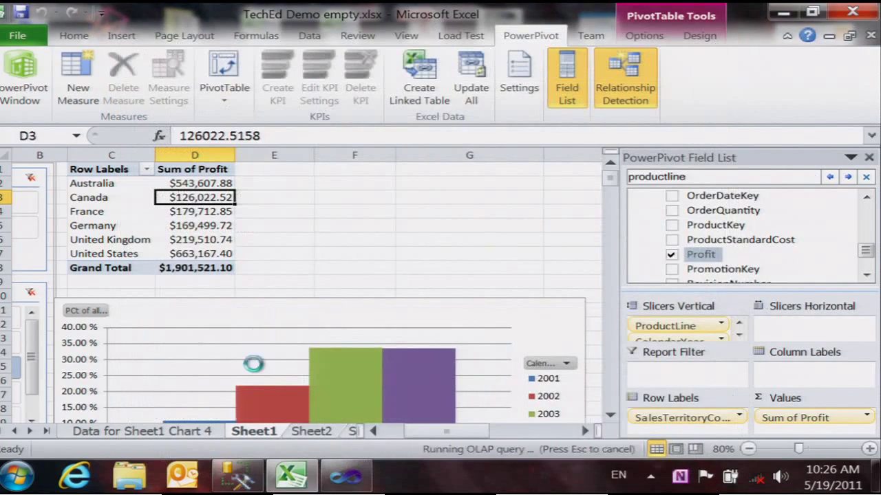
# Compare Profit of grandtotal with the grand total while switching ProductLine to R and back to M, and CalendarYear to 2002 and back to 2003
pyautogui.moveTo(462, 446); pyautogui.dragTo(440, 446)
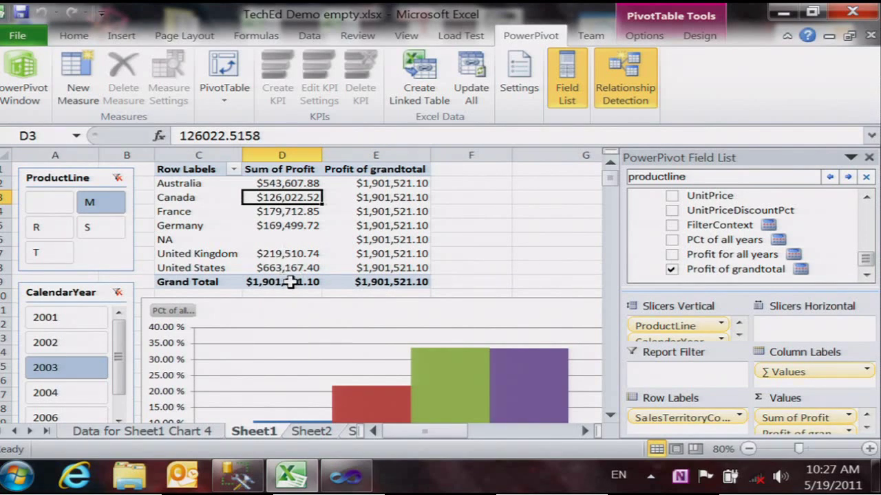
pyautogui.moveTo(284, 293)
pyautogui.click(44, 225)
pyautogui.click(89, 201)
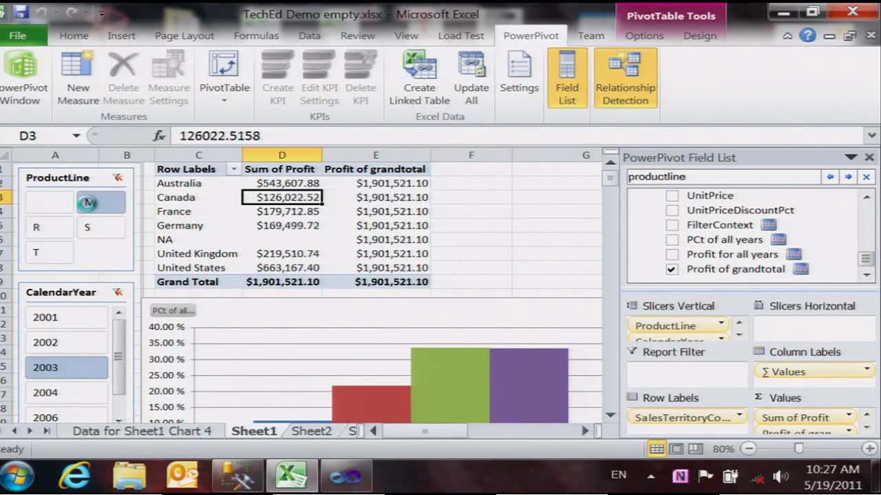
pyautogui.click(53, 340)
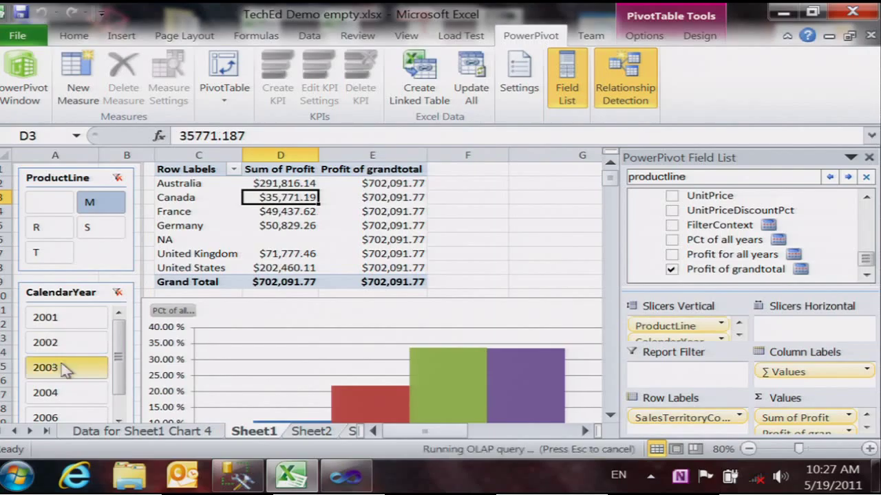
pyautogui.click(63, 366)
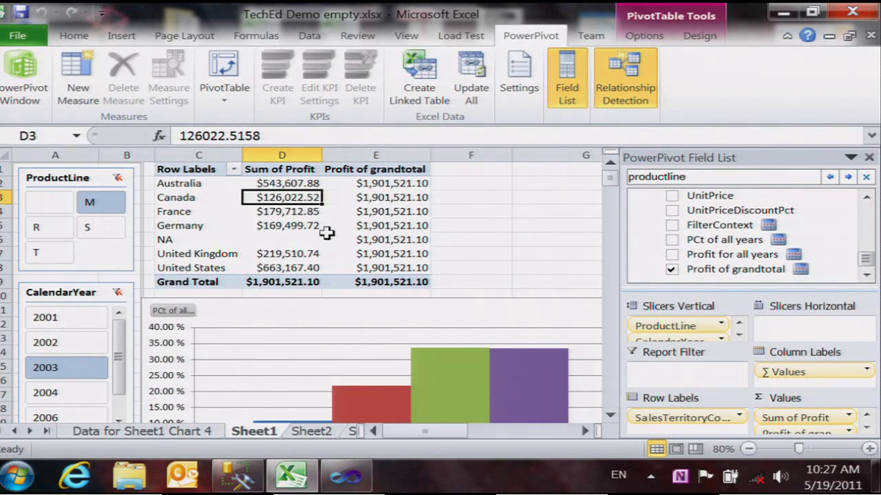
pyautogui.moveTo(327, 232)
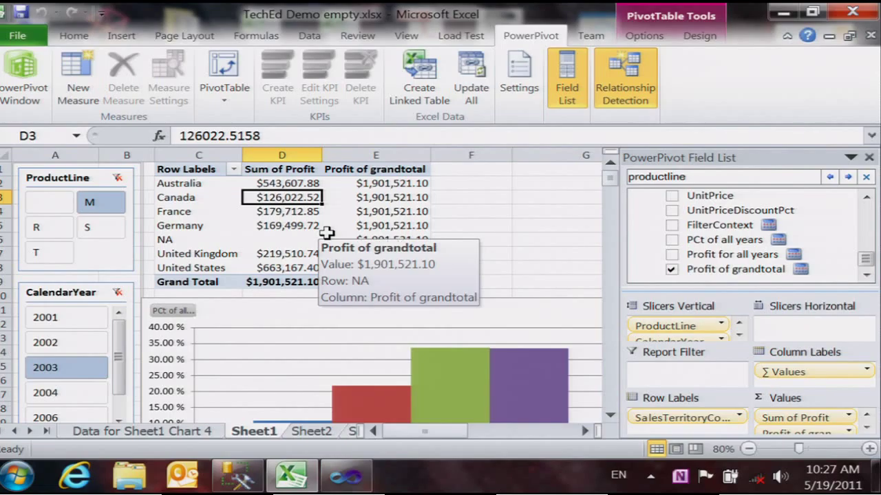
pyautogui.moveTo(294, 283)
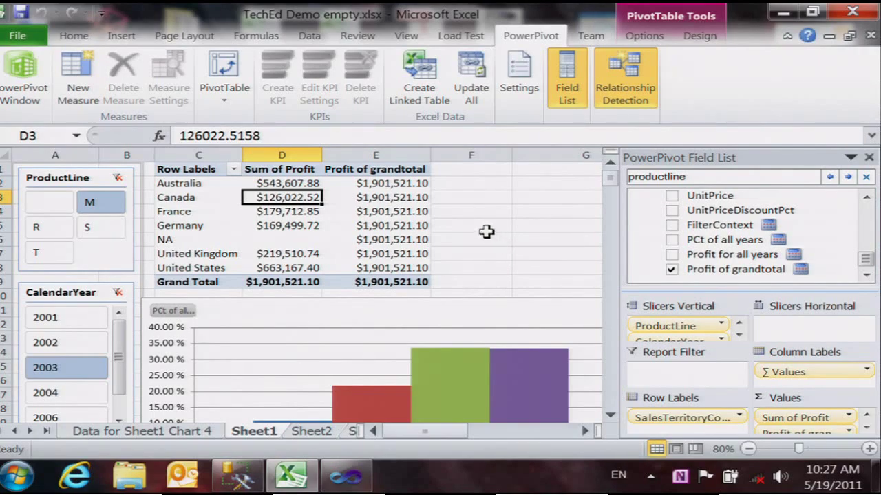
pyautogui.moveTo(412, 201)
# Start another FactInternetSales measure with the formula =[Sum of Profit] / [Profit of grandtotal], keeping the default name Measure 1
pyautogui.click(77, 76)
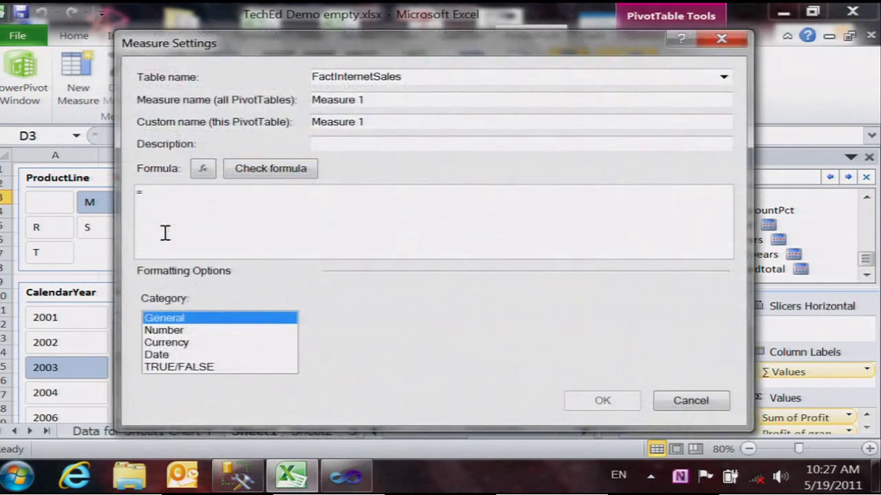
pyautogui.press('BackSpace')
pyautogui.write('[S')
pyautogui.press('Tab')
pyautogui.write('/ ')
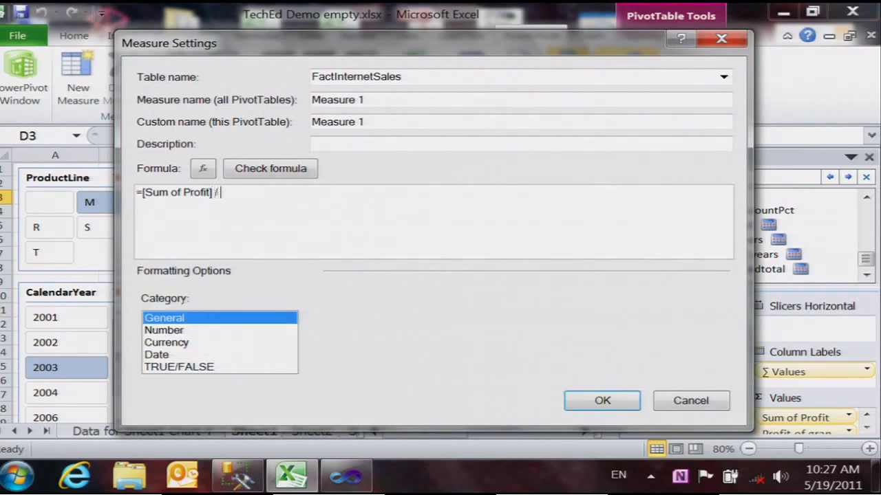
pyautogui.write('[')
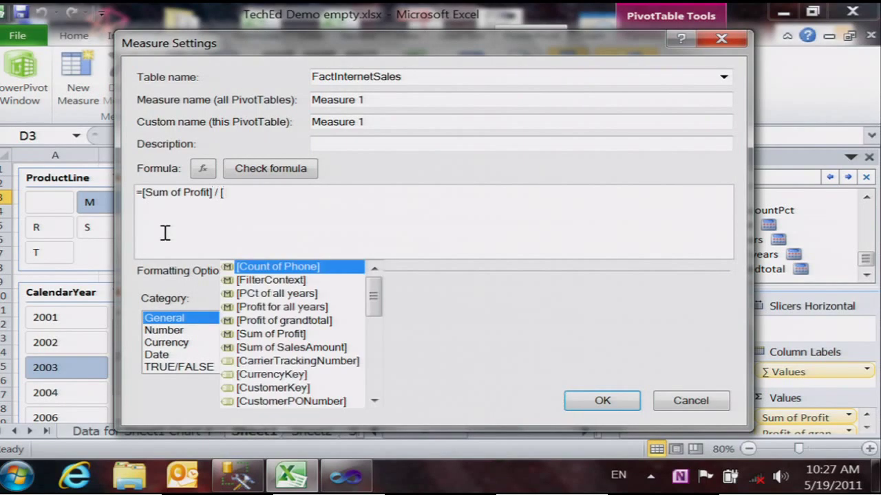
pyautogui.press('Down')
pyautogui.press('Down')
pyautogui.press('Down')
pyautogui.press('Down')
pyautogui.press('Tab')
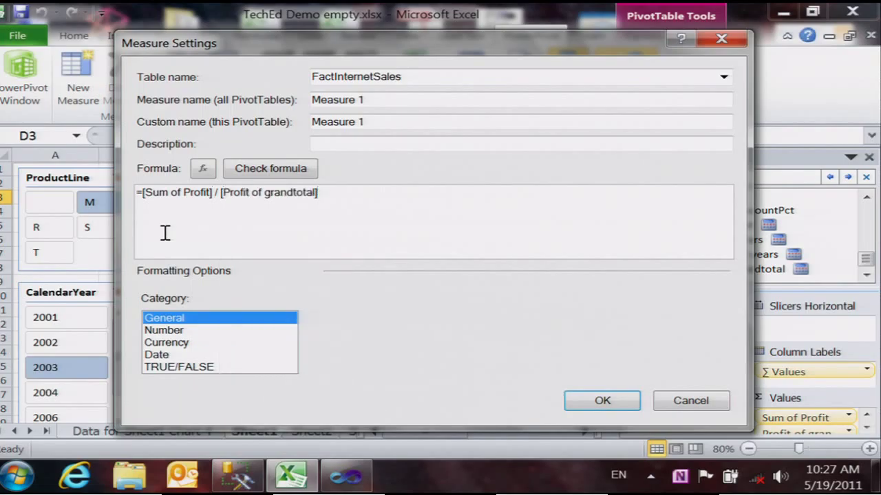
# Format the ratio measure as a Number percentage with 2 decimal places, check its formula and create it
pyautogui.click(175, 331)
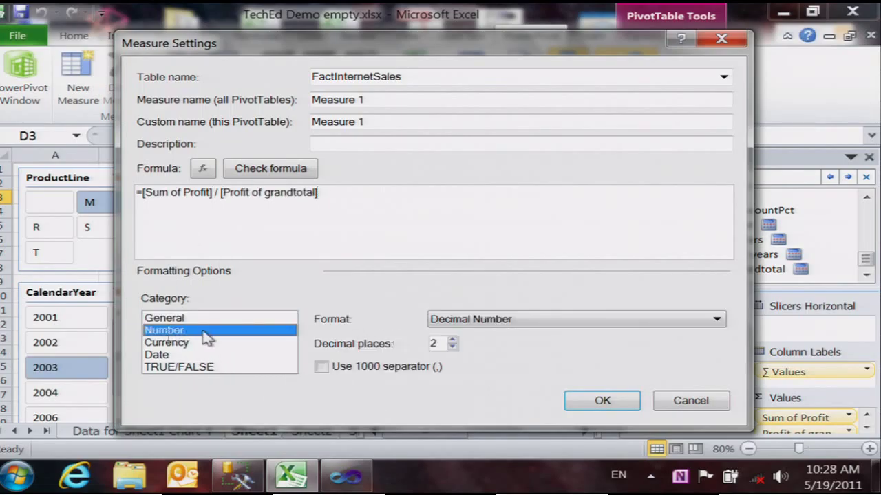
pyautogui.click(475, 319)
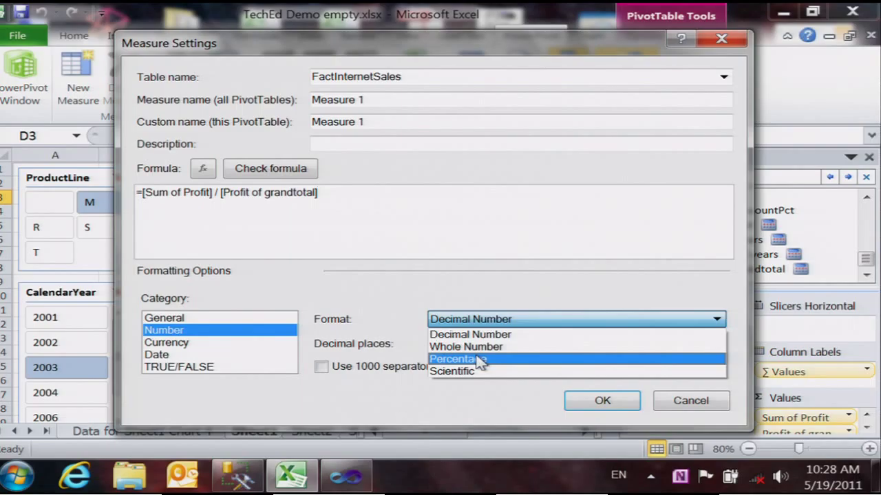
pyautogui.click(480, 359)
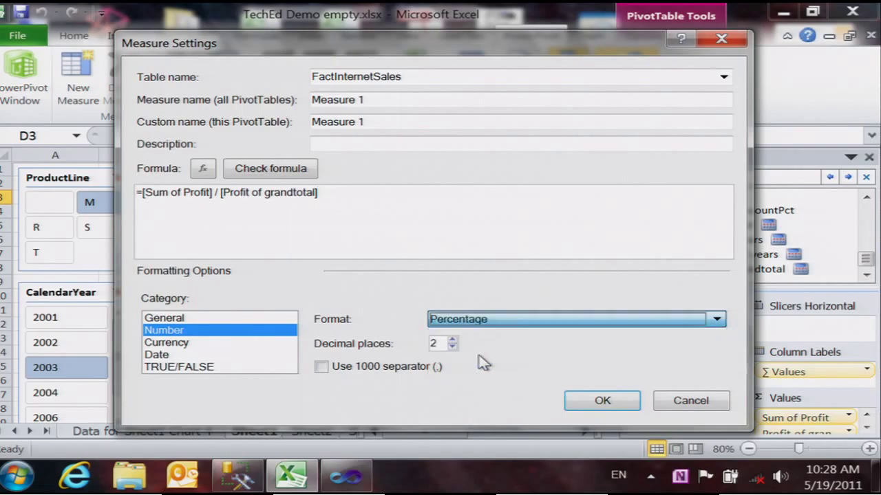
pyautogui.click(270, 169)
pyautogui.click(601, 453)
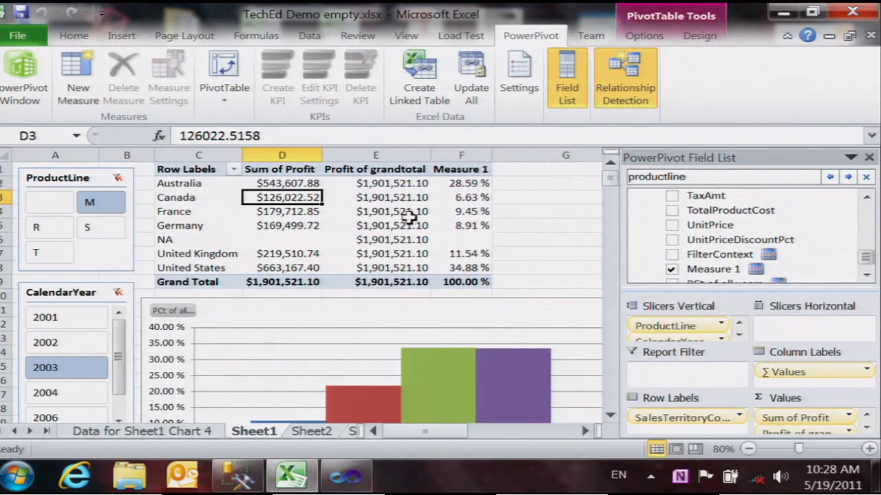
# Remove Profit of grandtotal from the PivotTable's values and filter ProductLine to R
pyautogui.rightClick(374, 210)
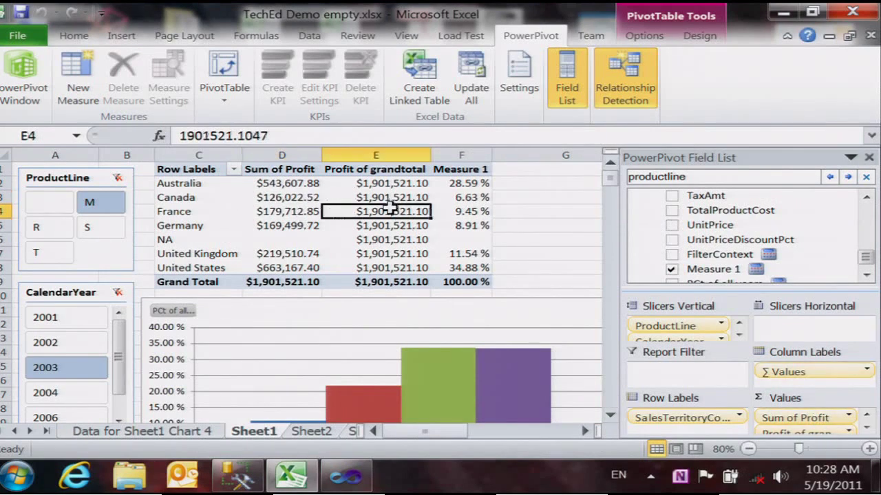
pyautogui.click(449, 315)
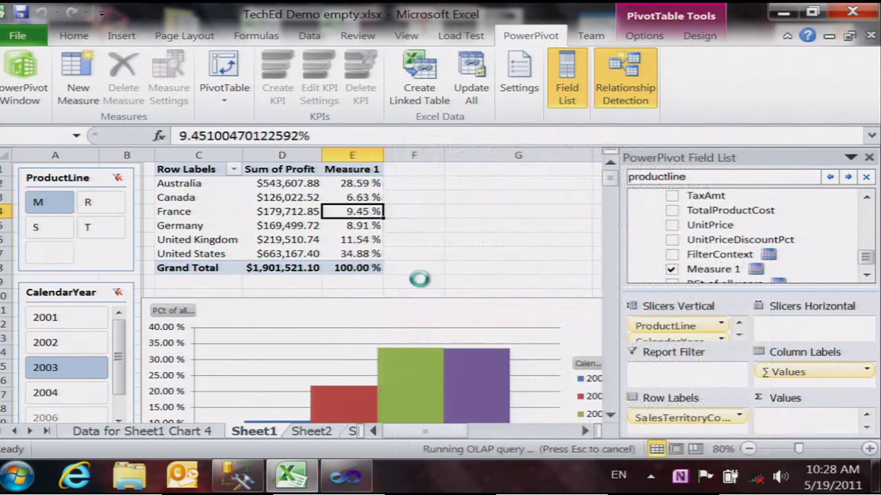
pyautogui.click(270, 214)
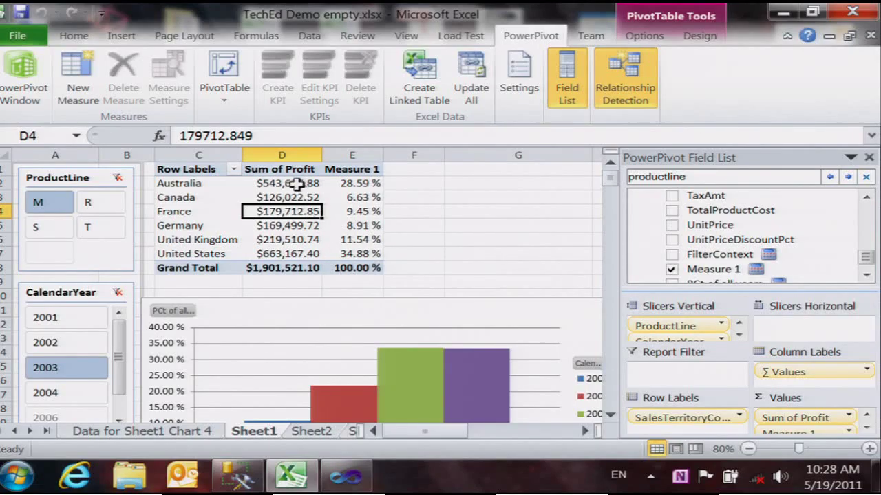
pyautogui.click(97, 201)
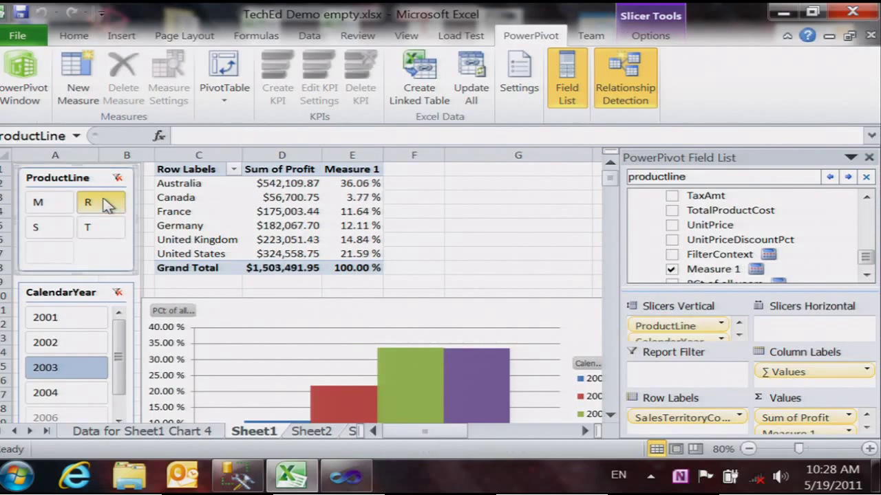
# Apply a color scale as conditional formatting to Germany's Sum of Profit cell
pyautogui.click(298, 226)
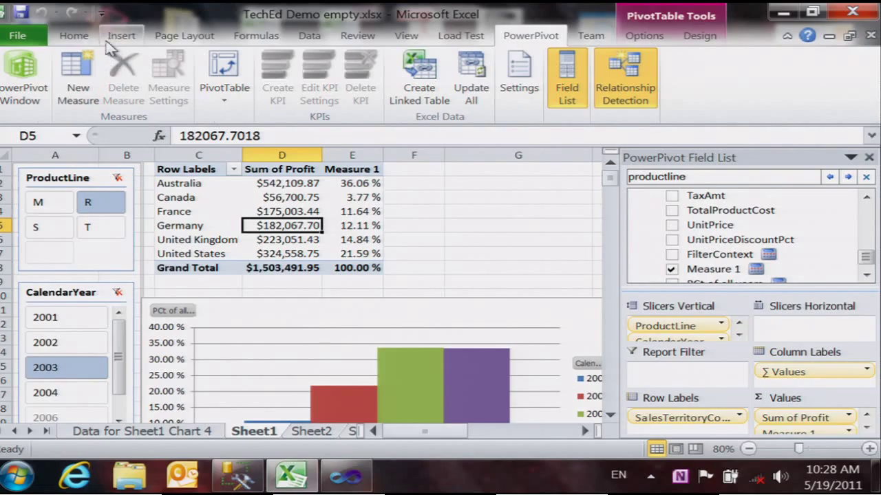
pyautogui.click(74, 36)
pyautogui.click(569, 58)
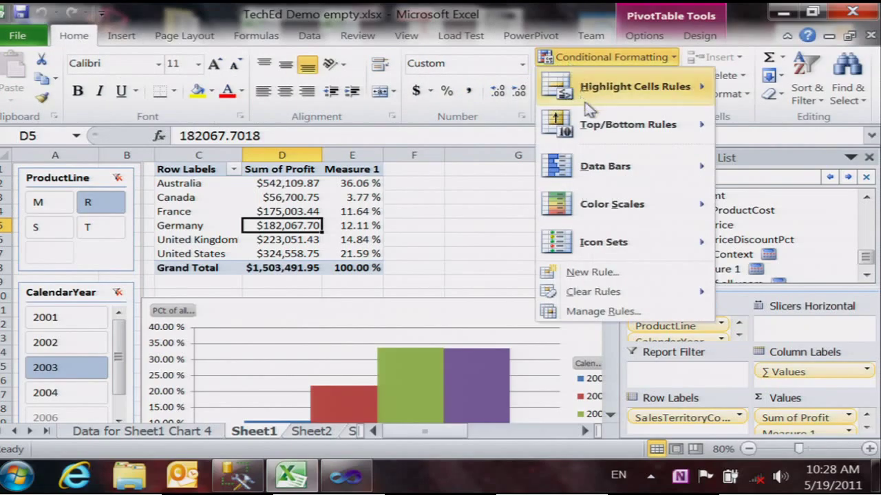
pyautogui.click(727, 202)
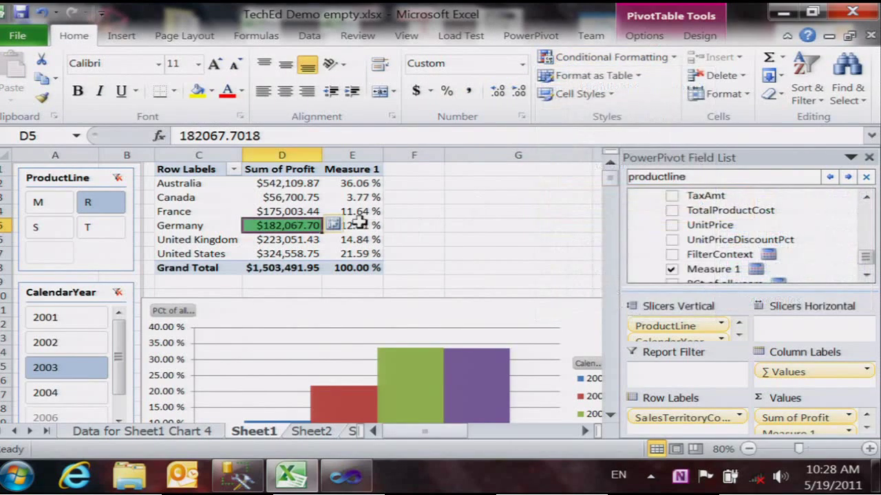
# Extend the color scale to all cells showing Sum of Profit values for SalesTerritoryCountry
pyautogui.click(337, 226)
pyautogui.click(374, 311)
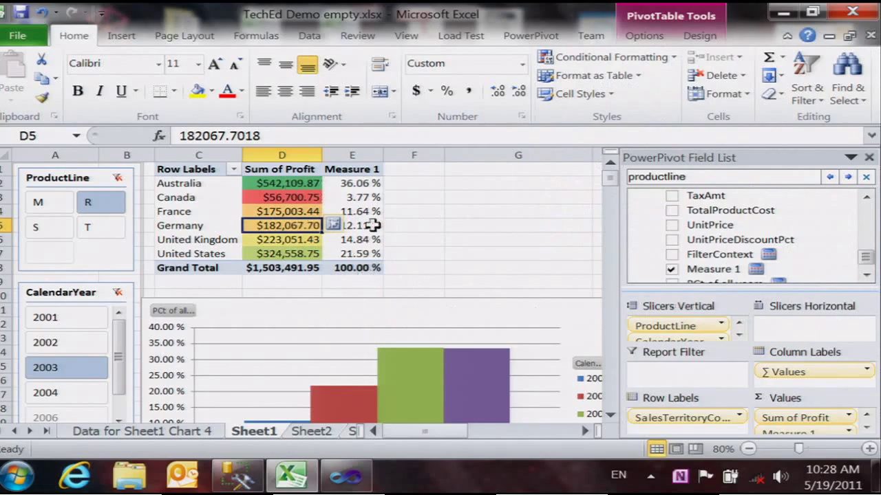
# Add blue gradient-fill data bars to Canada's Measure 1 cell and extend them to all Measure 1 values for SalesTerritoryCountry
pyautogui.moveTo(360, 199)
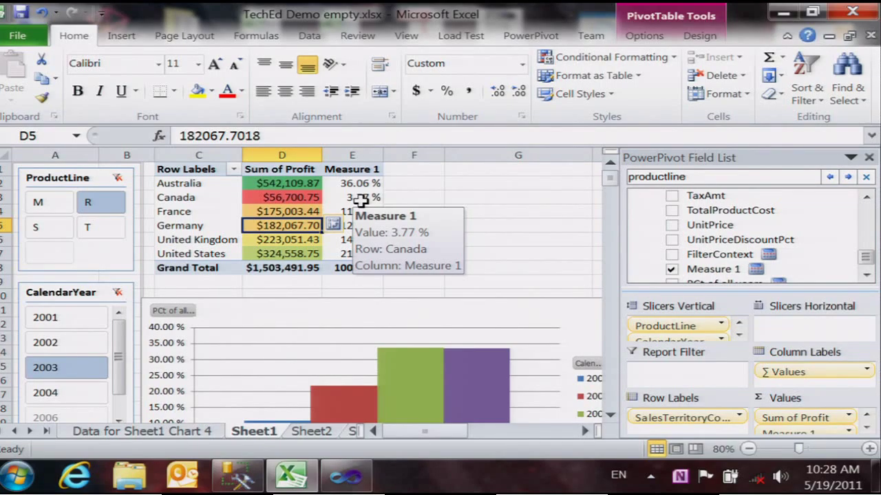
pyautogui.click(360, 199)
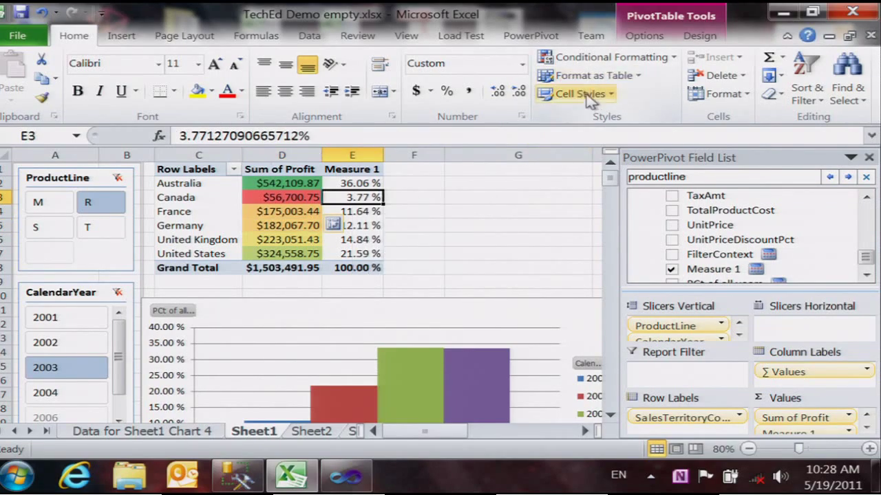
pyautogui.click(599, 57)
pyautogui.moveTo(605, 165)
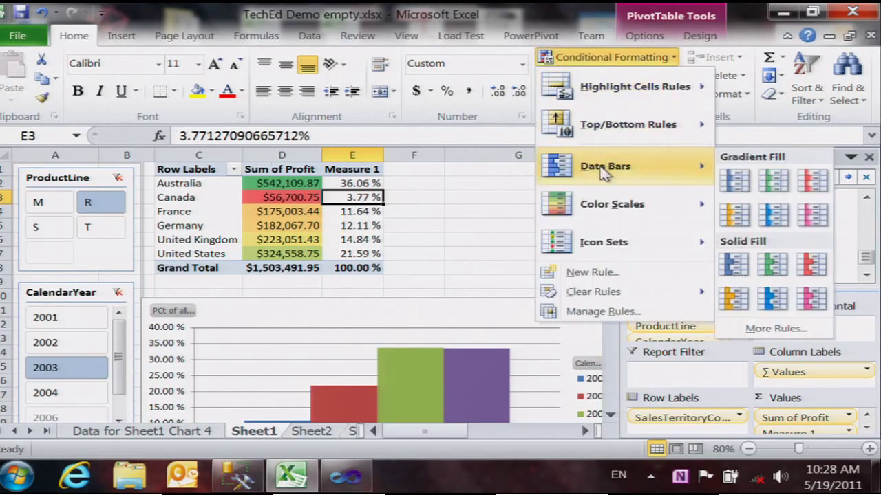
pyautogui.click(735, 182)
pyautogui.click(405, 197)
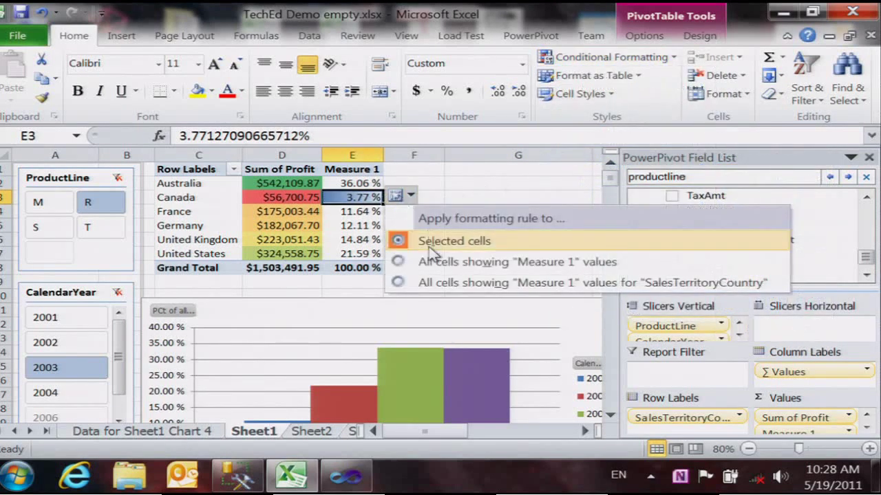
pyautogui.click(442, 284)
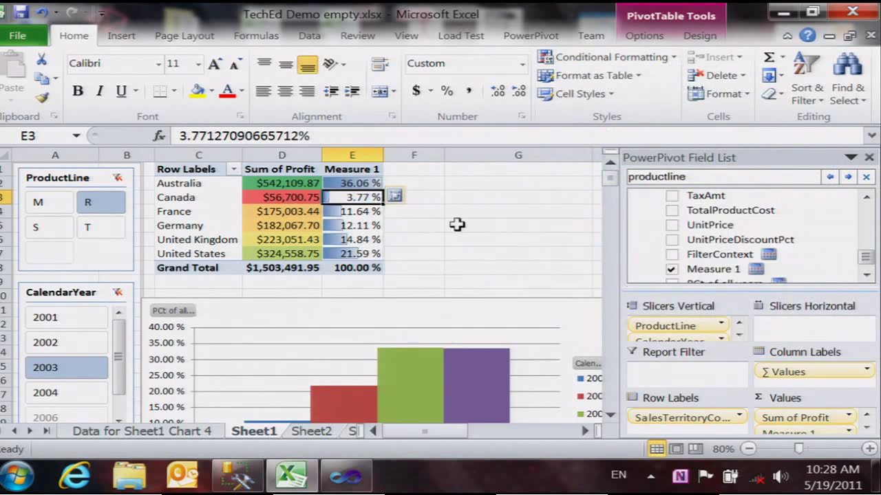
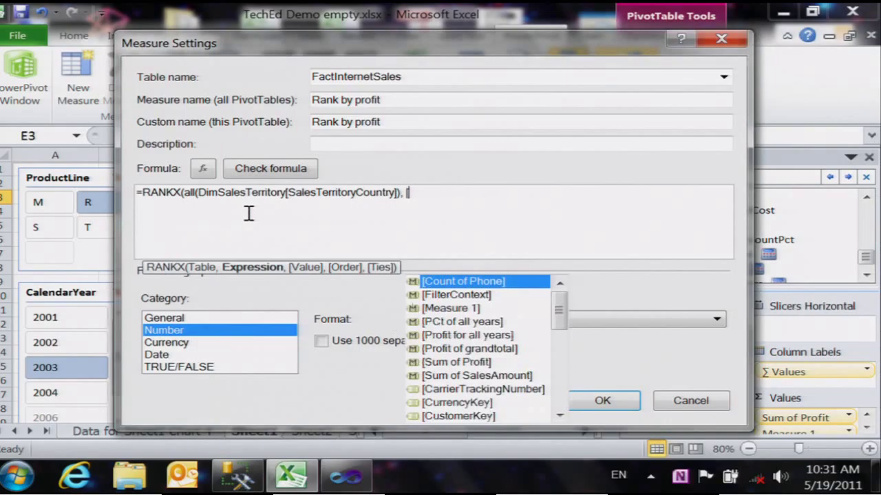
# Complete the Rank by profit formula as =RANKX(all(DimSalesTerritory[SalesTerritoryCountry]), [Sum of Profit], [Sum of Profit]), check it and create the measure
pyautogui.press('Tab')
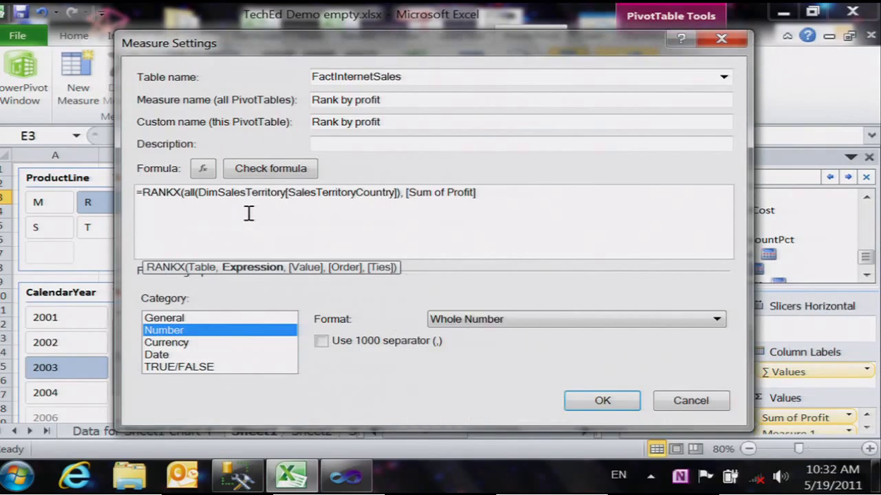
pyautogui.write(', [')
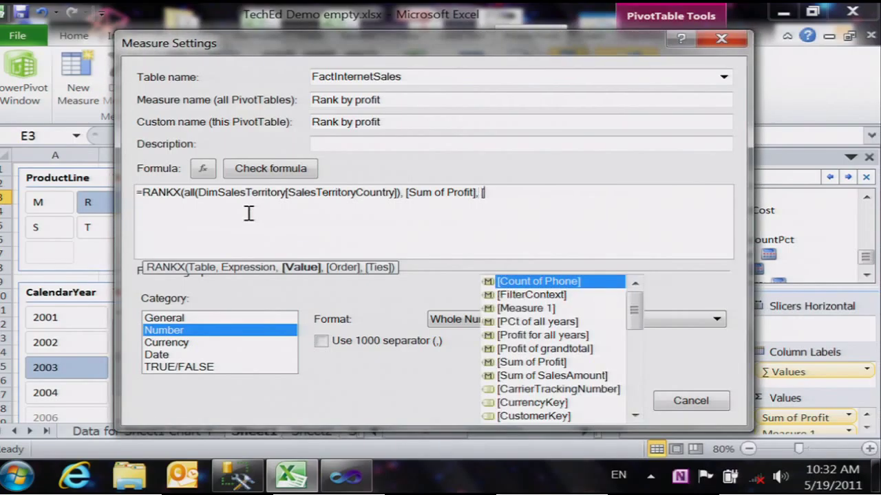
pyautogui.write('s')
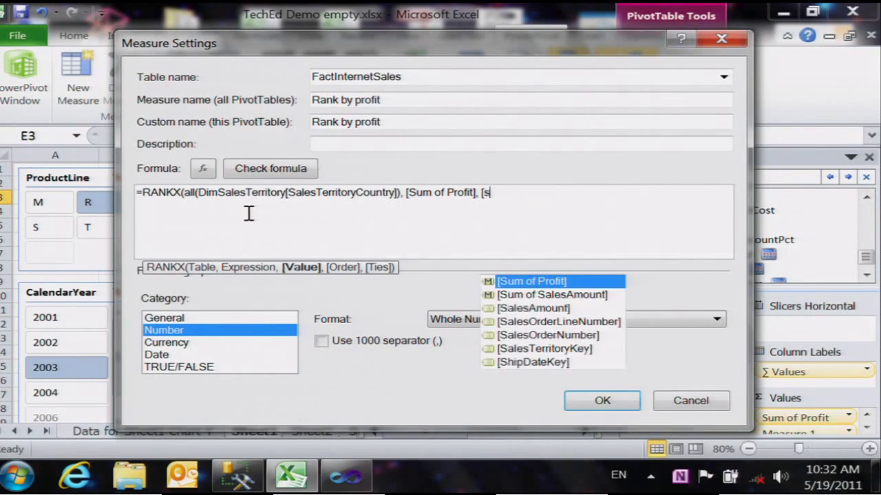
pyautogui.press('Tab')
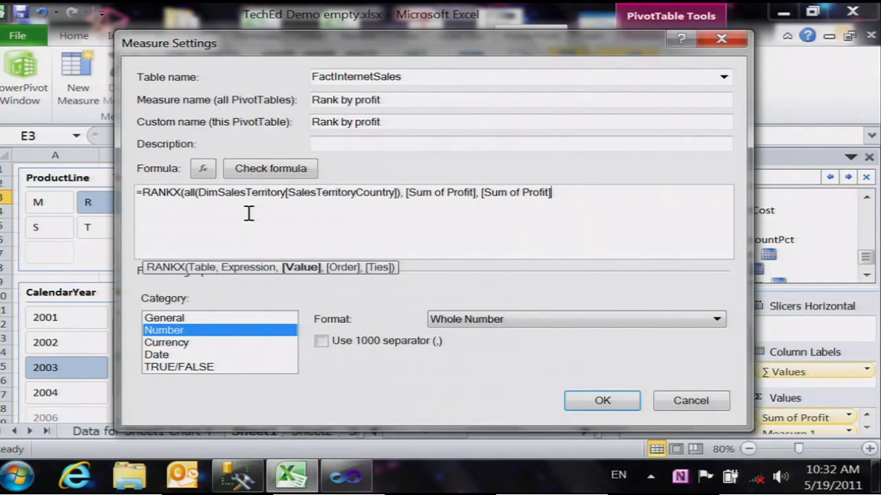
pyautogui.write(')')
pyautogui.click(279, 175)
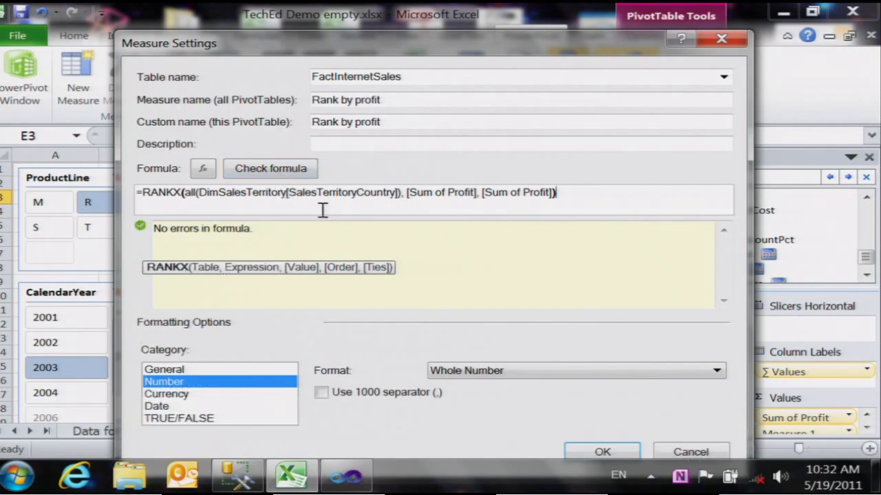
pyautogui.click(602, 451)
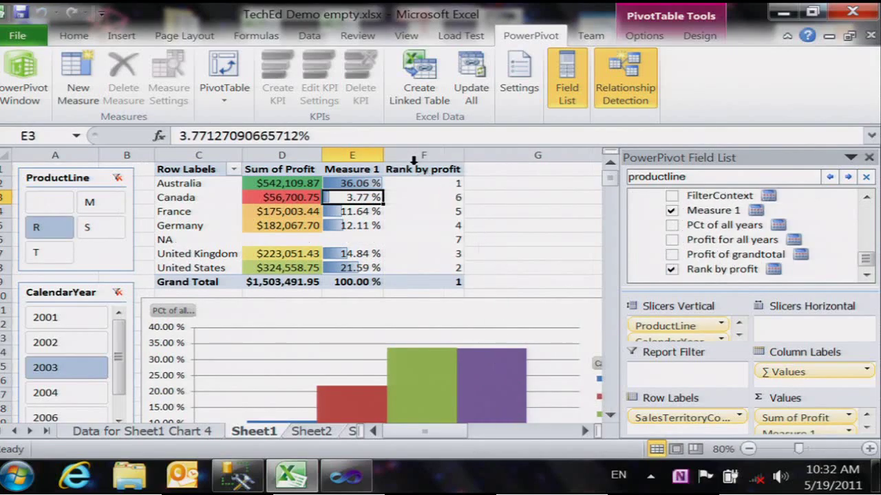
# Sort the PivotTable's countries by Rank by profit from smallest to largest
pyautogui.click(233, 169)
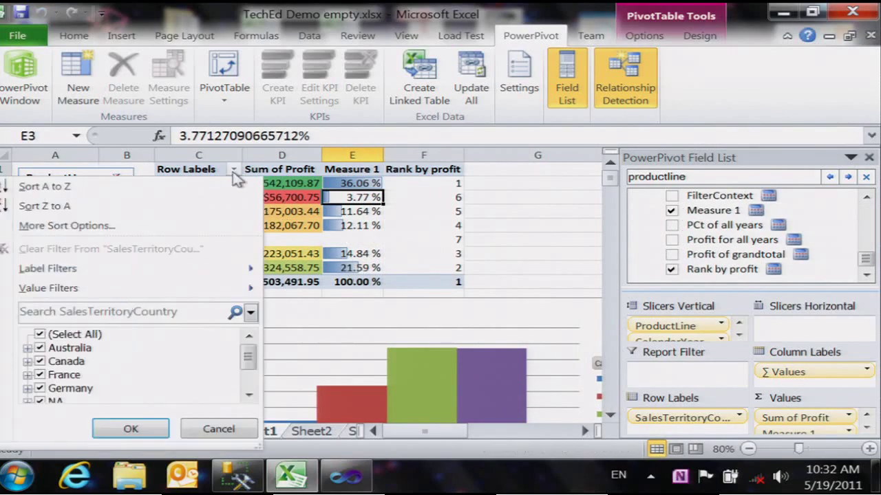
pyautogui.click(451, 201)
pyautogui.rightClick(441, 198)
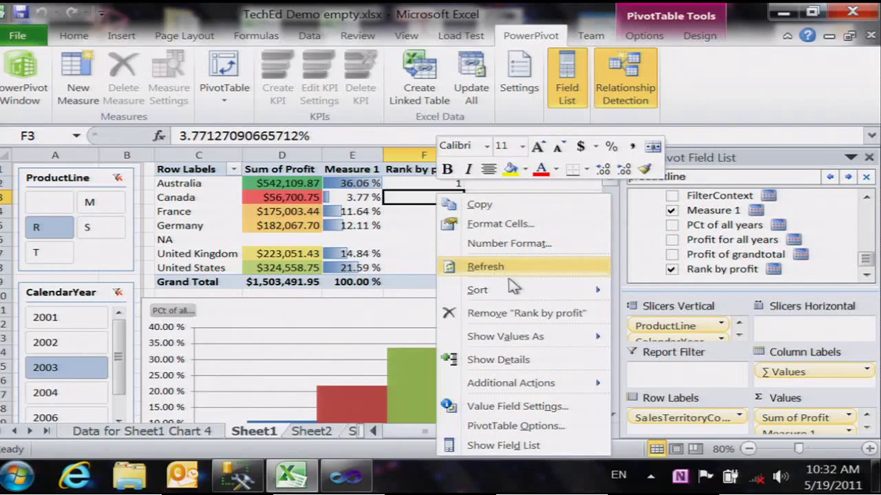
pyautogui.moveTo(521, 292)
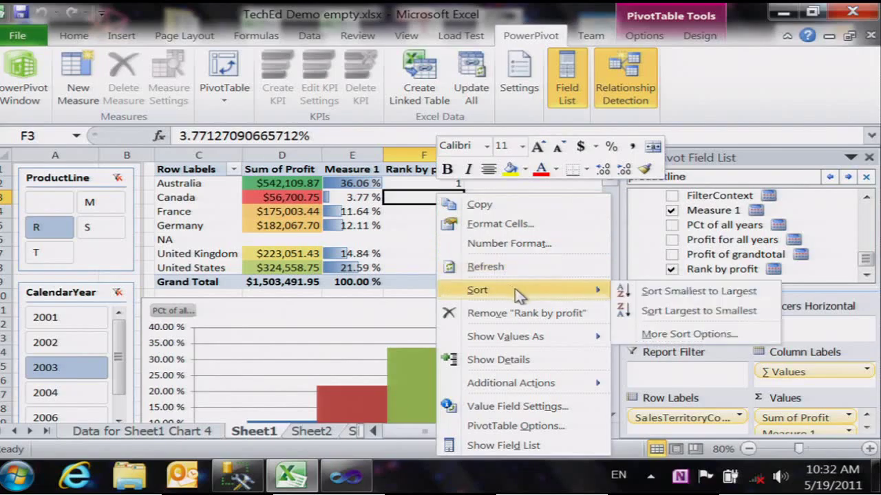
pyautogui.click(671, 297)
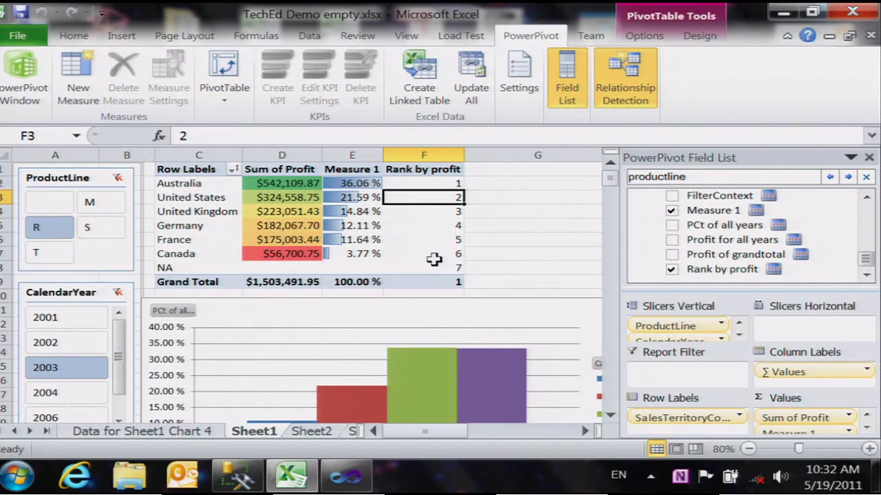
pyautogui.moveTo(434, 258)
# Edit the Rank by profit formula to wrap RANKX in if([Sum of Profit] > 0, ..., BLANK()) and save the measure
pyautogui.rightClick(735, 270)
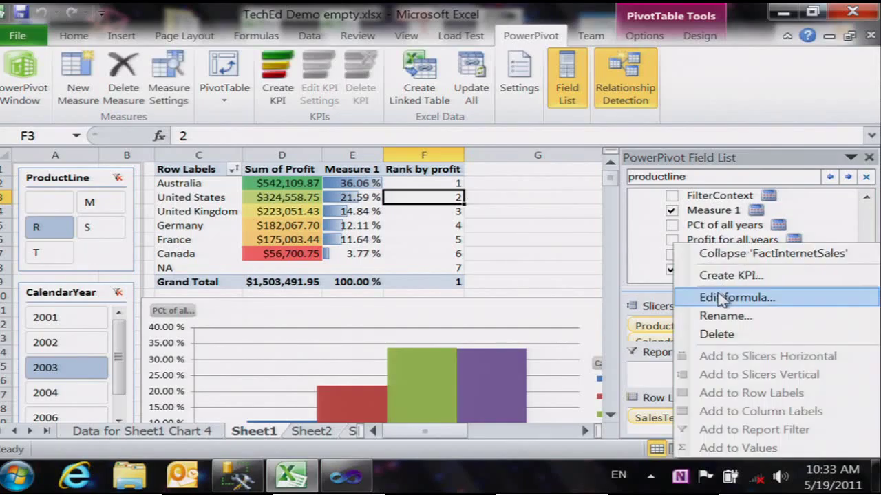
pyautogui.click(720, 298)
pyautogui.press('Home')
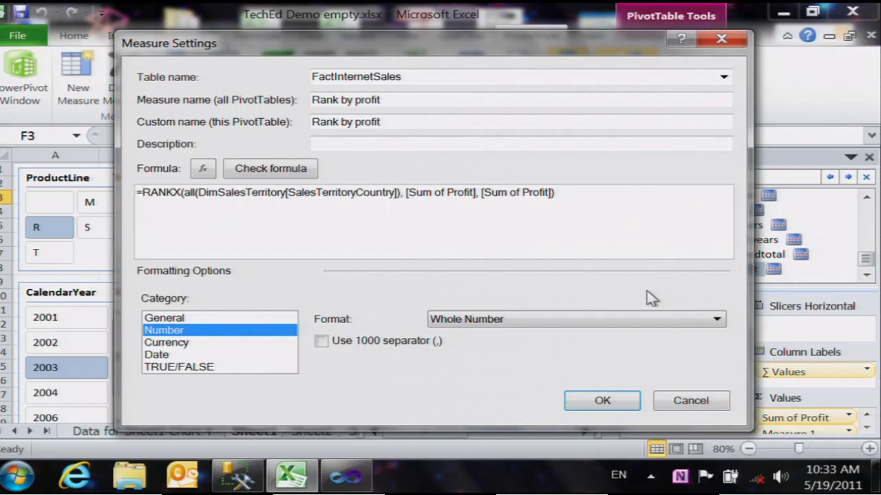
pyautogui.write('if( [')
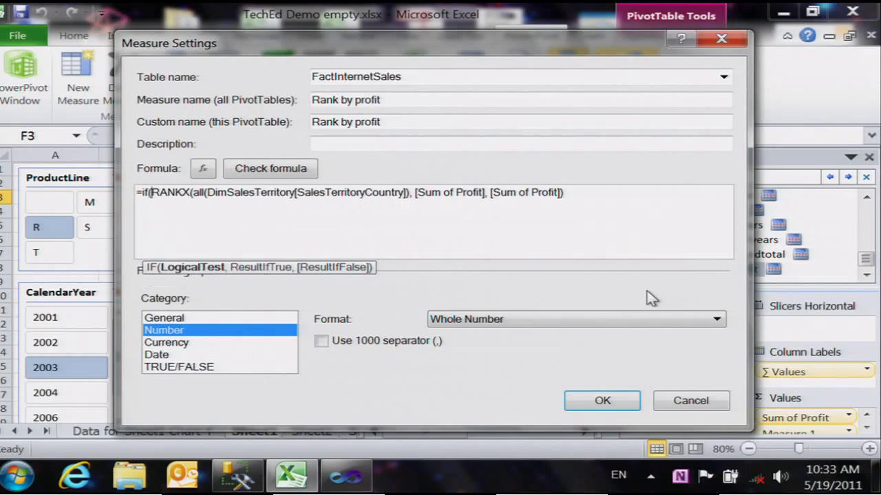
pyautogui.write('s')
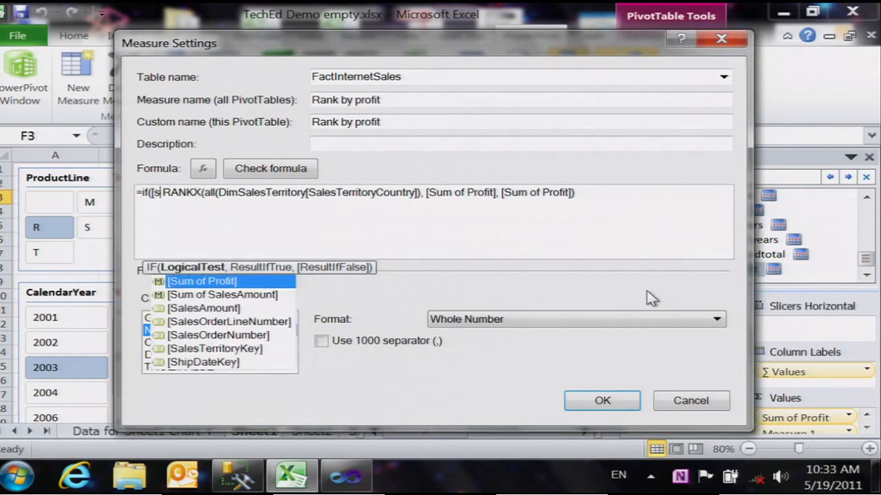
pyautogui.press('Tab')
pyautogui.write('> 0,')
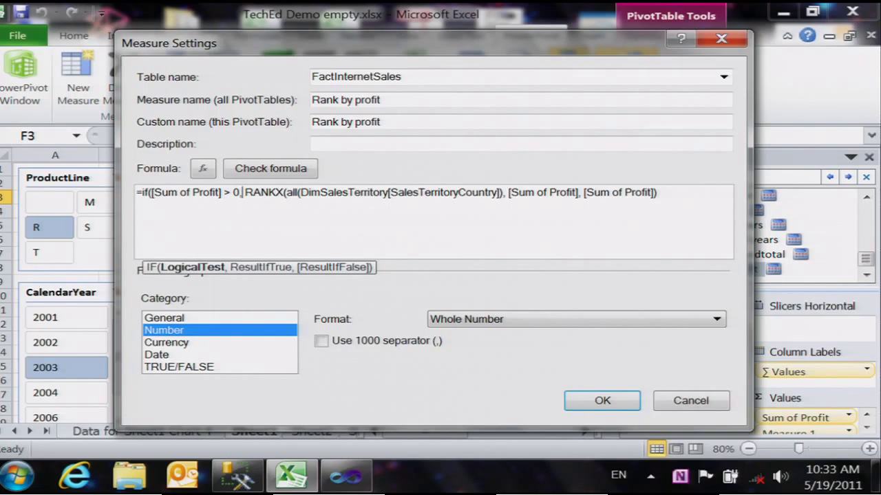
pyautogui.click(685, 196)
pyautogui.write(', bl')
pyautogui.press('Tab')
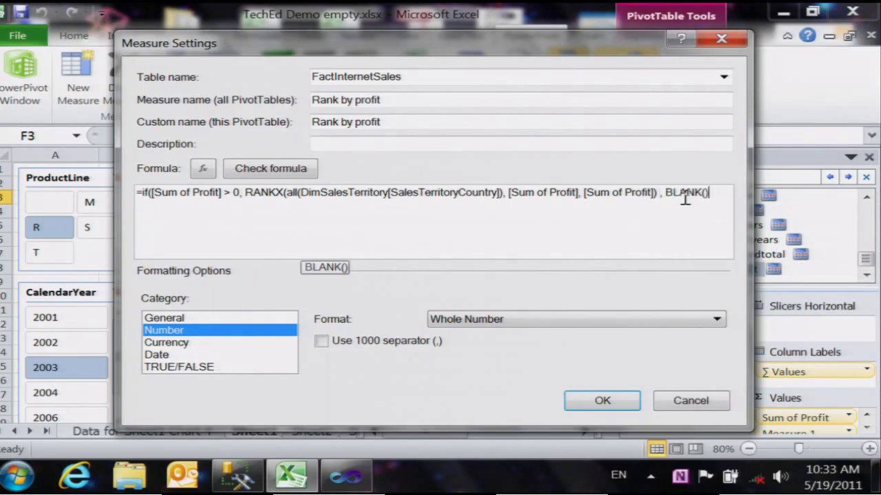
pyautogui.write('))')
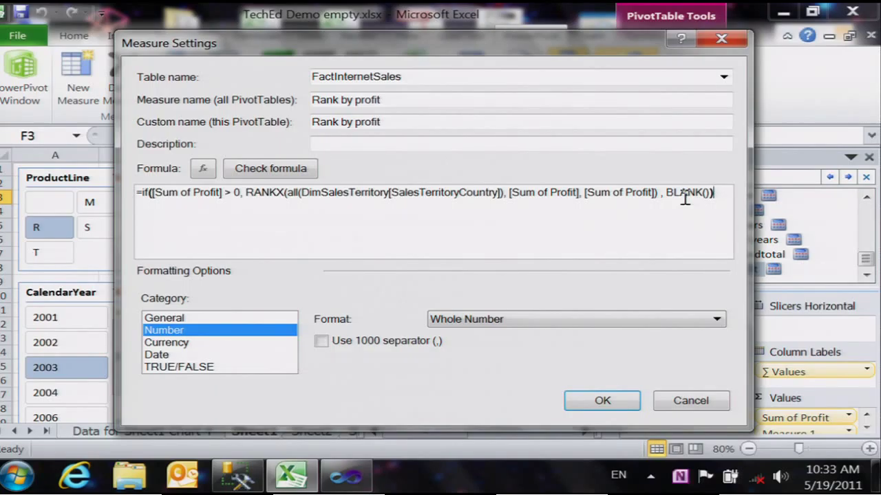
pyautogui.click(609, 403)
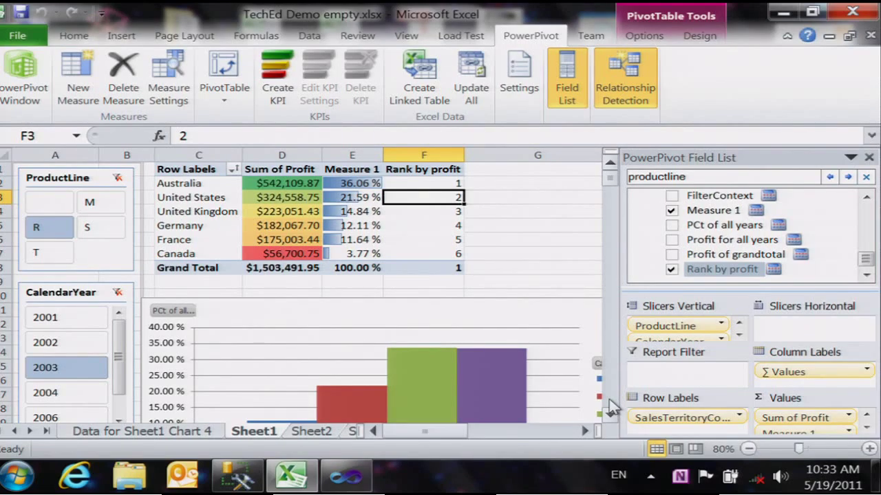
# Set the custom name of the Rank by profit value field to Rank
pyautogui.rightClick(422, 174)
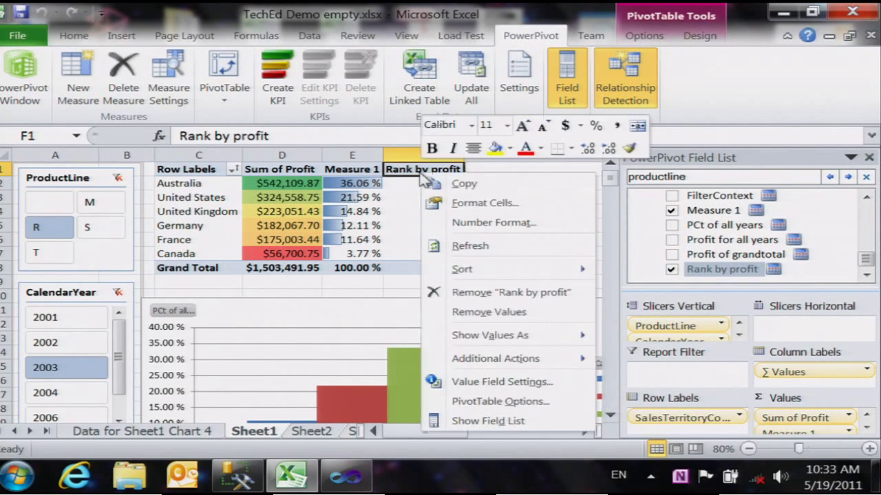
pyautogui.click(492, 382)
pyautogui.write('Rank')
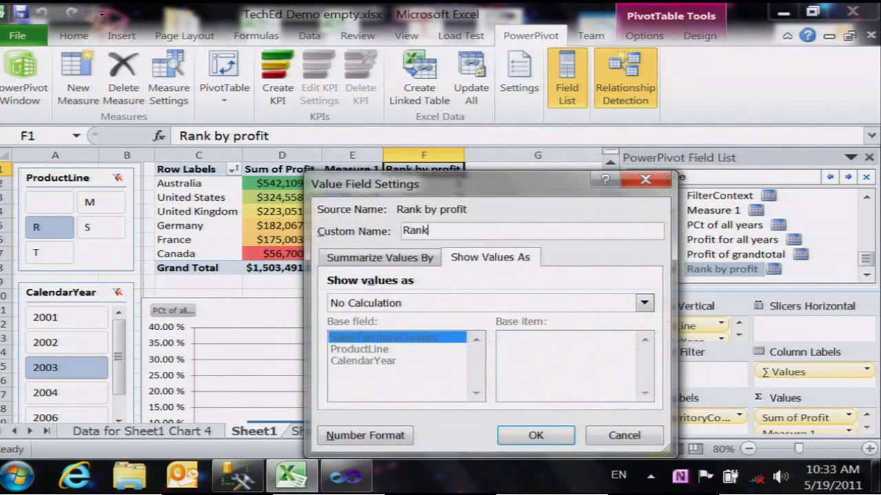
pyautogui.press('Return')
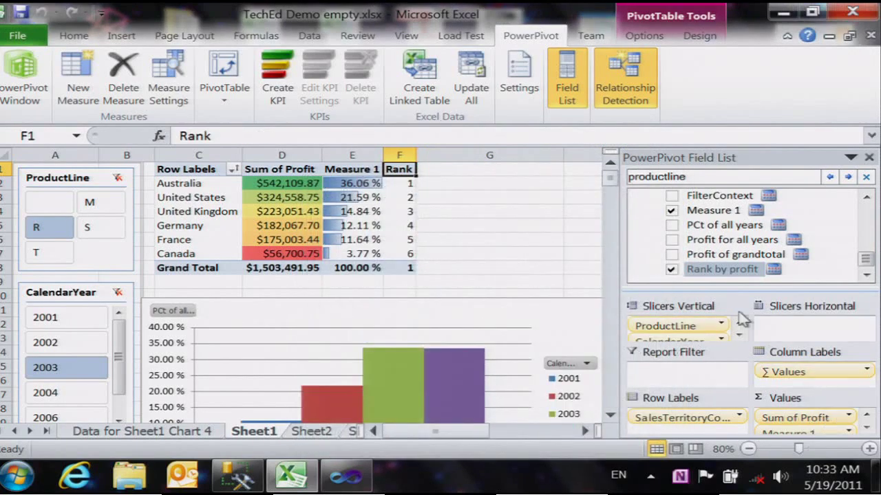
# Replace the IF condition in the Rank by profit formula with ISBLANK([Sum of Profit]), check the formula and save it
pyautogui.click(719, 273)
pyautogui.rightClick(717, 270)
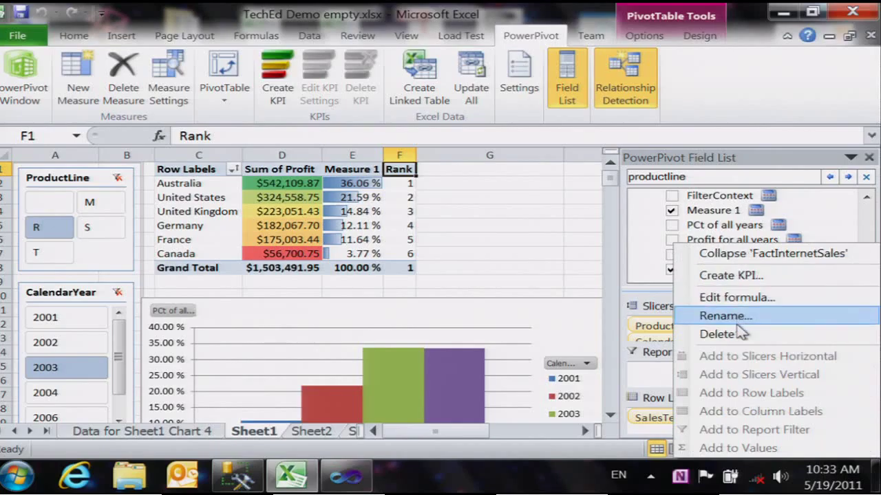
pyautogui.click(673, 294)
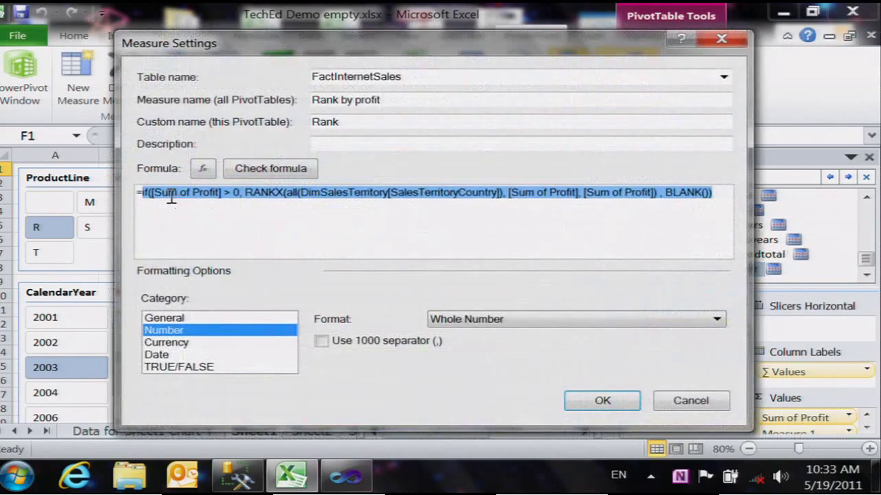
pyautogui.click(150, 192)
pyautogui.write('is')
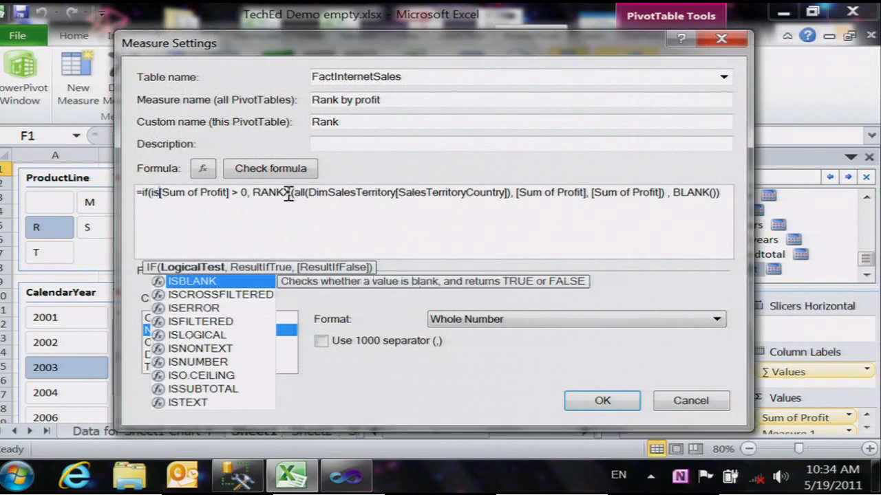
pyautogui.press('Tab')
pyautogui.press('Right')
pyautogui.press('Right')
pyautogui.press('Right')
pyautogui.press('Right')
pyautogui.press('Right')
pyautogui.press('Right')
pyautogui.press('Right')
pyautogui.press('Right')
pyautogui.press('Right')
pyautogui.press('Right')
pyautogui.press('Right')
pyautogui.press('Right')
pyautogui.press('Right')
pyautogui.press('Right')
pyautogui.press('Right')
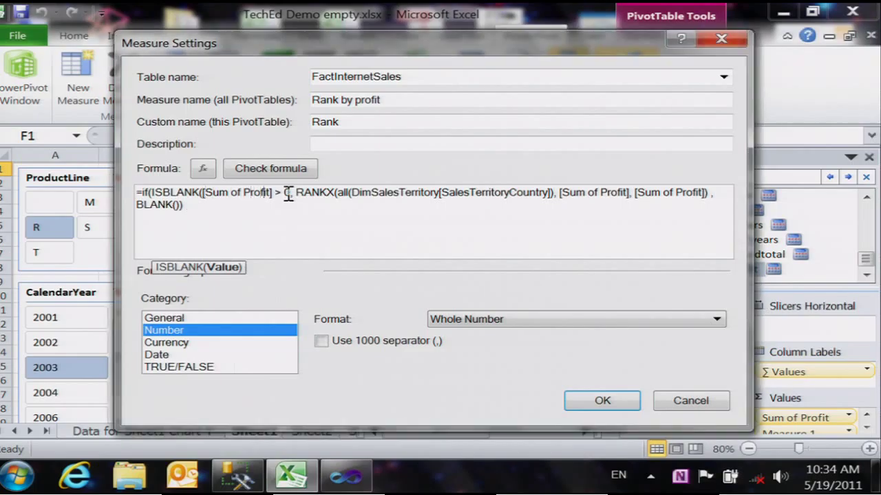
pyautogui.hotkey('shift', 'Right')
pyautogui.hotkey('shift', 'Right')
pyautogui.hotkey('shift', 'Right')
pyautogui.hotkey('shift', 'Right')
pyautogui.write(')')
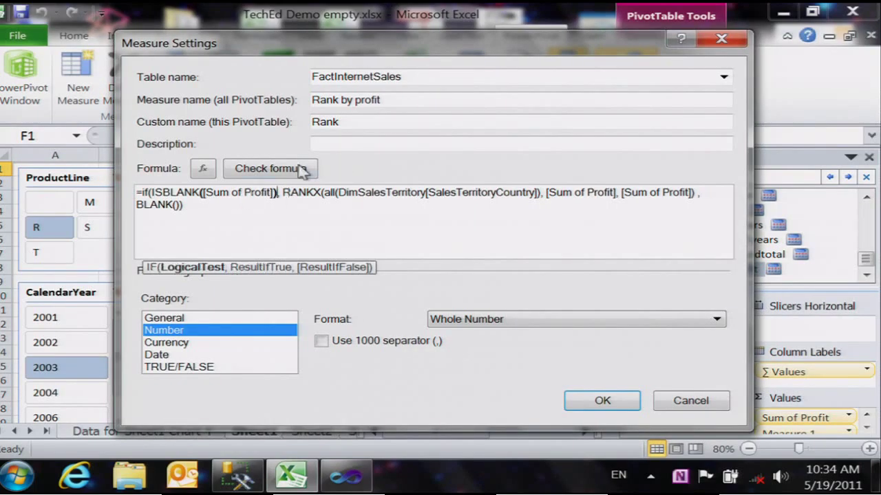
pyautogui.click(298, 173)
pyautogui.click(612, 453)
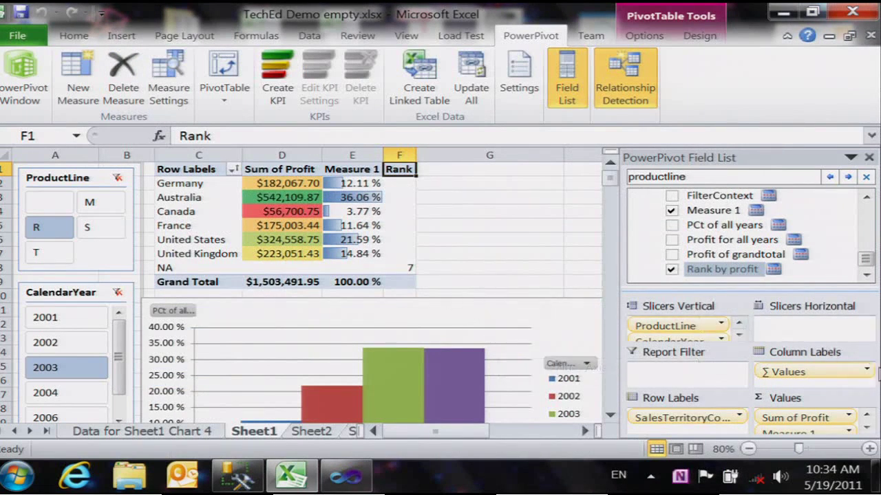
# Edit the Rank by profit formula to insert BLANK() as the IF function's true result, ahead of RANKX
pyautogui.rightClick(721, 269)
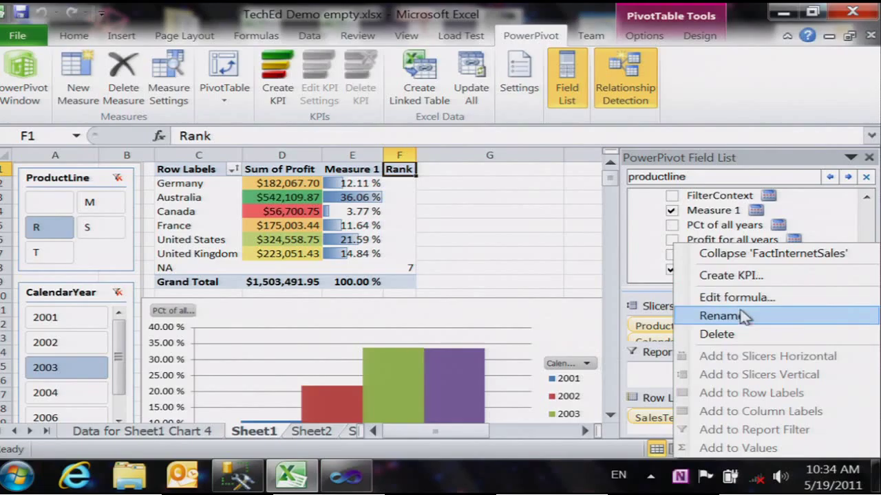
pyautogui.click(740, 302)
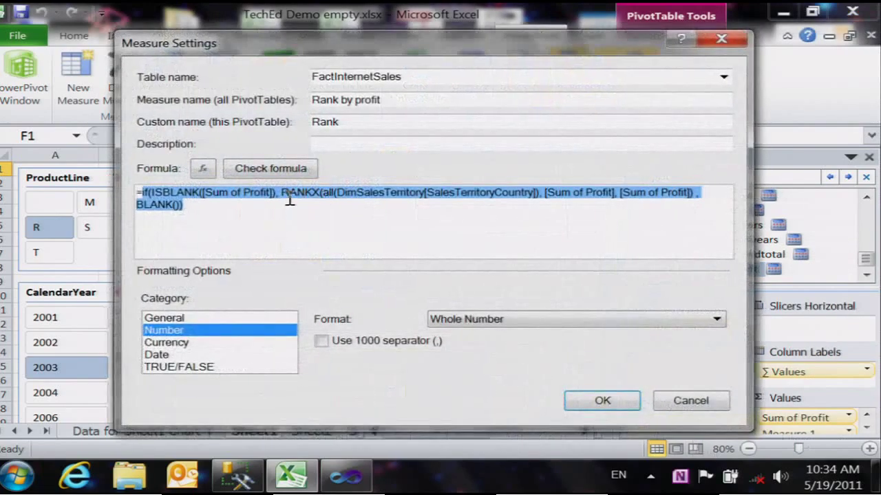
pyautogui.click(320, 193)
pyautogui.write('BLANK()')
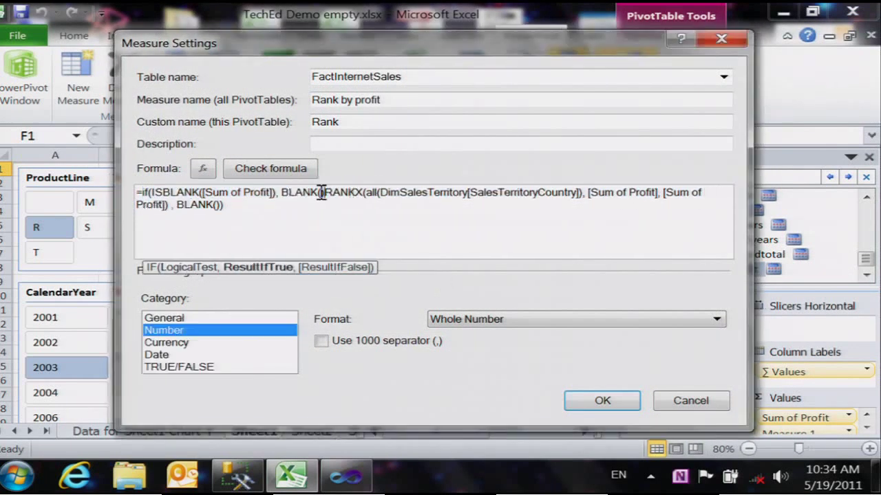
pyautogui.click(321, 193)
pyautogui.write(',')
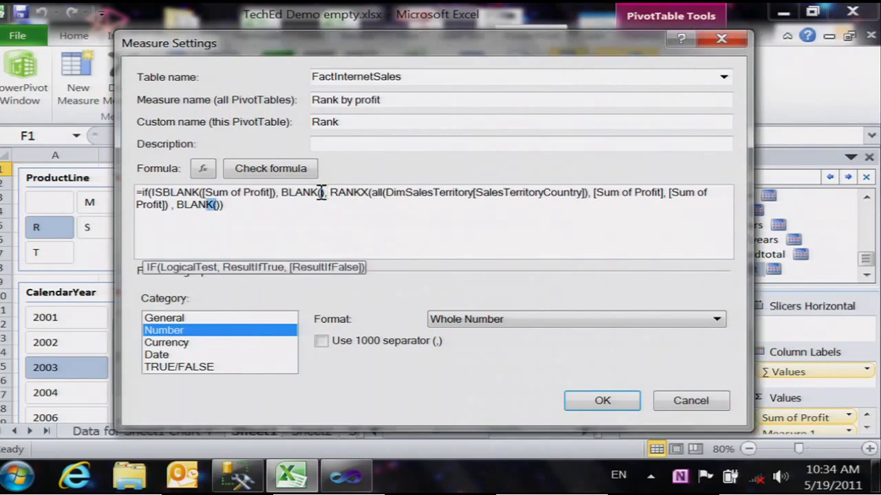
# Remove the trailing BLANK() argument from the Rank by profit formula, check the formula and save the measure
pyautogui.hotkey('shift', 'Left')
pyautogui.hotkey('shift', 'Left')
pyautogui.hotkey('shift', 'Left')
pyautogui.hotkey('shift', 'Left')
pyautogui.hotkey('shift', 'Left')
pyautogui.hotkey('shift', 'Left')
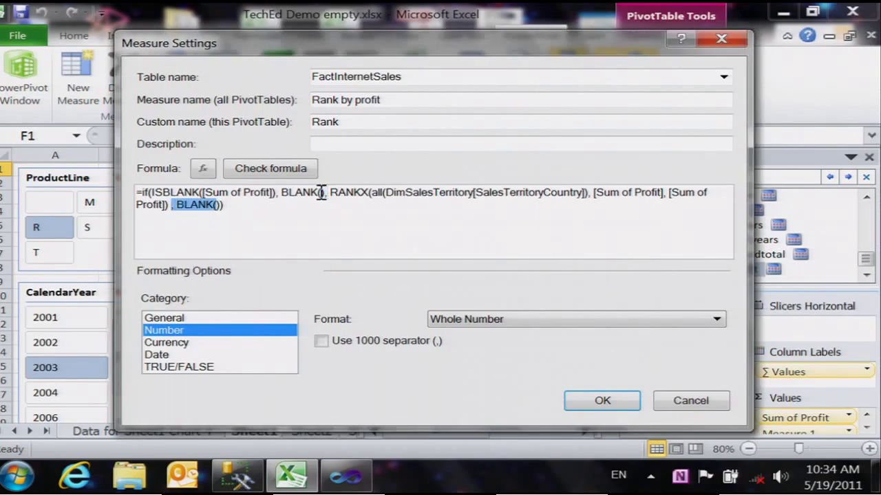
pyautogui.press('Delete')
pyautogui.click(275, 171)
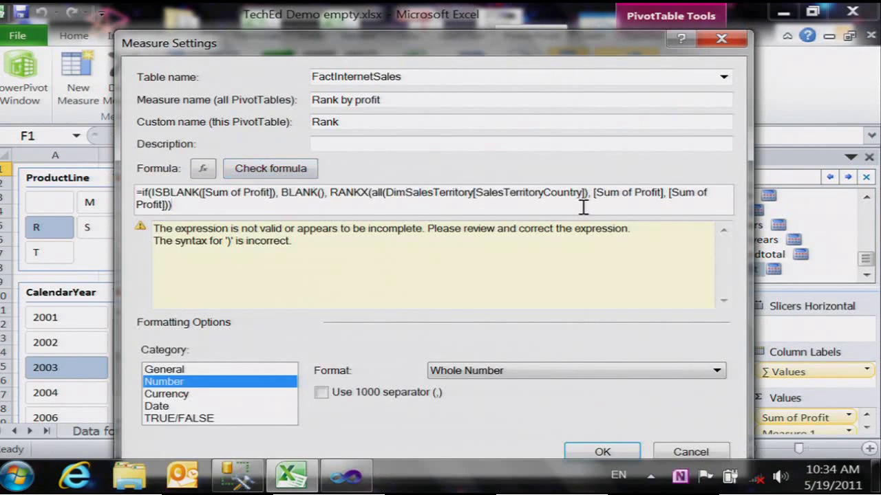
pyautogui.click(285, 174)
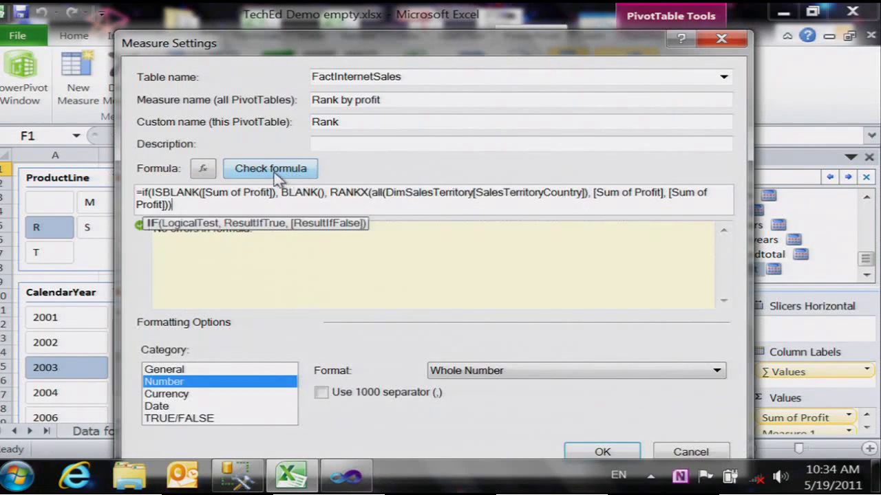
pyautogui.click(602, 452)
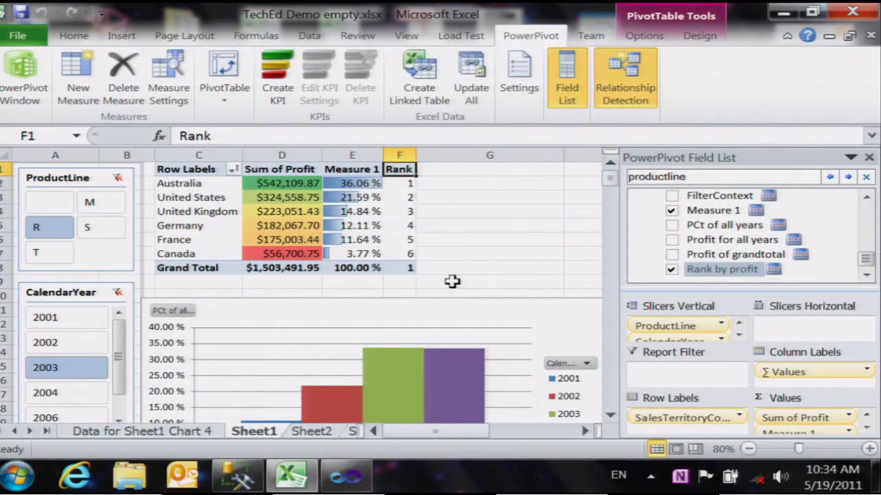
pyautogui.click(866, 428)
pyautogui.click(867, 428)
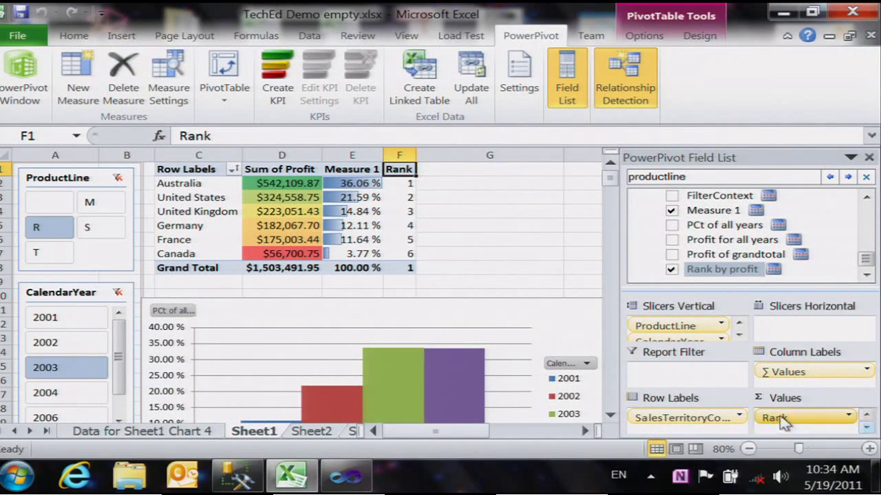
pyautogui.moveTo(782, 424); pyautogui.dragTo(826, 423)
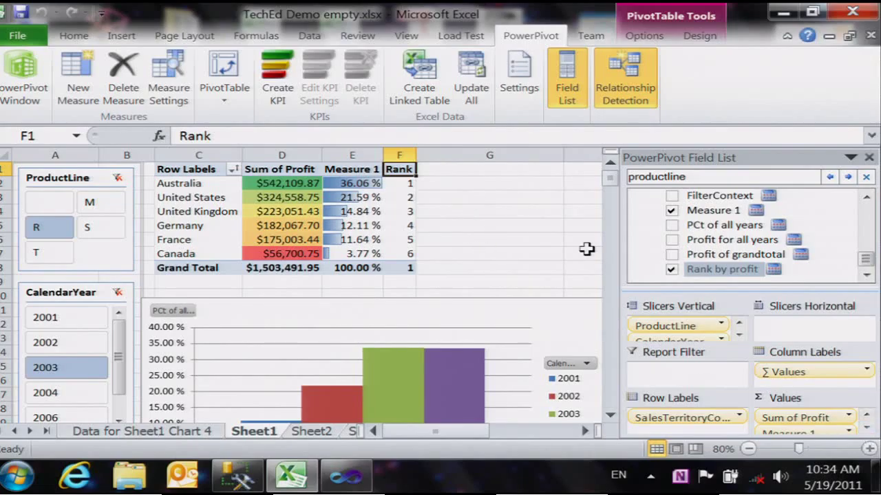
pyautogui.click(866, 427)
pyautogui.click(867, 428)
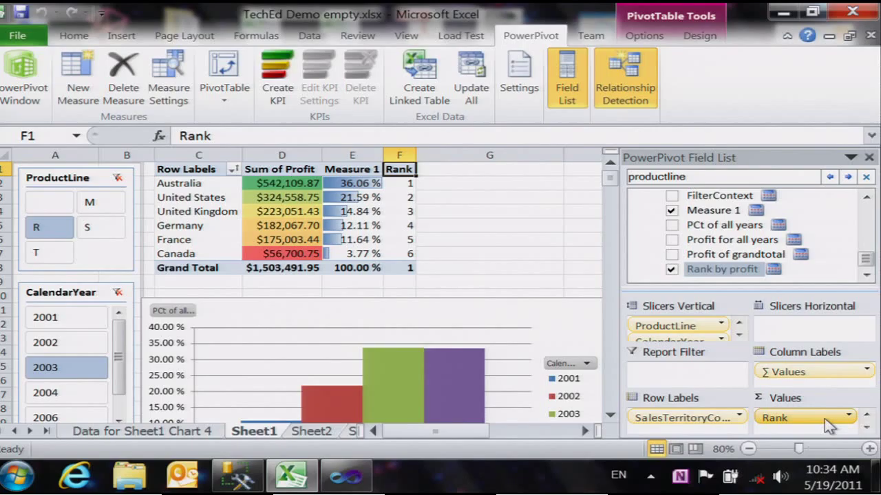
pyautogui.click(867, 416)
pyautogui.click(866, 416)
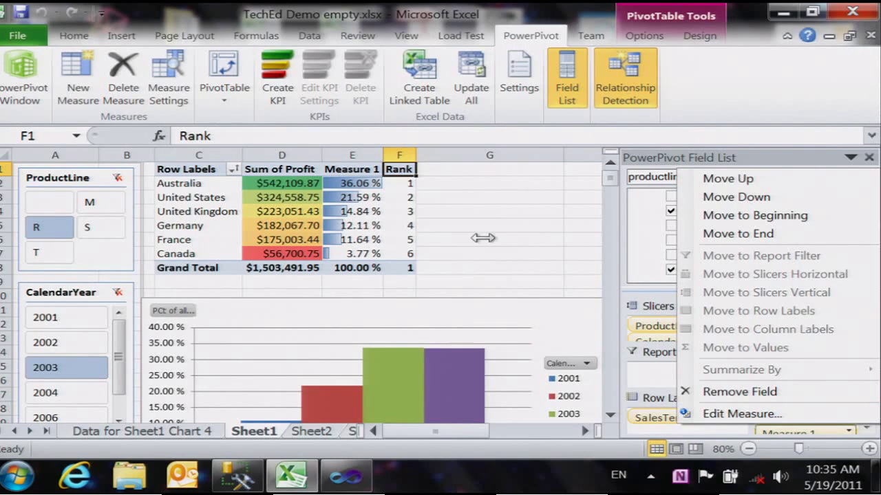
pyautogui.click(409, 197)
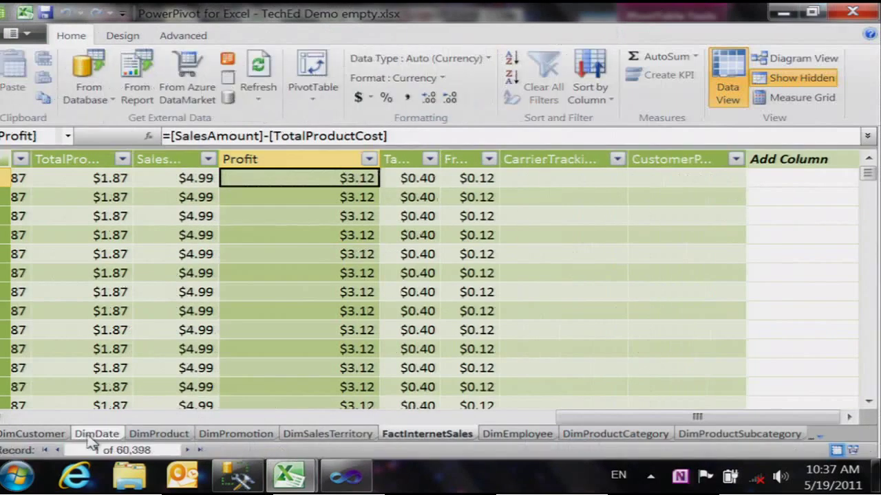
# Examine the DimDate table and the order date key column of FactInternetSales in the PowerPivot window
pyautogui.click(88, 435)
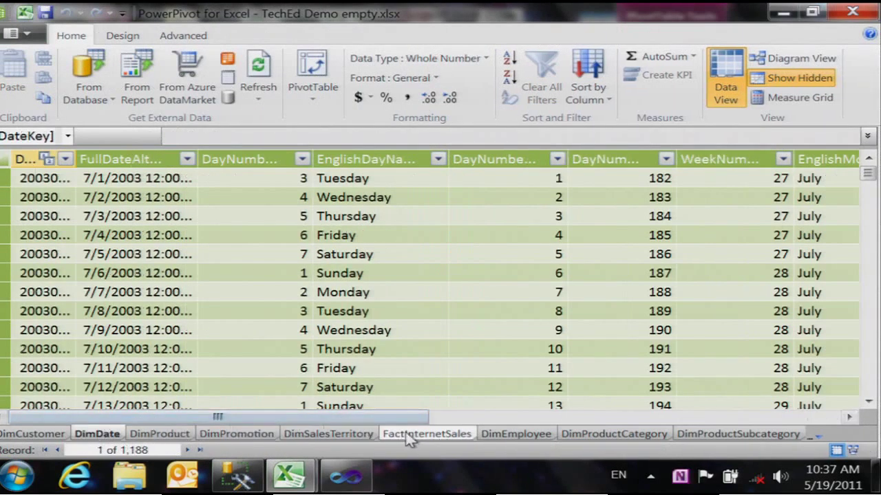
pyautogui.click(409, 436)
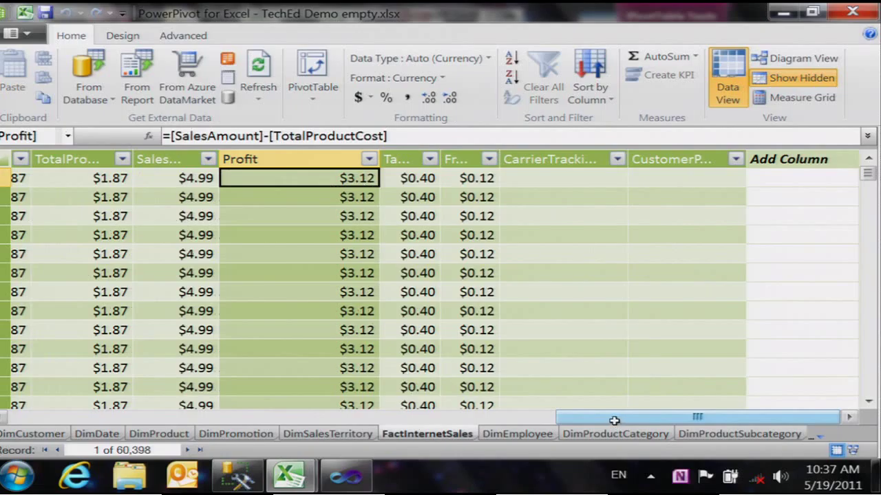
pyautogui.moveTo(617, 414); pyautogui.dragTo(41, 415)
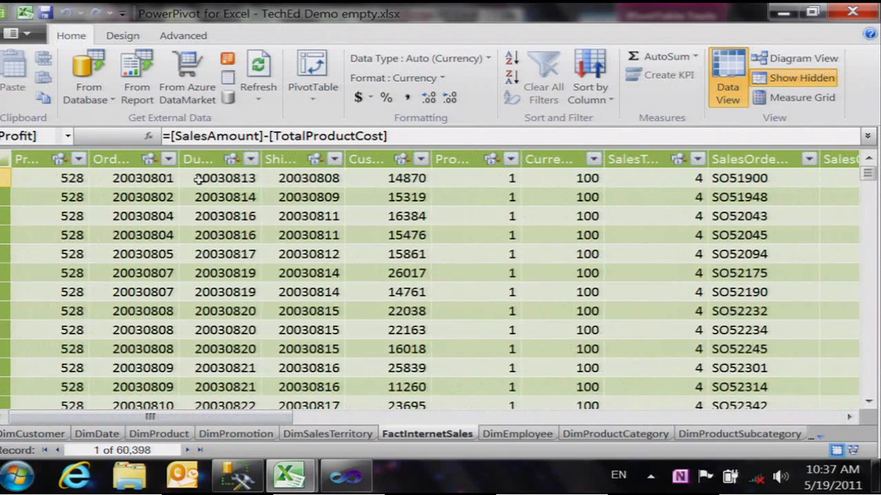
pyautogui.rightClick(115, 161)
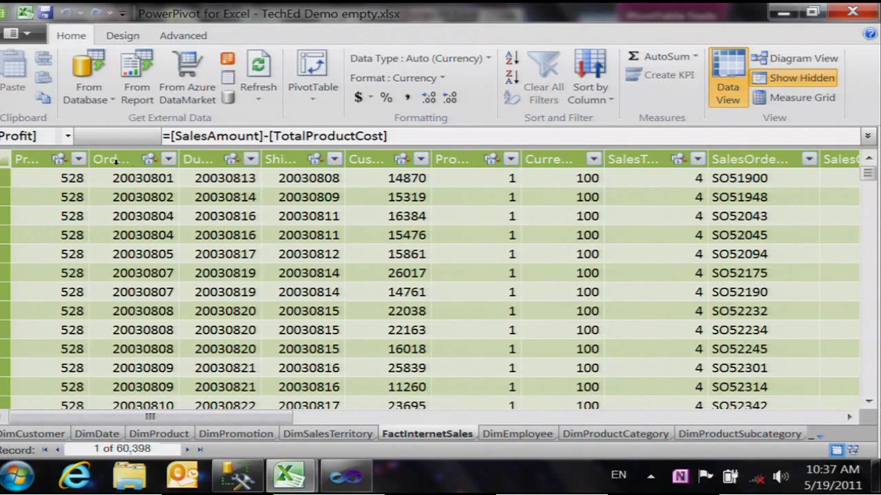
pyautogui.click(138, 187)
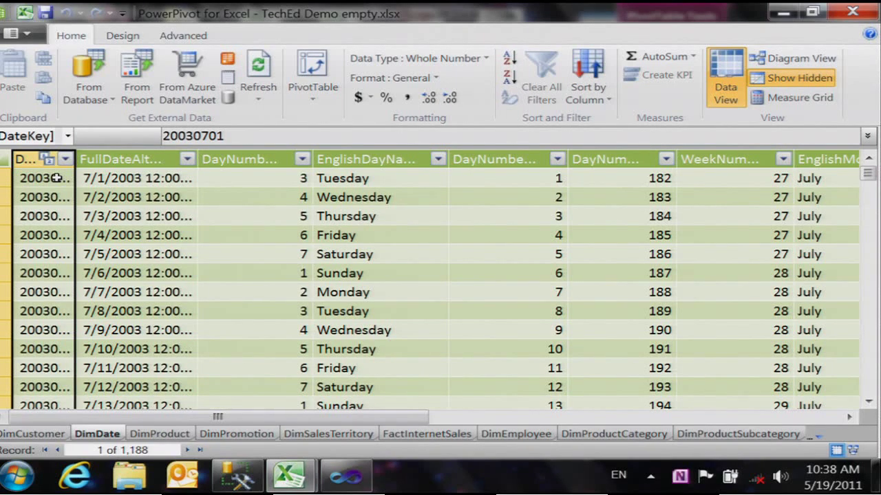
# Confirm FullDateAlternateKey as the unique date column in the date table settings of DimDate
pyautogui.click(133, 39)
pyautogui.click(510, 87)
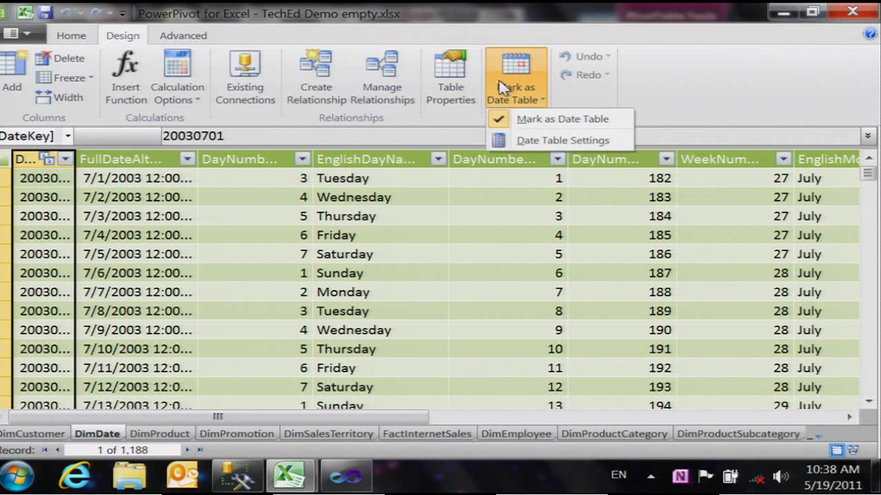
pyautogui.click(537, 141)
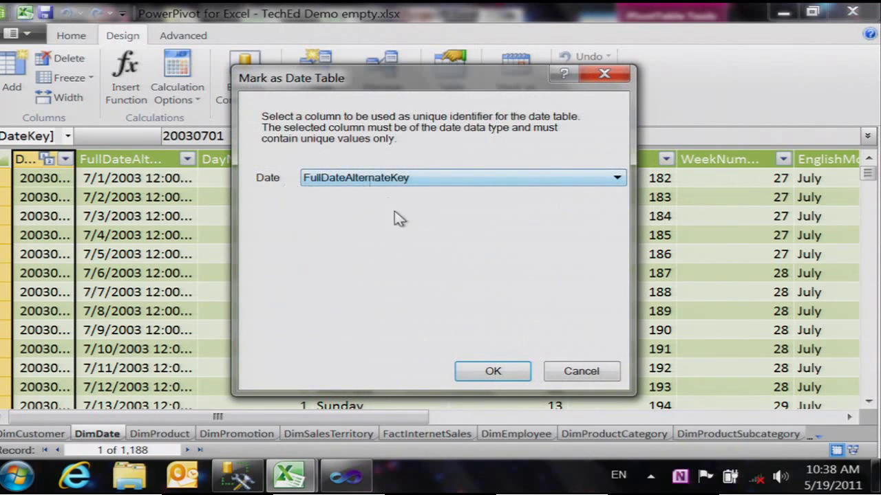
pyautogui.click(497, 370)
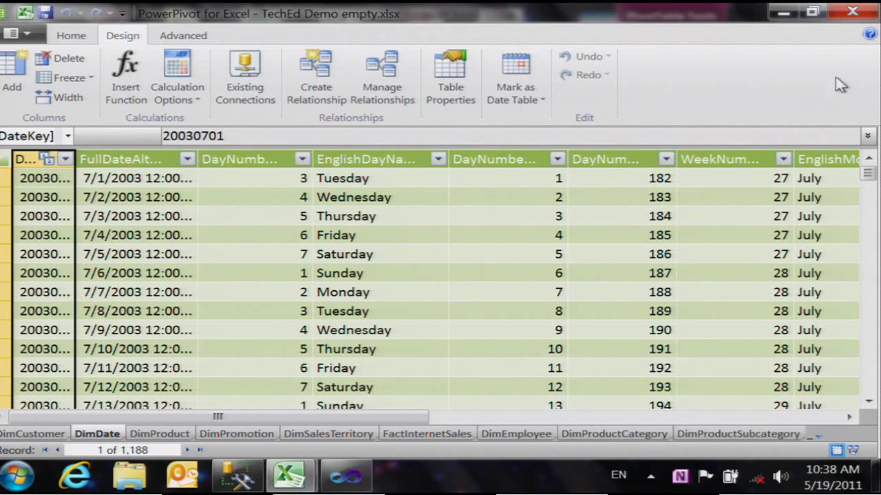
# Return to the Excel workbook and create a FactInternetSales measure named PRofit last year, formatted as Currency with $ and 2 decimal places
pyautogui.click(783, 13)
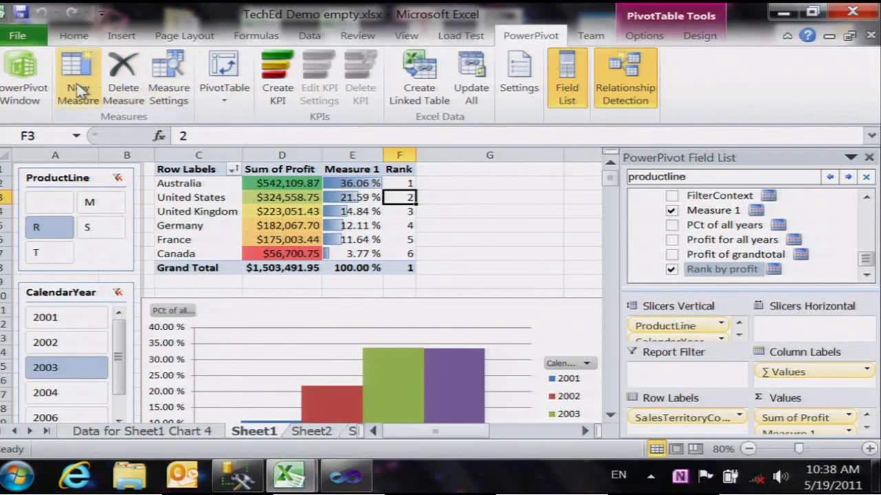
pyautogui.click(98, 90)
pyautogui.moveTo(365, 100); pyautogui.dragTo(202, 111)
pyautogui.write('PRofi')
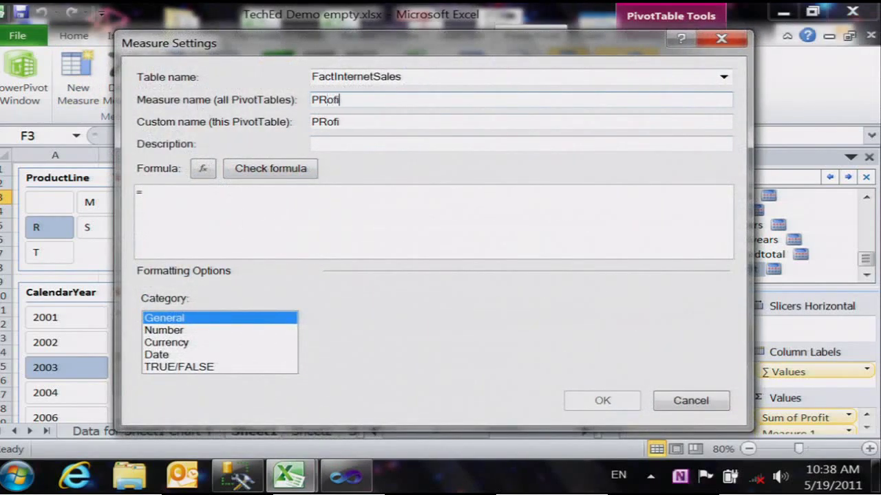
pyautogui.write('t last year')
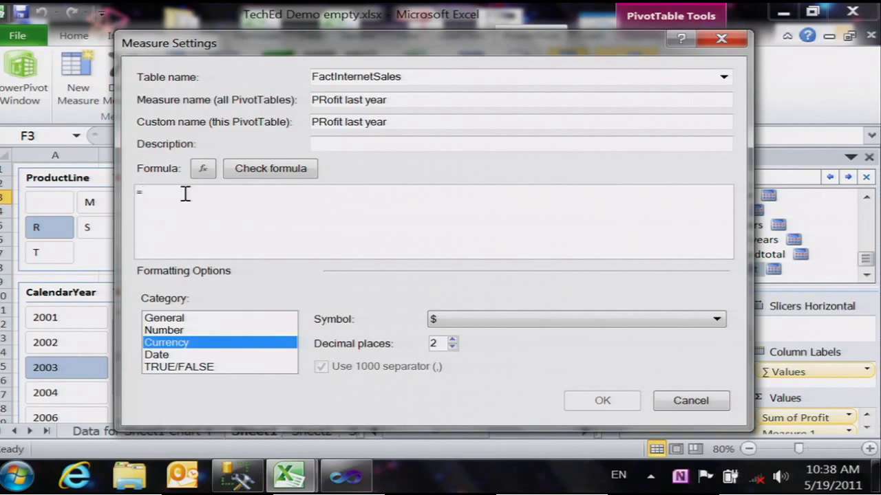
# Begin the PRofit last year formula with CALCULATE and [Sum of Profit] as its expression
pyautogui.write('cal')
pyautogui.press('Tab')
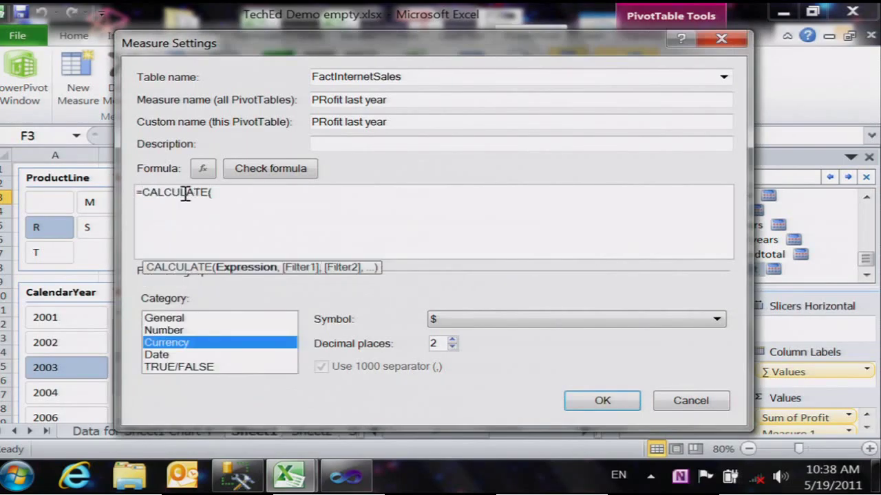
pyautogui.write('[s')
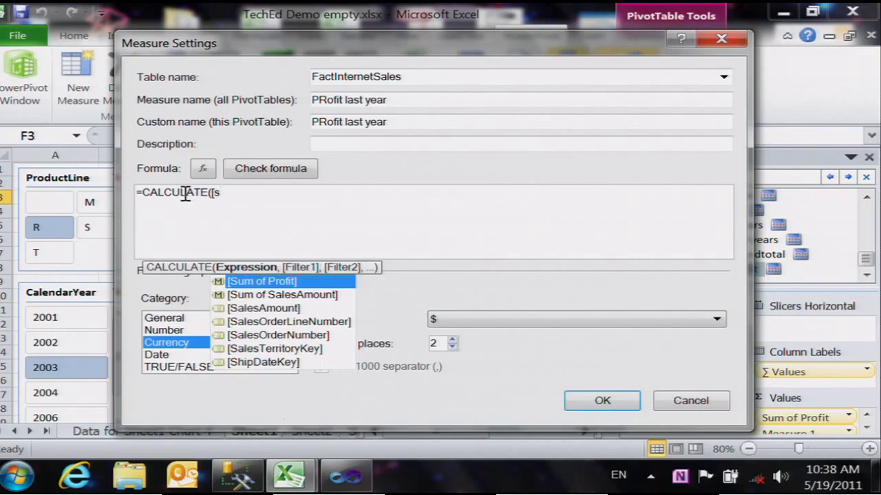
pyautogui.press('Tab')
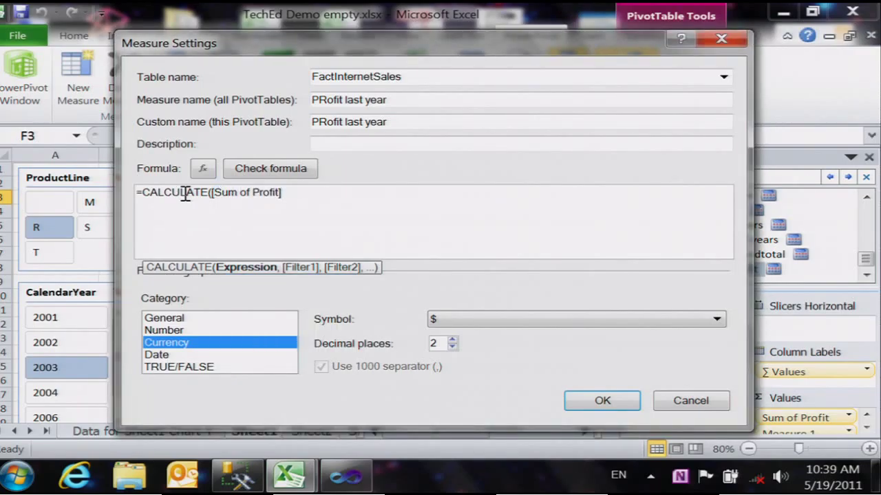
pyautogui.write(', ')
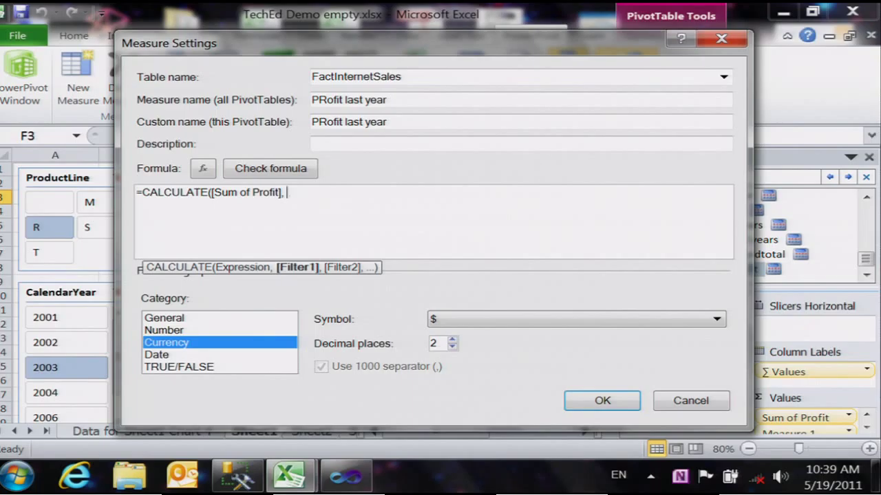
# Examine the TOTALMTD, TOTALQTD and TOTALYTD functions suggested for the CALCULATE filter argument
pyautogui.write('T')
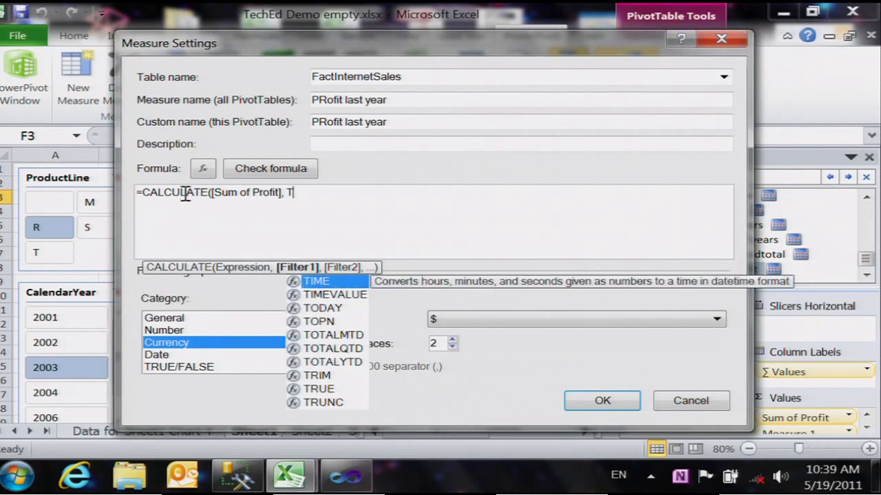
pyautogui.press('Down')
pyautogui.press('Down')
pyautogui.press('Down')
pyautogui.press('Down')
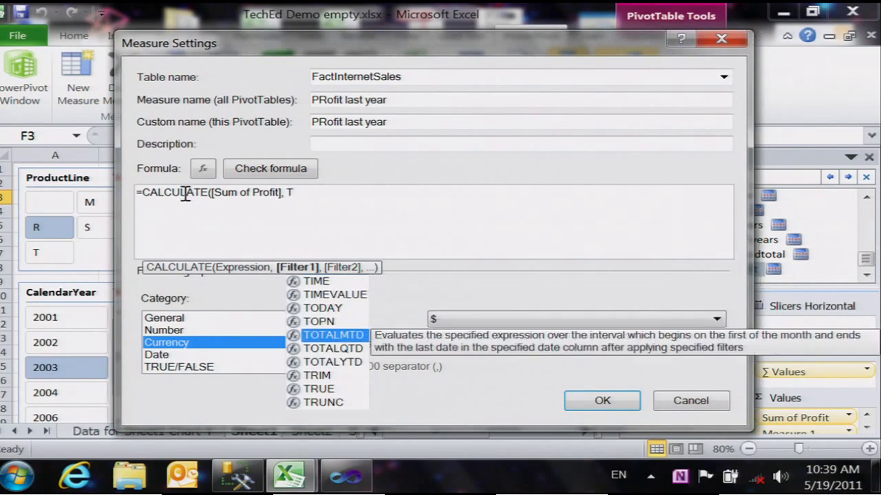
pyautogui.press('Down')
pyautogui.press('Down')
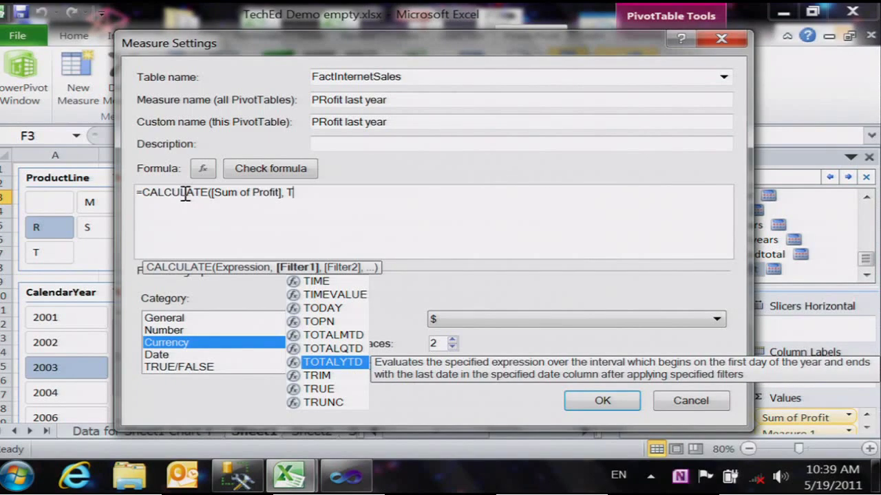
pyautogui.press('BackSpace')
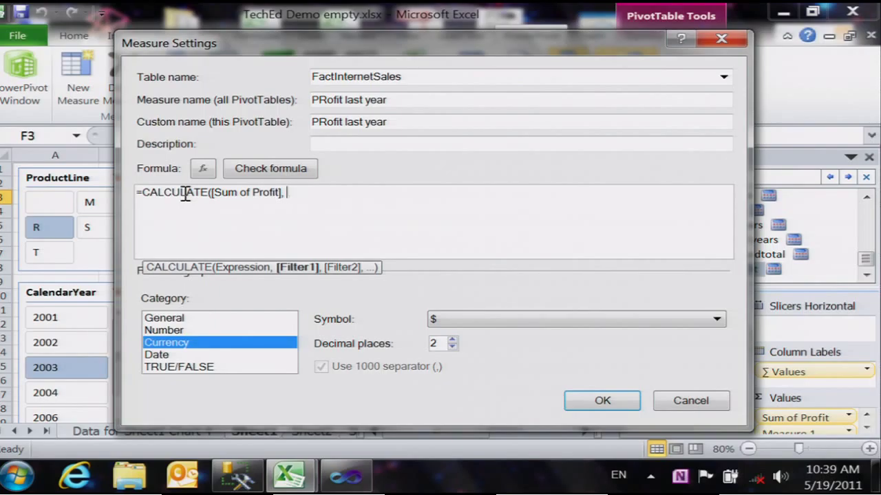
# Add the PREVIOUSYEAR function as the filter argument of the CALCULATE formula
pyautogui.write('Pre')
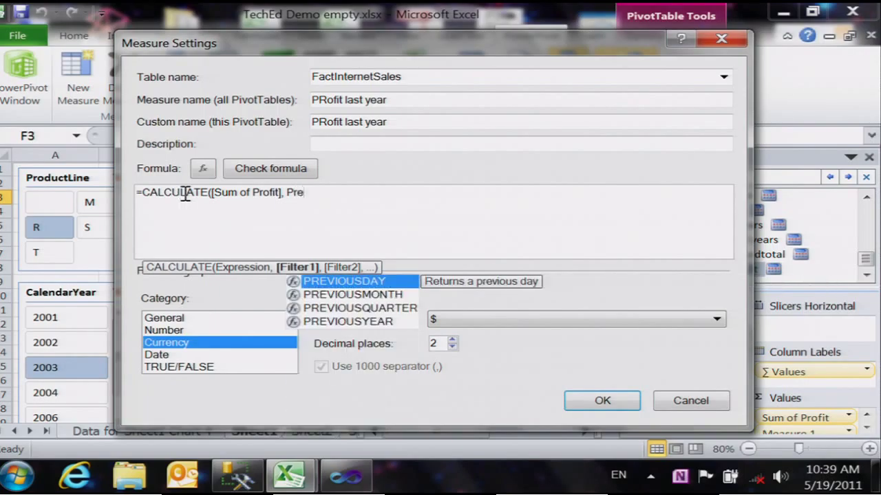
pyautogui.press('Down')
pyautogui.press('Down')
pyautogui.press('Down')
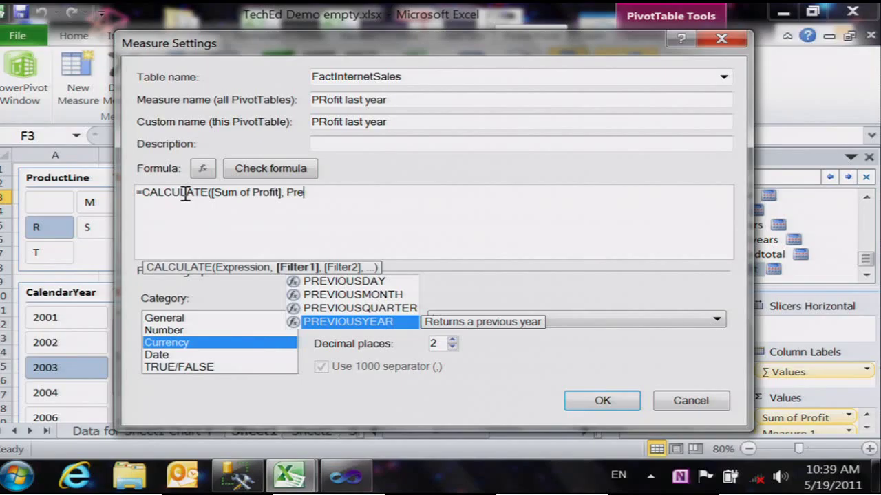
pyautogui.press('Tab')
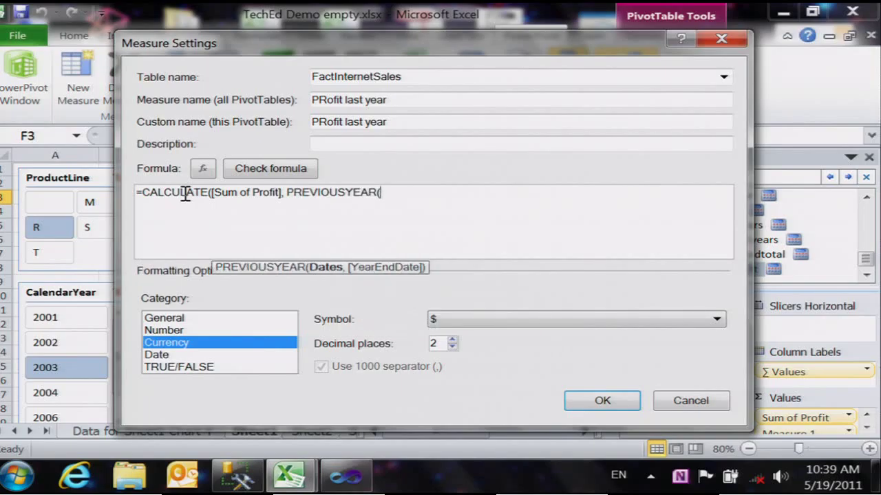
# Complete PREVIOUSYEAR with DimDate[FullDateAlternateKey], check the formula and add the PRofit last year measure to the PivotTable
pyautogui.write('dimda')
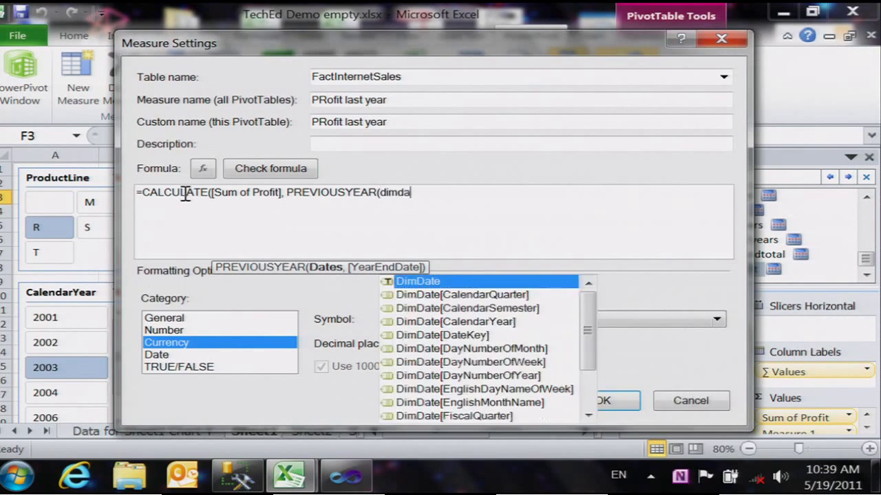
pyautogui.press('Tab')
pyautogui.write('[f')
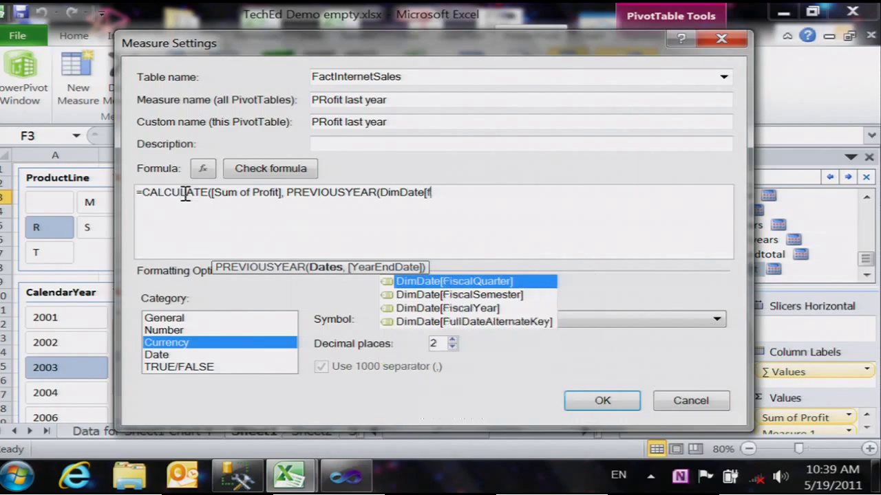
pyautogui.press('Down')
pyautogui.press('Down')
pyautogui.press('Down')
pyautogui.press('Tab')
pyautogui.write('))')
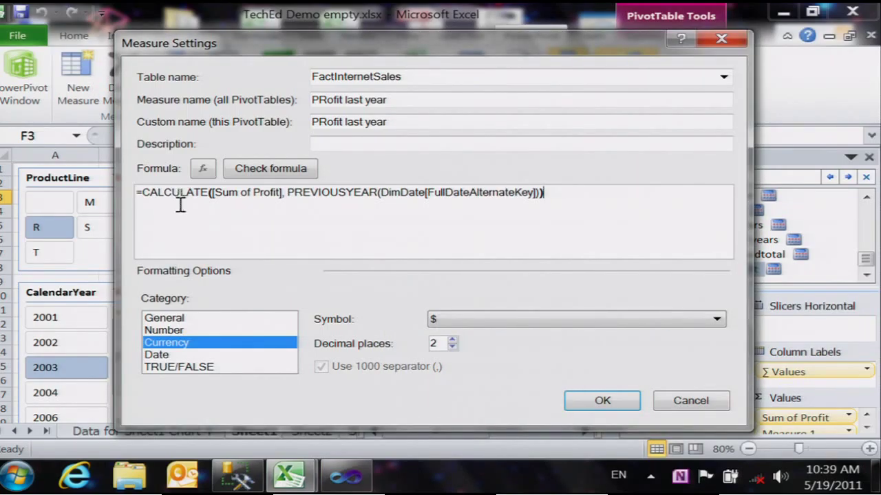
pyautogui.click(274, 172)
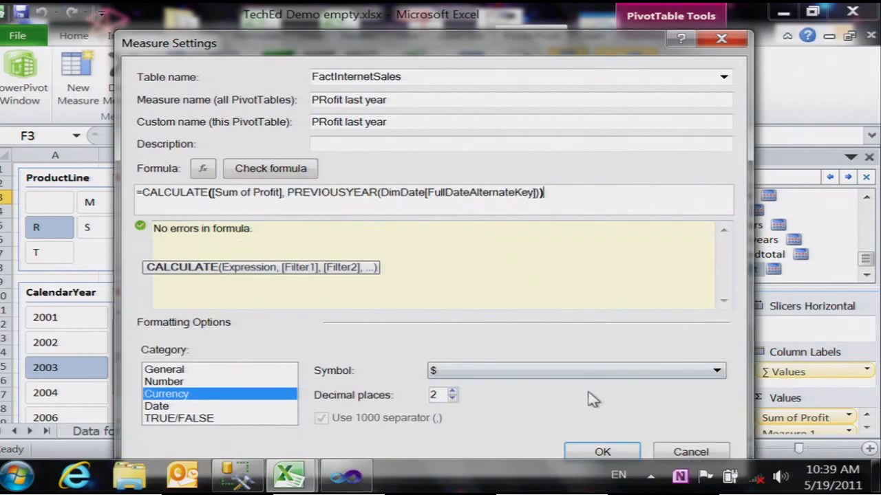
pyautogui.click(604, 452)
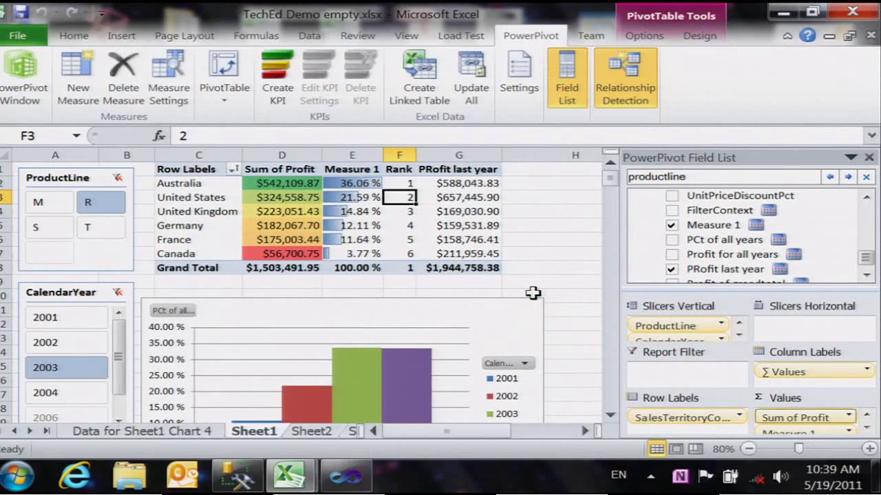
# Compare last year's profit for 2003 with the 2002 profit by switching the CalendarYear slicer to 2002 and back to 2003
pyautogui.click(448, 183)
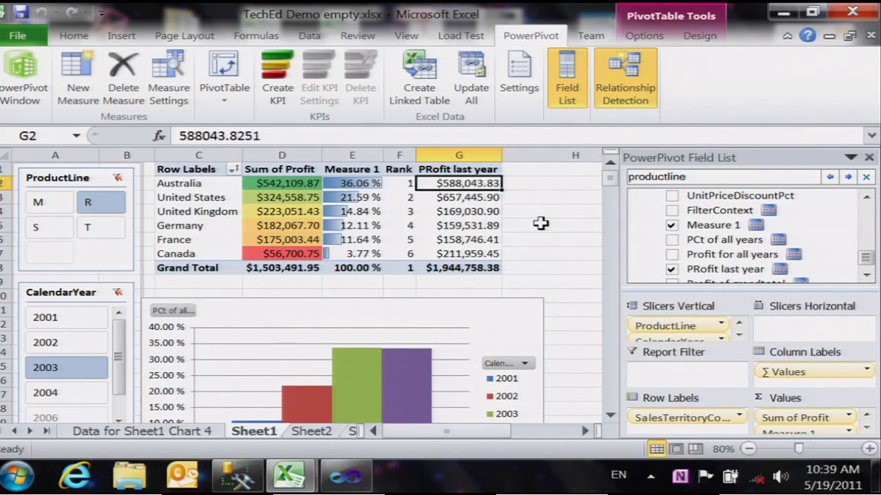
pyautogui.click(45, 343)
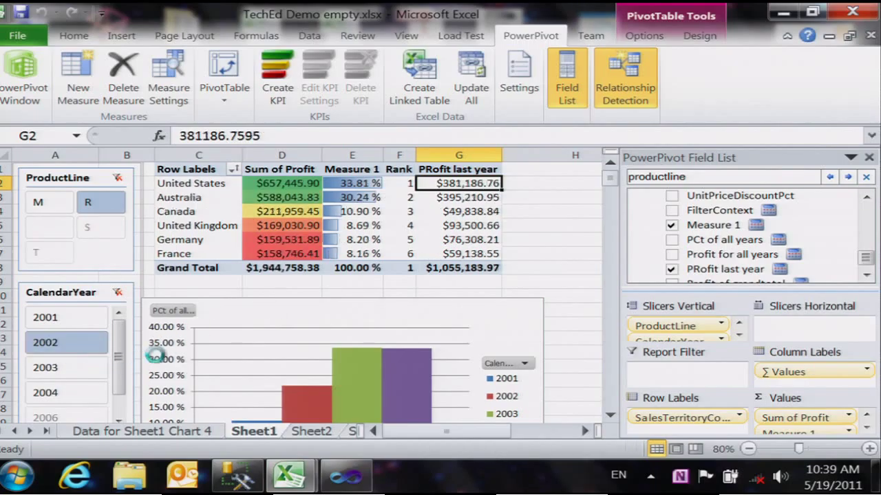
pyautogui.click(281, 197)
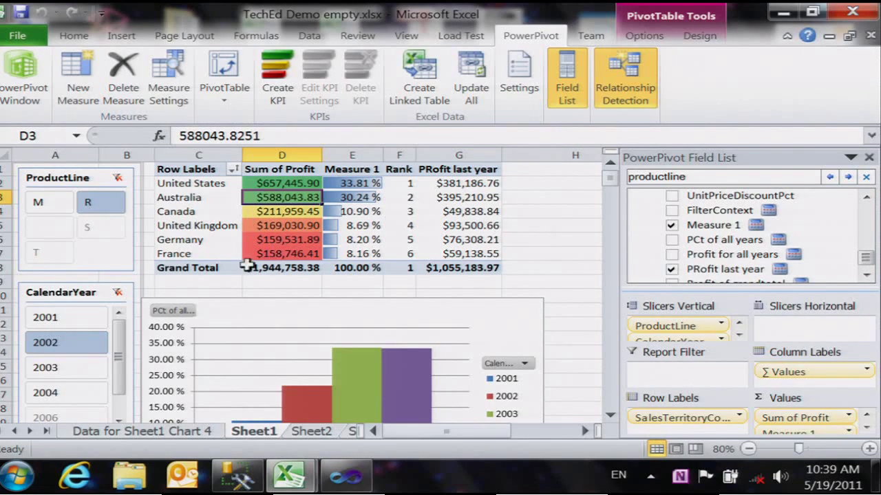
pyautogui.click(46, 367)
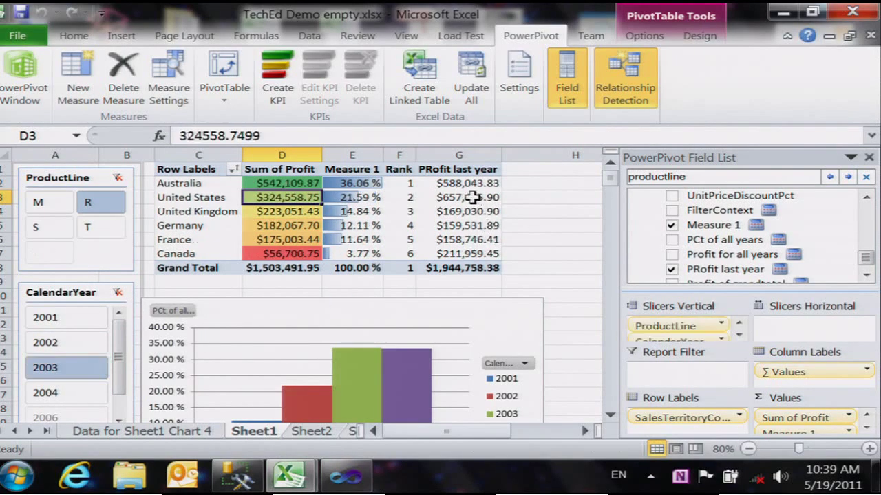
pyautogui.moveTo(472, 198)
pyautogui.moveTo(465, 228)
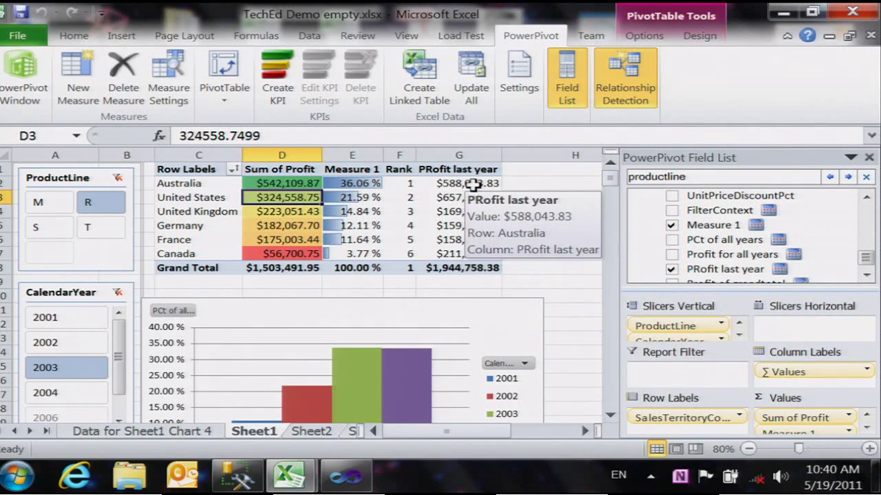
# Start a new FactInternetSales measure with the formula =[Sum of Profit] / [PRofit last year] - 1
pyautogui.click(79, 89)
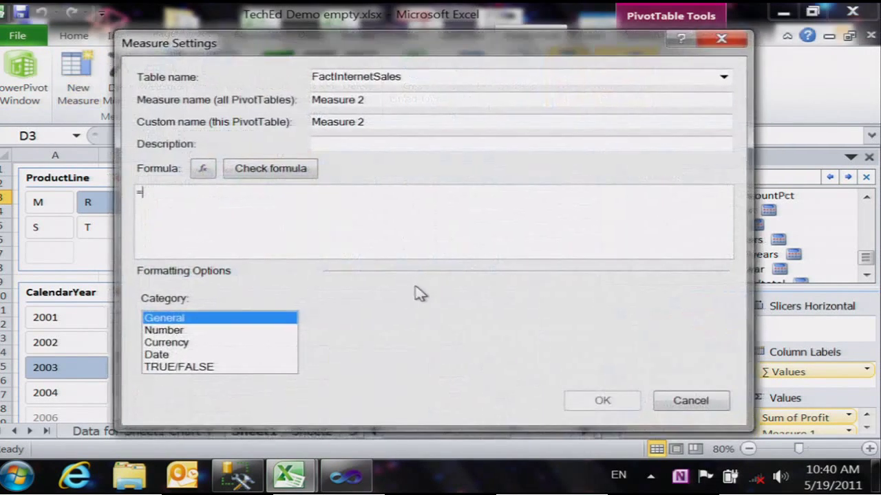
pyautogui.write('[')
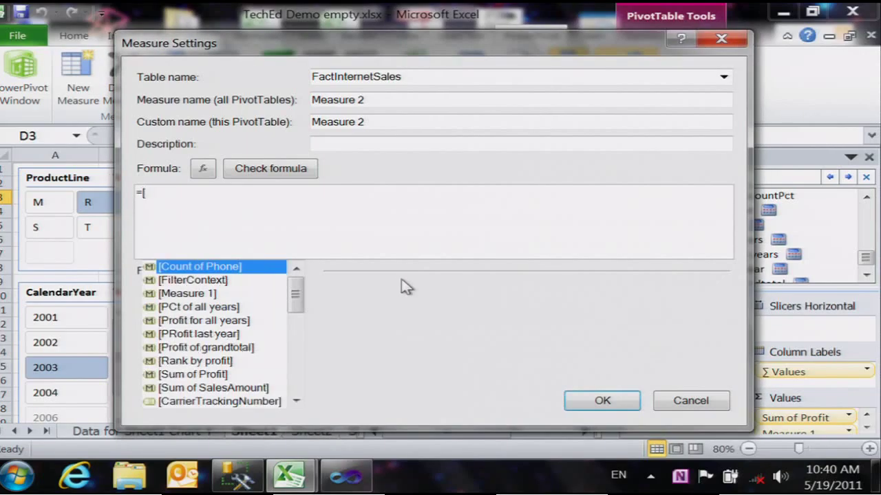
pyautogui.write('s')
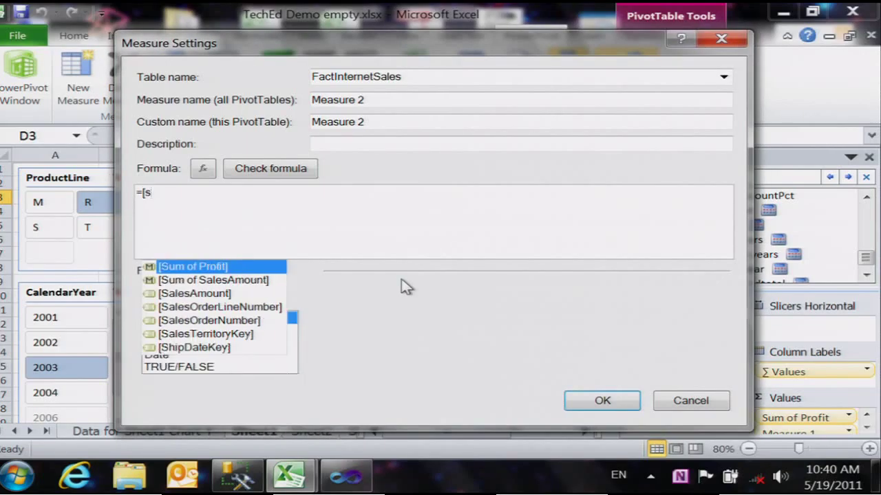
pyautogui.press('Tab')
pyautogui.write('/ [')
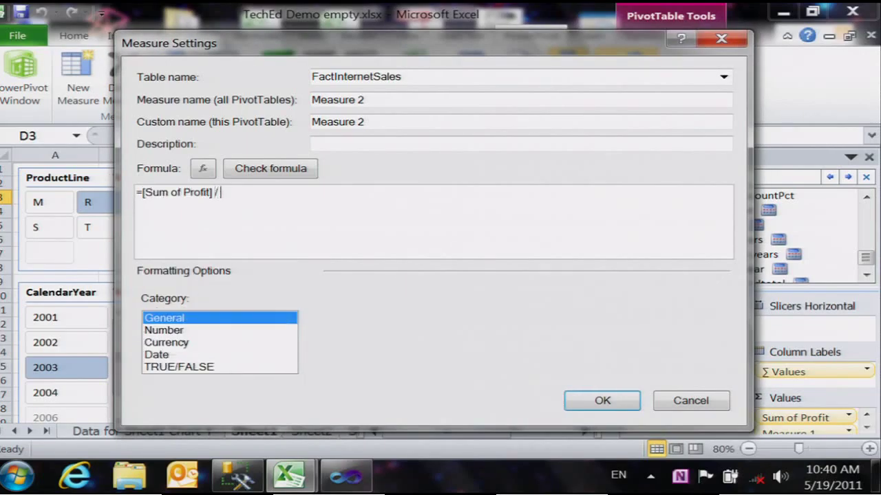
pyautogui.press('Down')
pyautogui.press('Down')
pyautogui.press('Down')
pyautogui.press('Down')
pyautogui.press('Down')
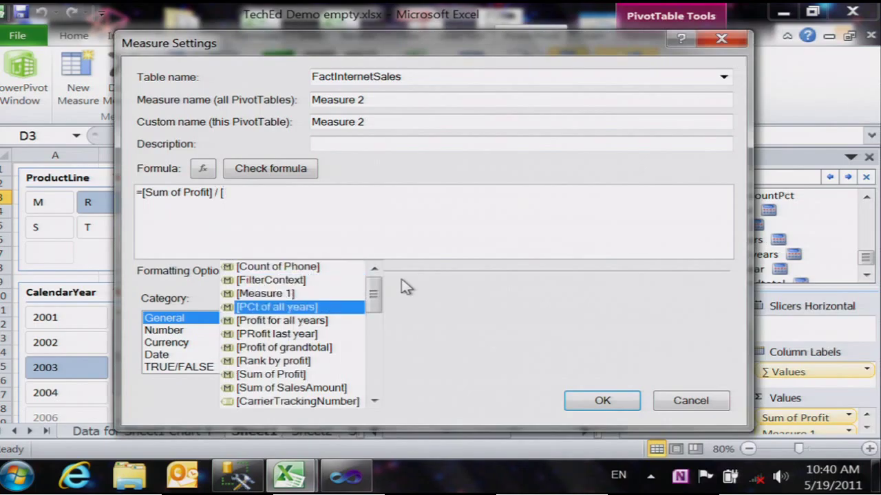
pyautogui.press('Tab')
pyautogui.write('- 1')
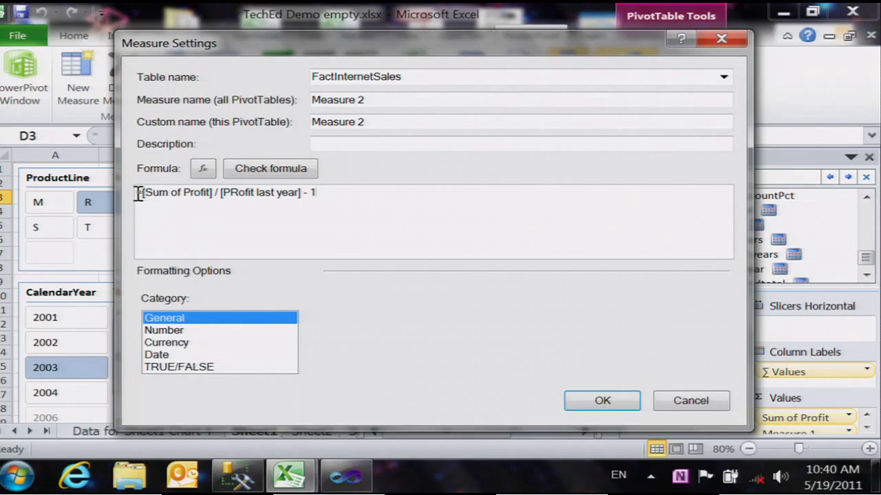
# Insert an IF function with an ISBLANK test before the profit ratio in the formula
pyautogui.press('Home')
pyautogui.press('Right')
pyautogui.write('if(')
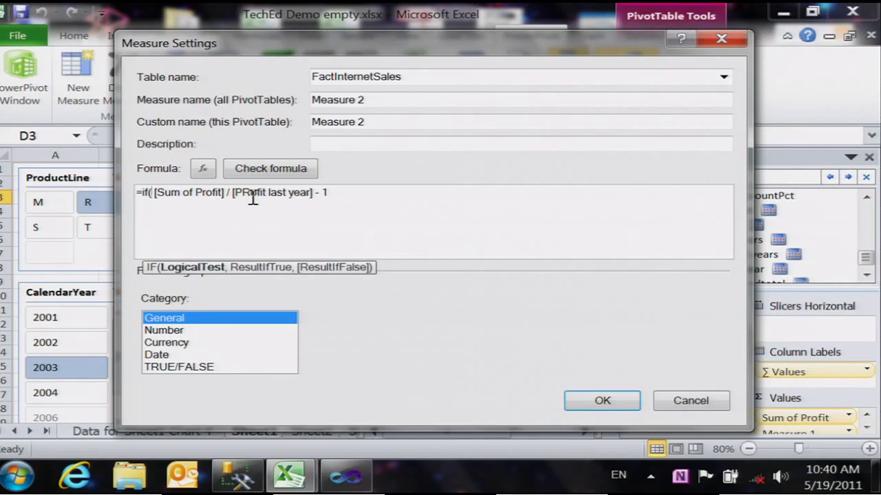
pyautogui.write('is')
pyautogui.press('Tab')
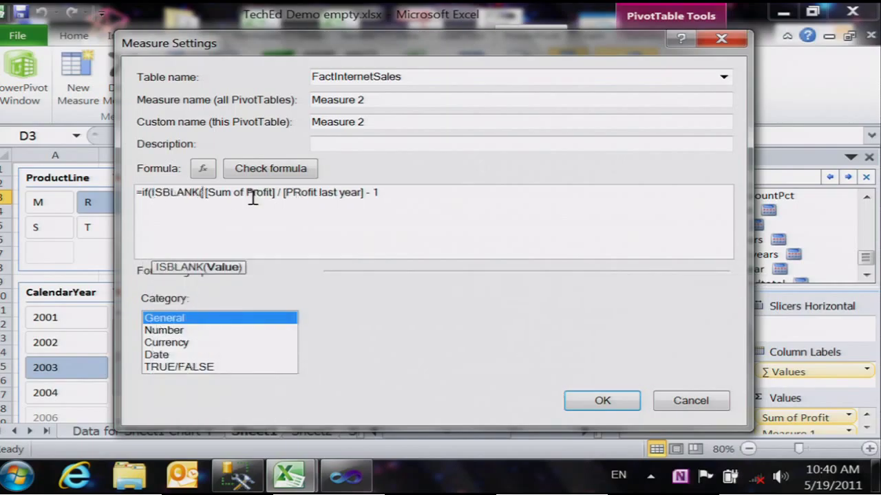
pyautogui.write('dims')
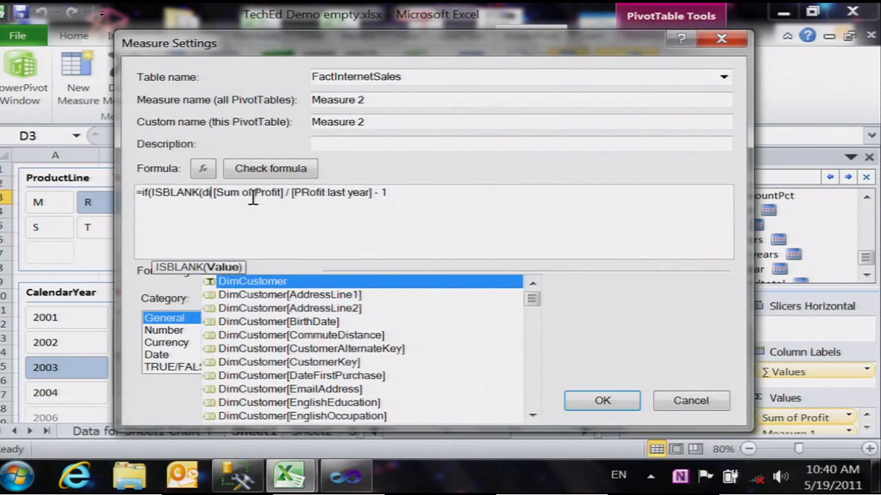
pyautogui.press('Tab')
pyautogui.press('BackSpace')
pyautogui.press('BackSpace')
pyautogui.press('BackSpace')
pyautogui.press('BackSpace')
pyautogui.press('BackSpace')
pyautogui.press('BackSpace')
pyautogui.press('BackSpace')
pyautogui.press('BackSpace')
pyautogui.press('BackSpace')
pyautogui.press('BackSpace')
pyautogui.press('BackSpace')
pyautogui.press('BackSpace')
pyautogui.press('BackSpace')
pyautogui.press('BackSpace')
pyautogui.press('BackSpace')
pyautogui.press('BackSpace')
pyautogui.press('BackSpace')
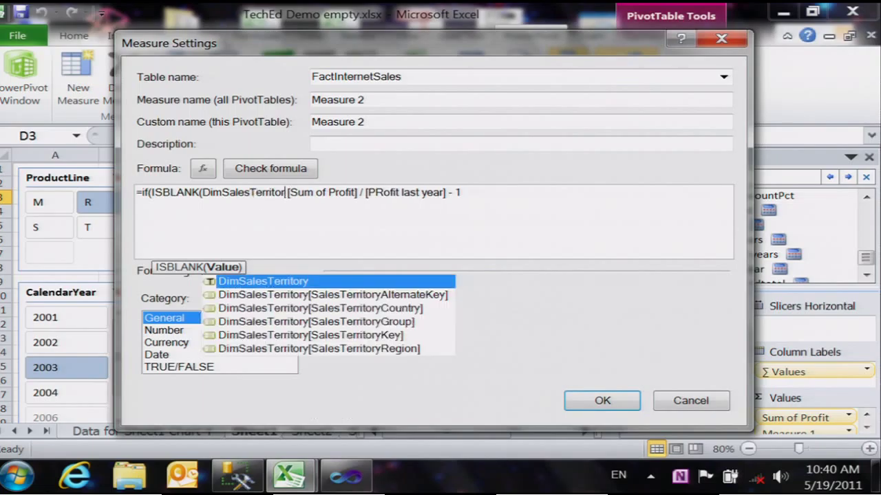
# Test [Sum of Profit] in ISBLANK, return BLANK() if true, and close the IF around the profit ratio as the false result
pyautogui.write('[s')
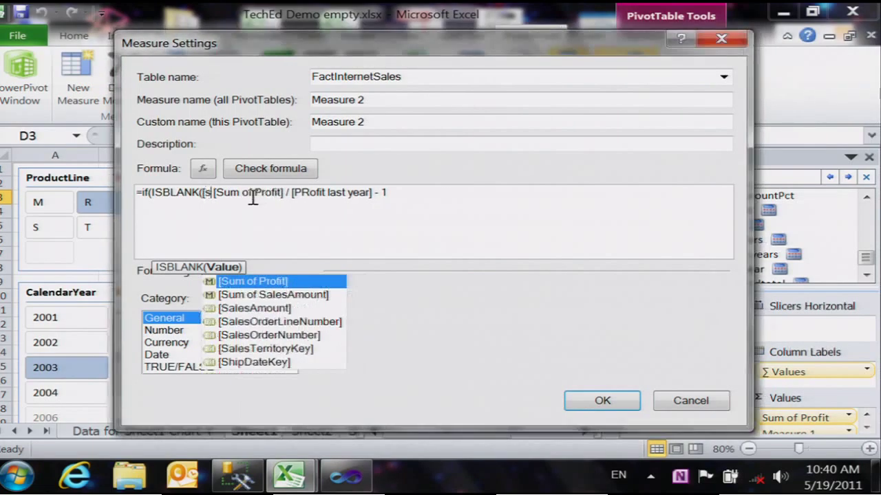
pyautogui.press('Tab')
pyautogui.write('), BLANK()')
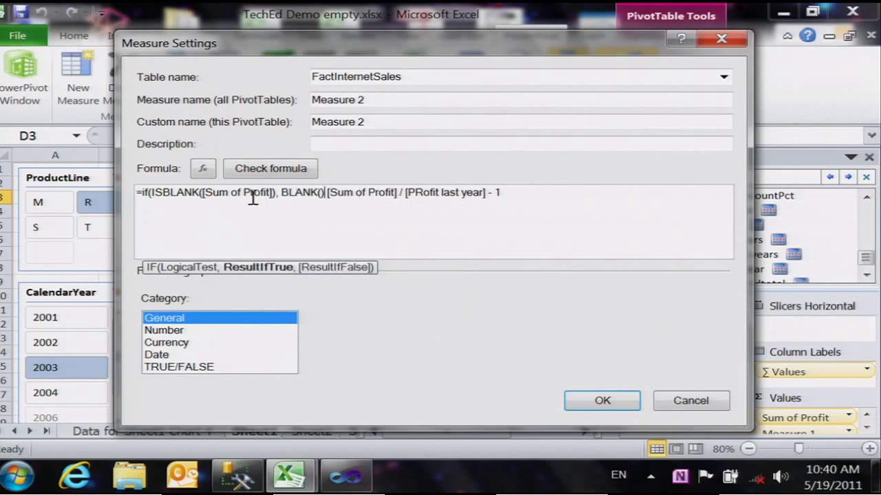
pyautogui.write(',')
pyautogui.click(537, 193)
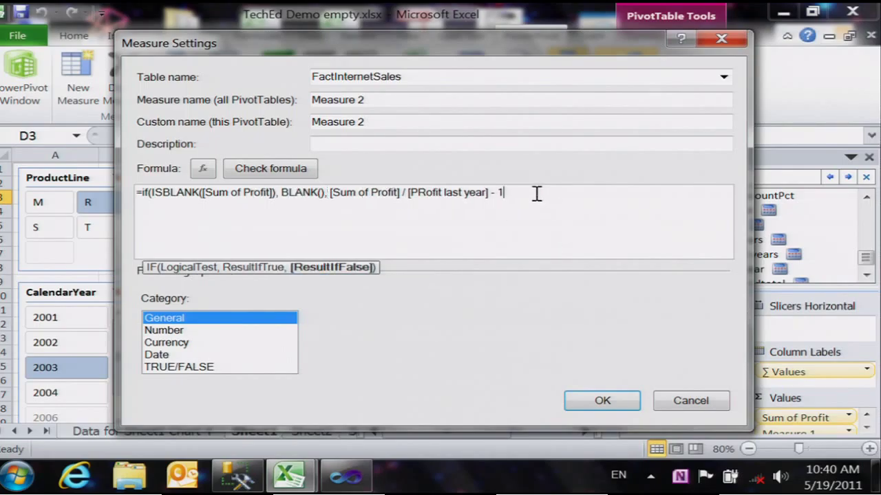
pyautogui.write(')')
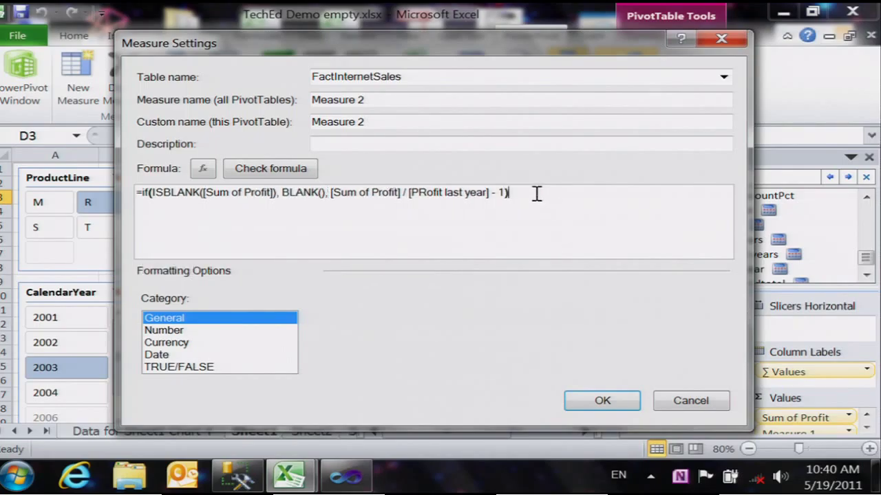
# Format the new measure as a Number in Percentage format and name it Profit gain over last year
pyautogui.click(182, 331)
pyautogui.click(475, 319)
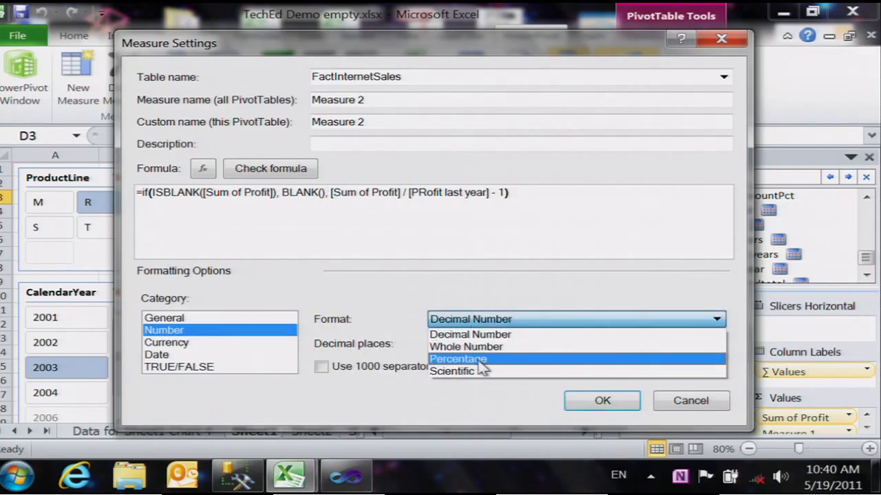
pyautogui.click(481, 360)
pyautogui.click(372, 101)
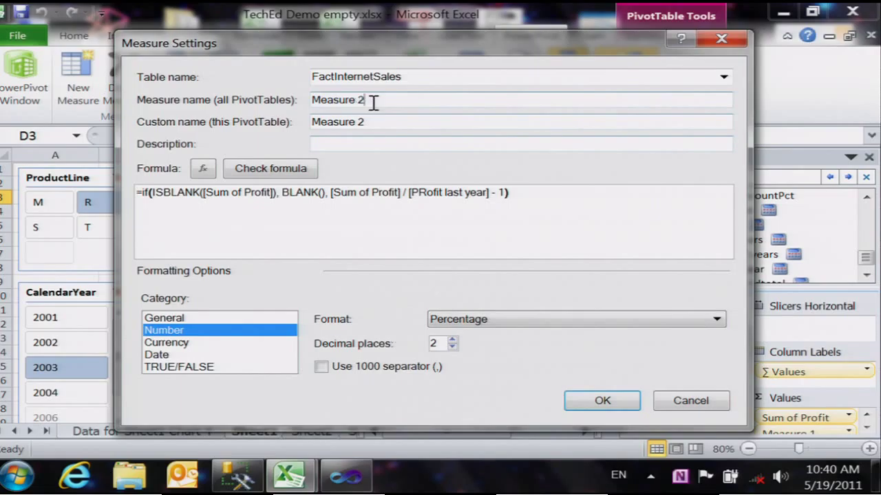
pyautogui.moveTo(372, 101); pyautogui.dragTo(155, 100)
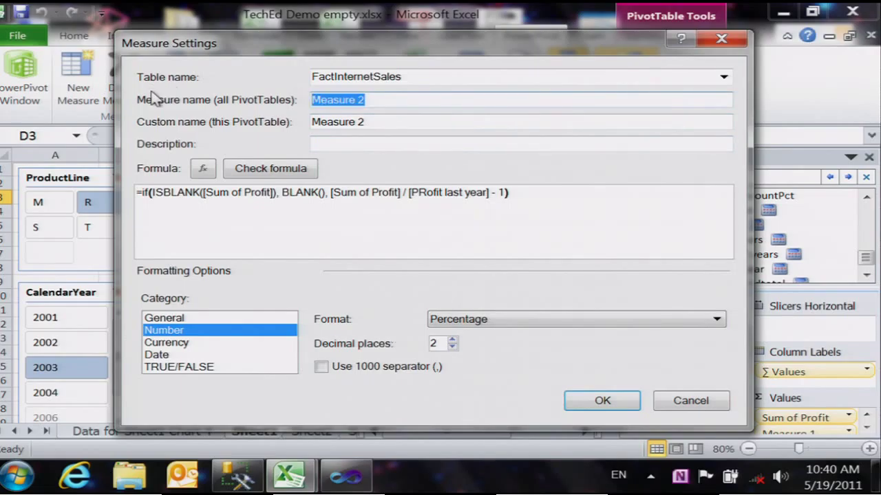
pyautogui.write('Profit gai')
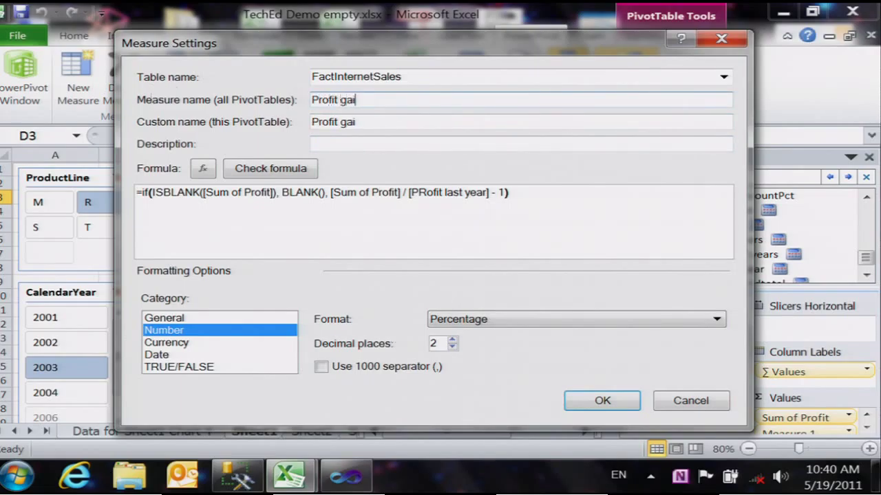
pyautogui.write('n over last year')
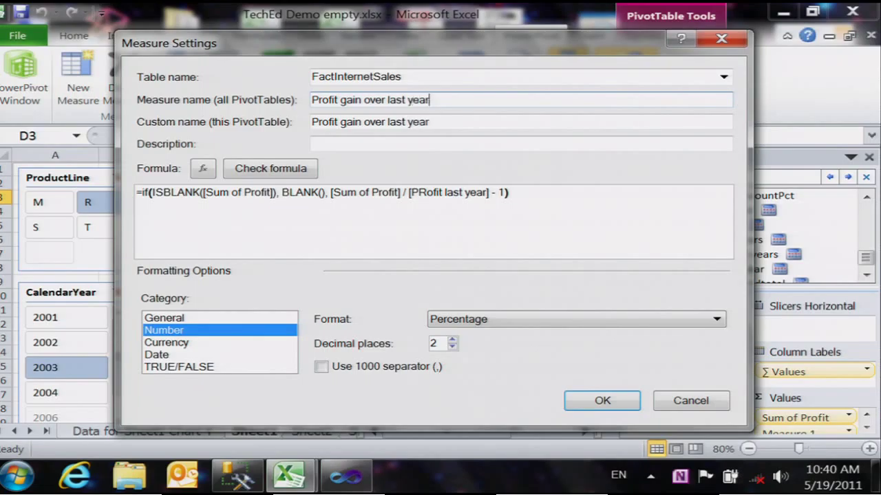
# Check the formula of Profit gain over last year and add the measure to the PivotTable
pyautogui.click(255, 167)
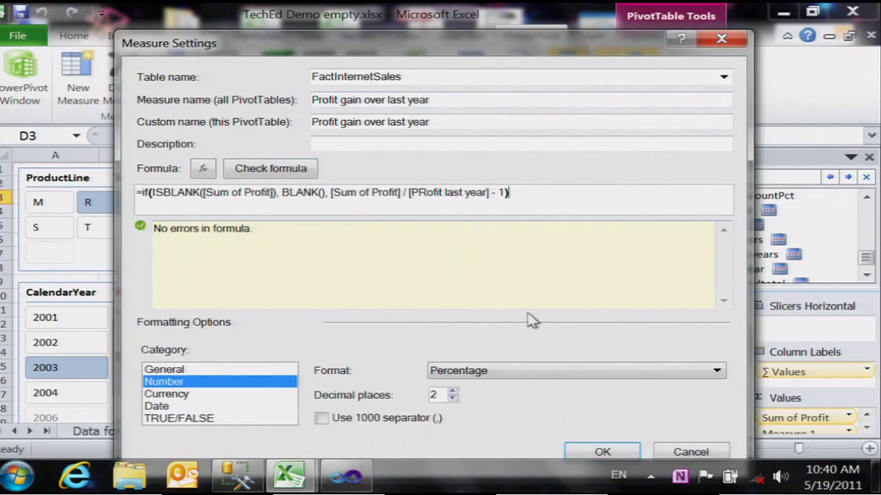
pyautogui.click(619, 453)
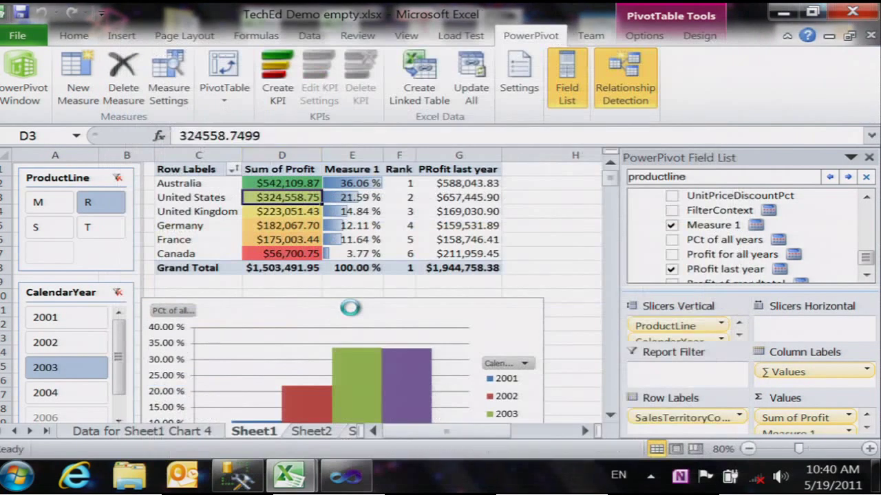
pyautogui.moveTo(460, 431); pyautogui.dragTo(480, 436)
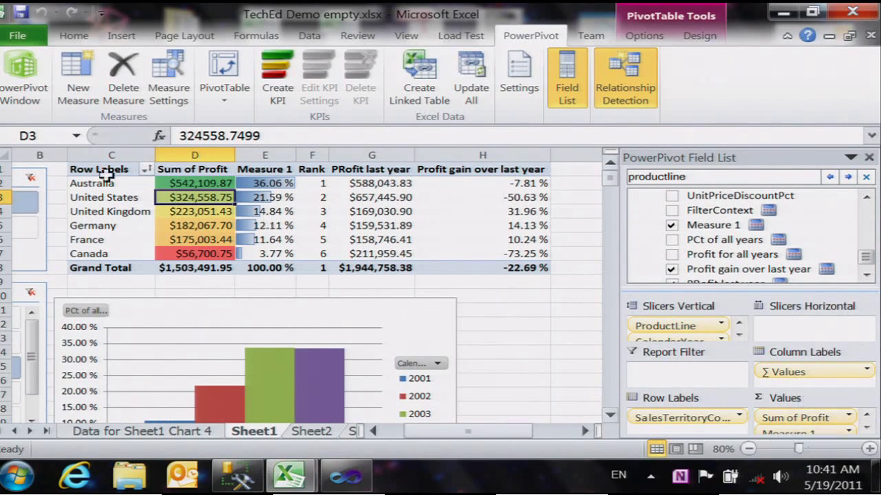
# Remove PRofit last year from the PivotTable and apply green gradient data bars to the country values of Profit gain over last year
pyautogui.rightClick(386, 210)
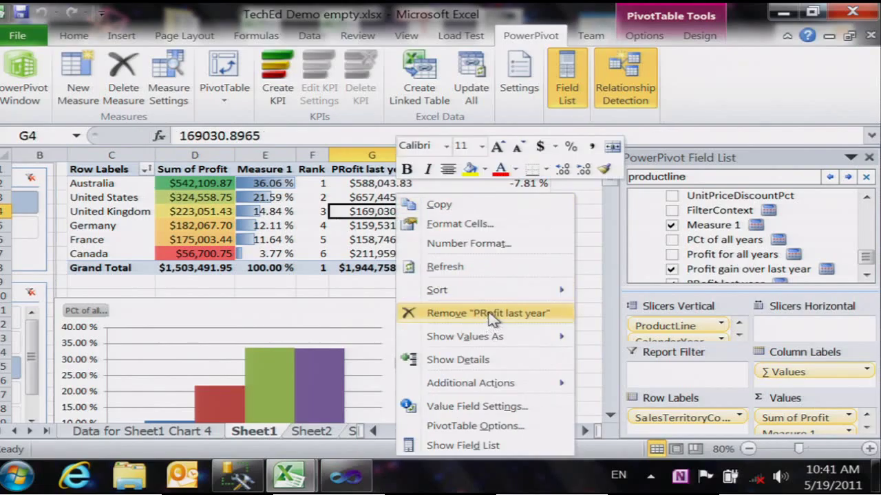
pyautogui.click(461, 311)
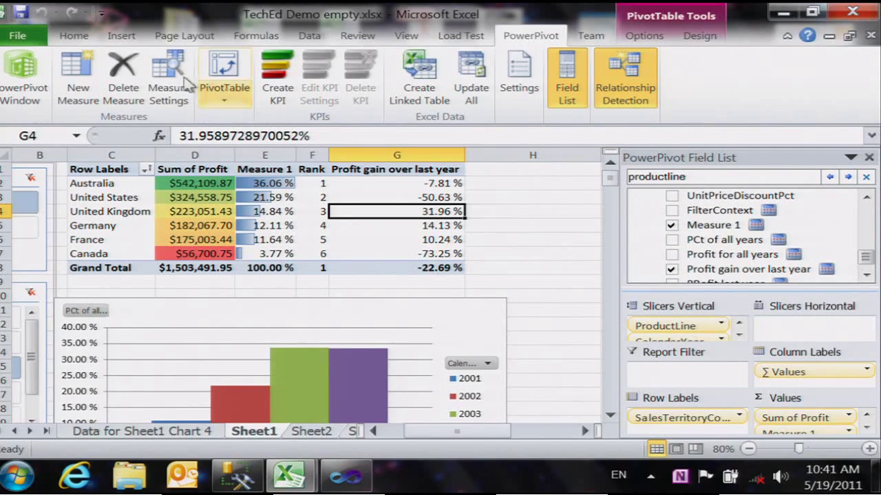
pyautogui.click(73, 35)
pyautogui.click(606, 56)
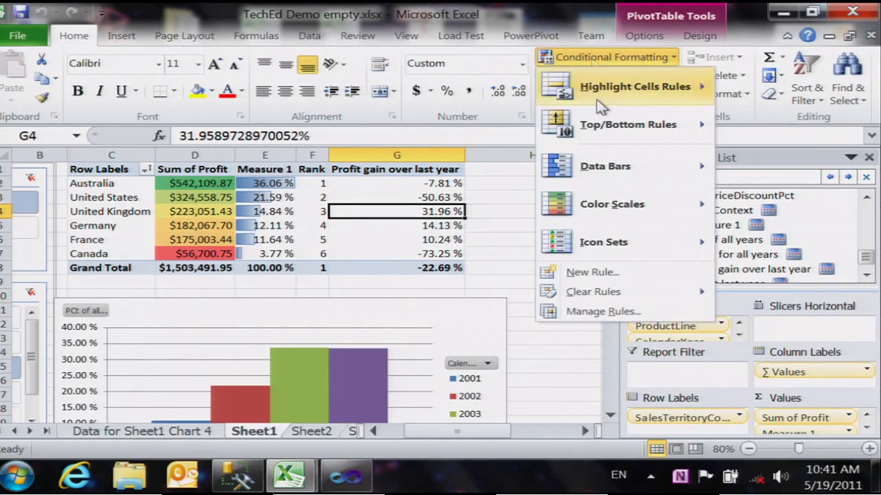
pyautogui.moveTo(620, 166)
pyautogui.click(774, 181)
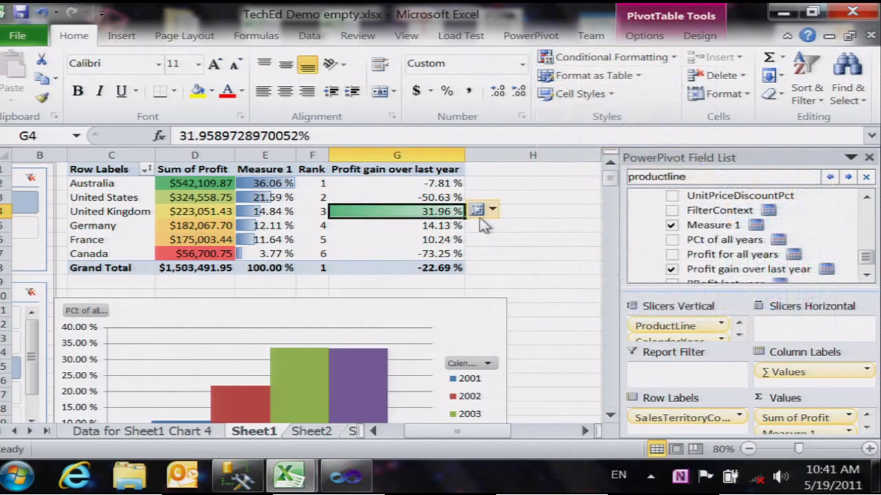
pyautogui.click(490, 209)
pyautogui.click(507, 298)
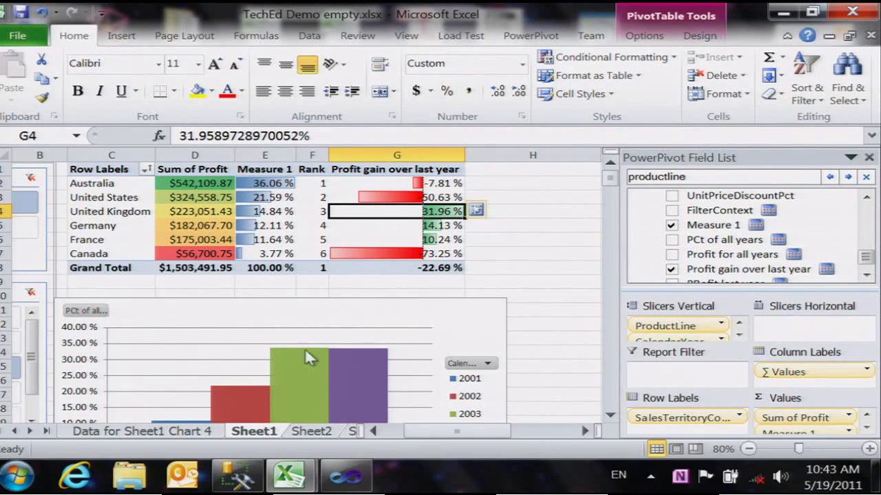
# Open the PowerPivot window, examine the date key columns in FactInternetSales, and return to the PivotTable sheet
pyautogui.click(529, 36)
pyautogui.click(21, 77)
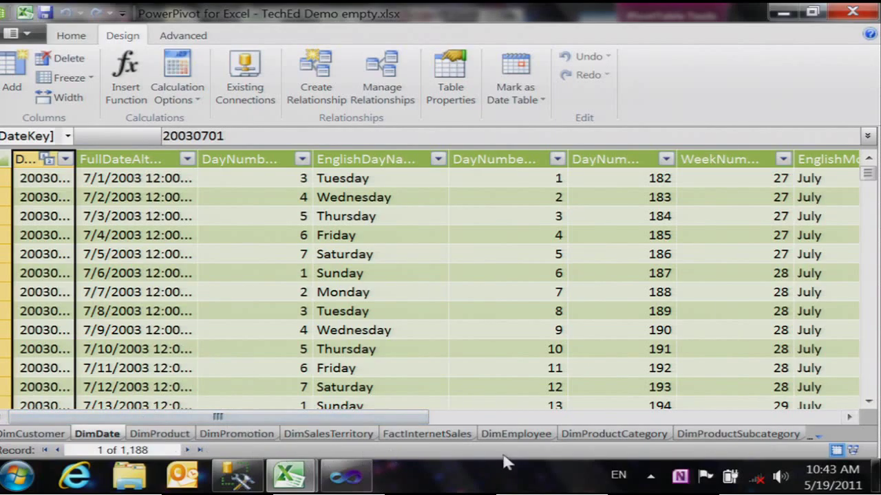
pyautogui.click(432, 436)
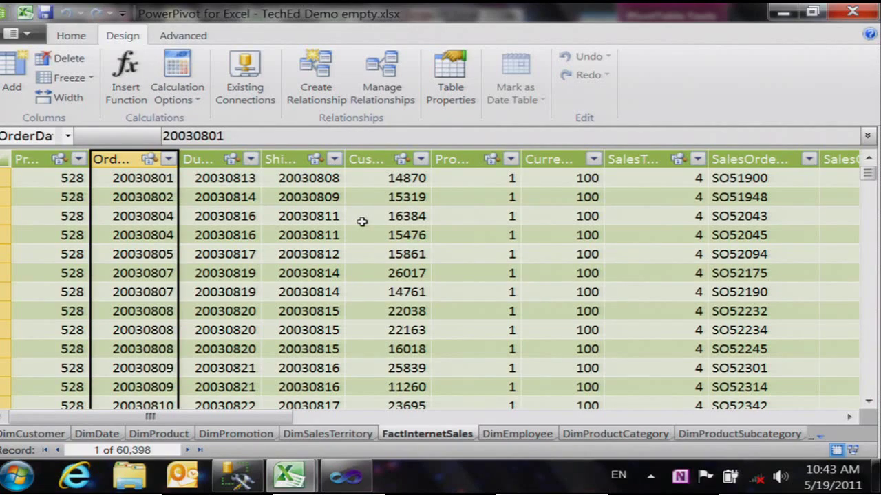
pyautogui.click(783, 11)
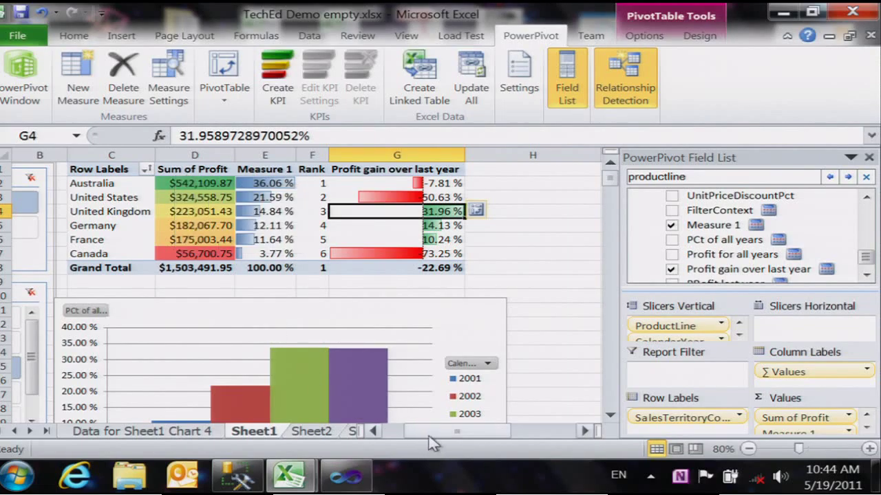
pyautogui.moveTo(430, 434); pyautogui.dragTo(390, 438)
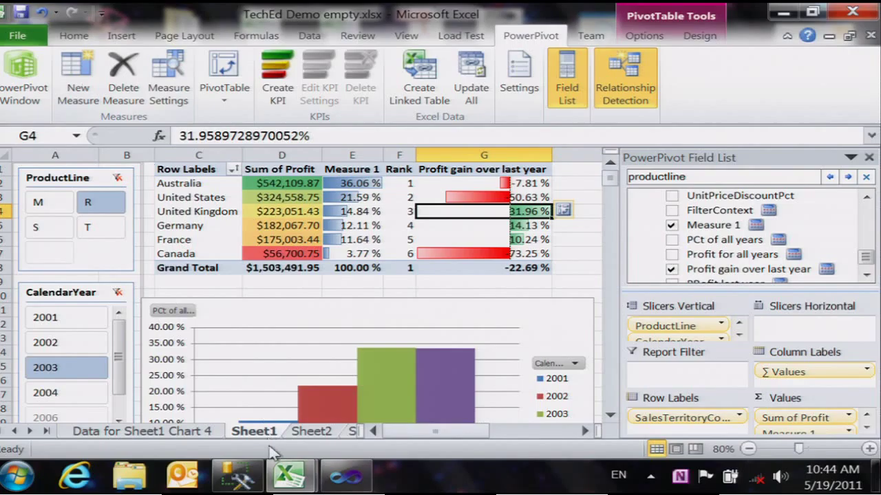
# Show the PowerPivot model as a diagram, examine the relationships between FactInternetSales and DimDate, and return to the PivotTable sheet
pyautogui.moveTo(289, 476)
pyautogui.click(400, 419)
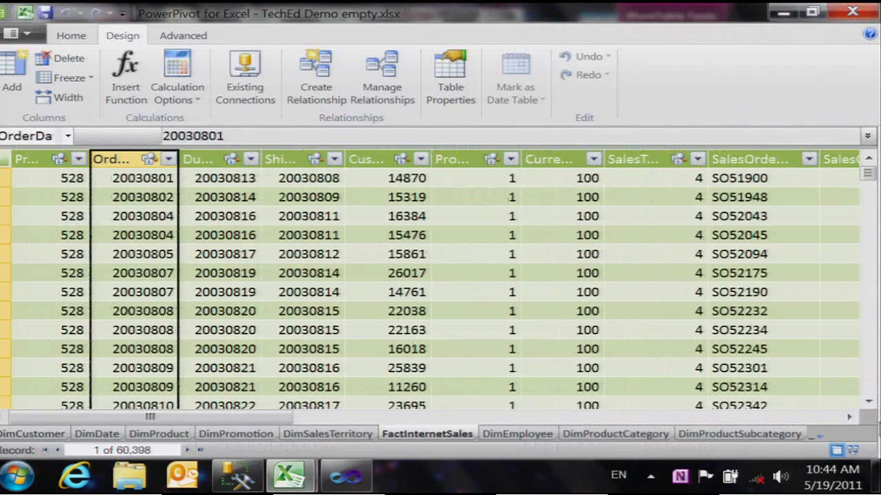
pyautogui.click(852, 450)
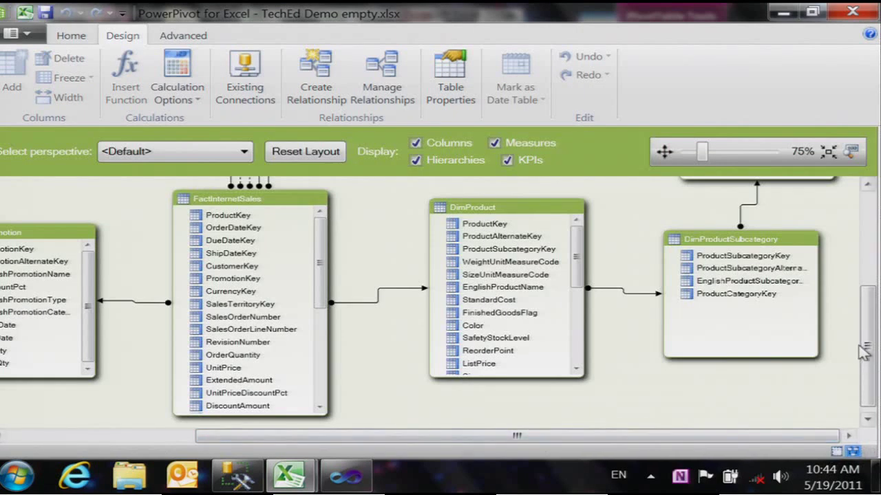
pyautogui.moveTo(864, 351); pyautogui.dragTo(864, 260)
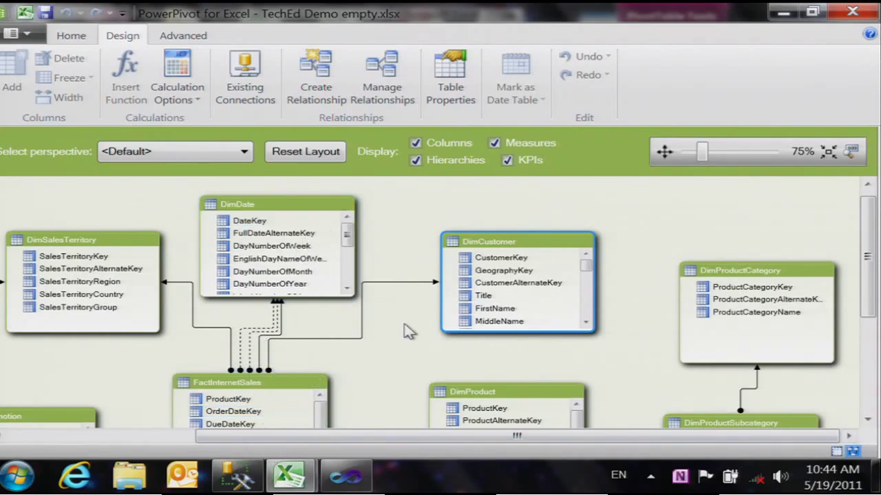
pyautogui.click(265, 351)
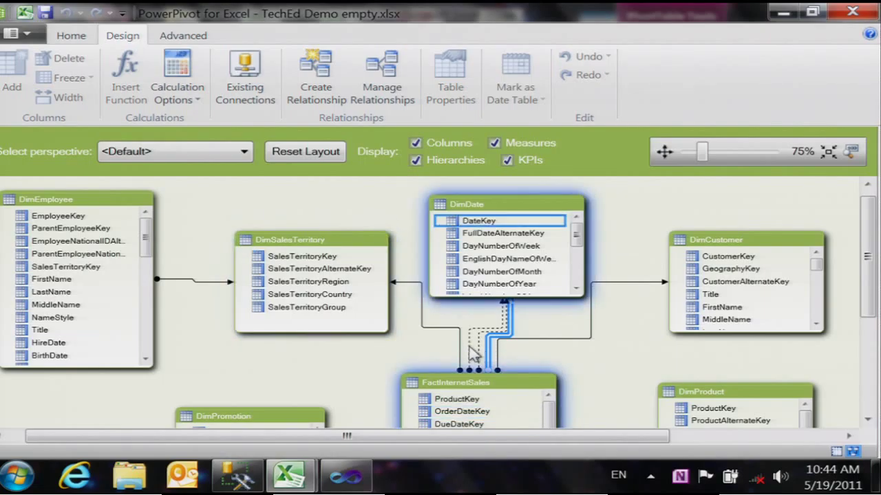
pyautogui.scroll(-2, 461, 378)
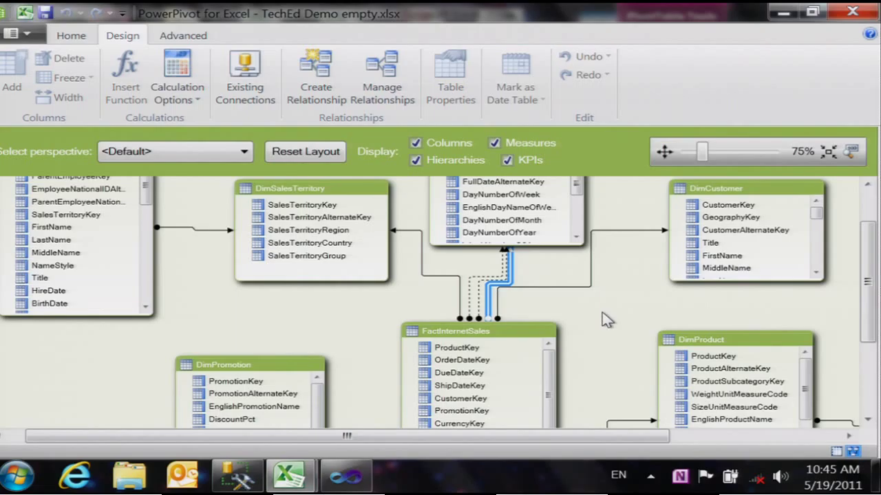
pyautogui.click(783, 11)
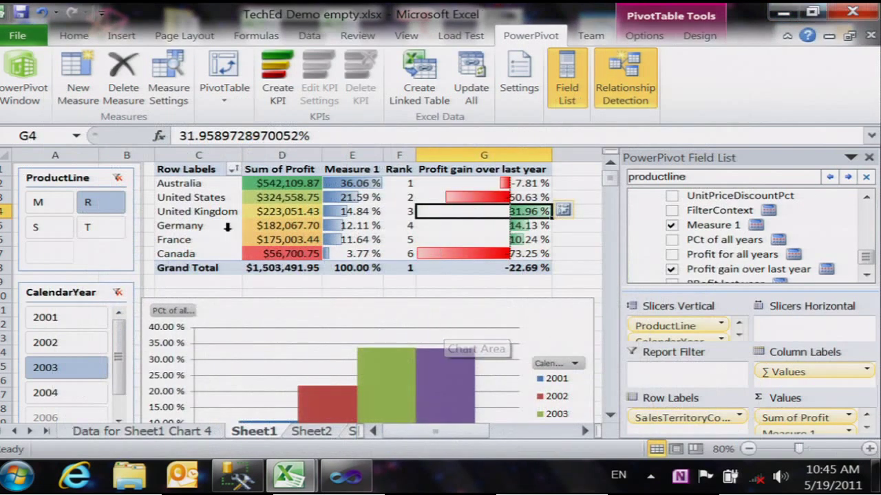
# Shorten the custom name of the Profit gain over last year value field to Profit gain and slightly widen its column
pyautogui.rightClick(517, 172)
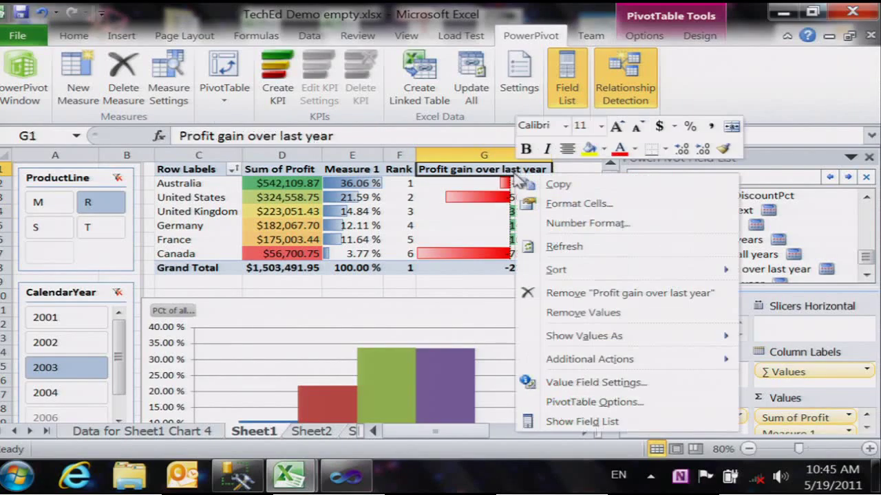
pyautogui.click(596, 383)
pyautogui.moveTo(561, 231); pyautogui.dragTo(805, 248)
pyautogui.press('BackSpace')
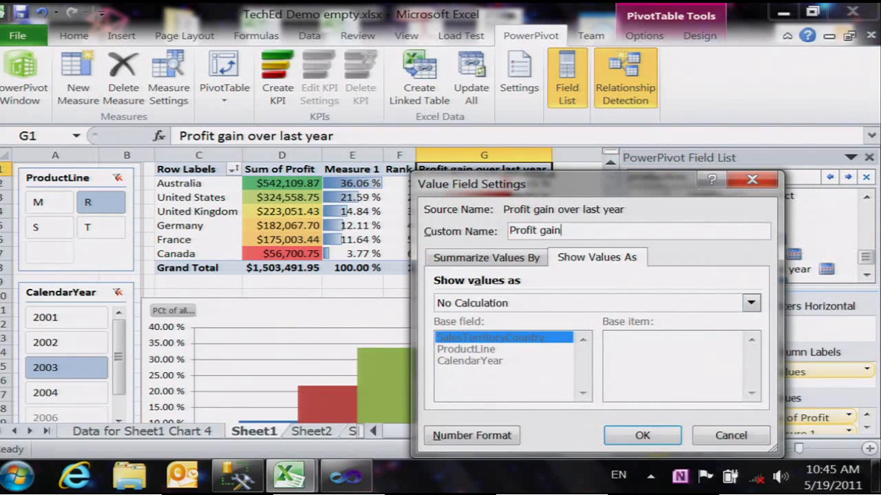
pyautogui.click(647, 435)
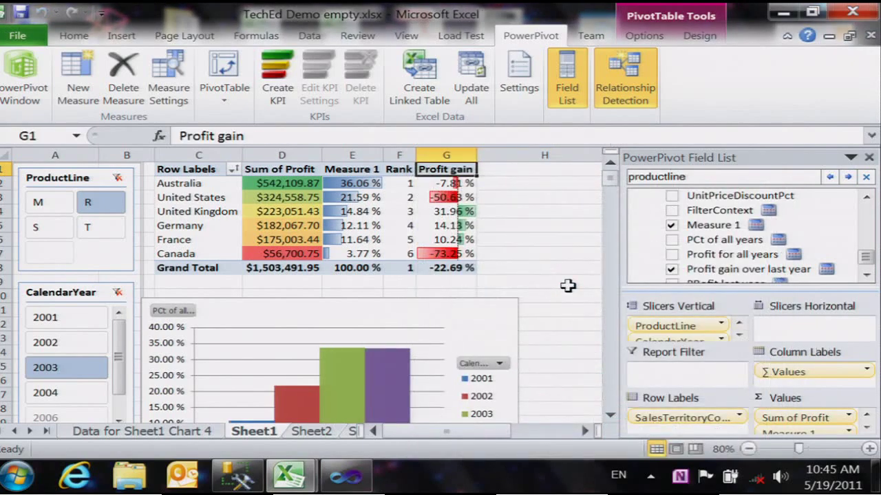
pyautogui.moveTo(476, 156); pyautogui.dragTo(480, 159)
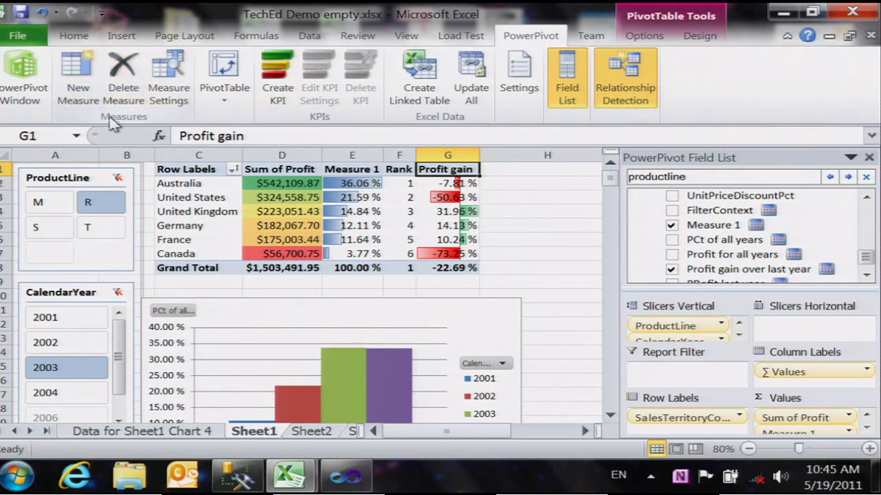
# Create a new measure in FactInternetSales named Profit Shipped and format it as Currency
pyautogui.click(81, 96)
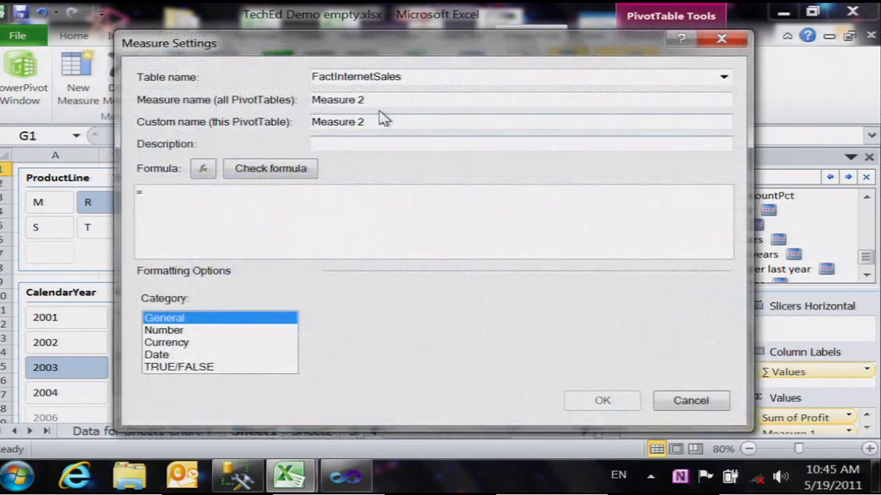
pyautogui.click(357, 98)
pyautogui.moveTo(357, 98); pyautogui.dragTo(261, 90)
pyautogui.write('Profit ')
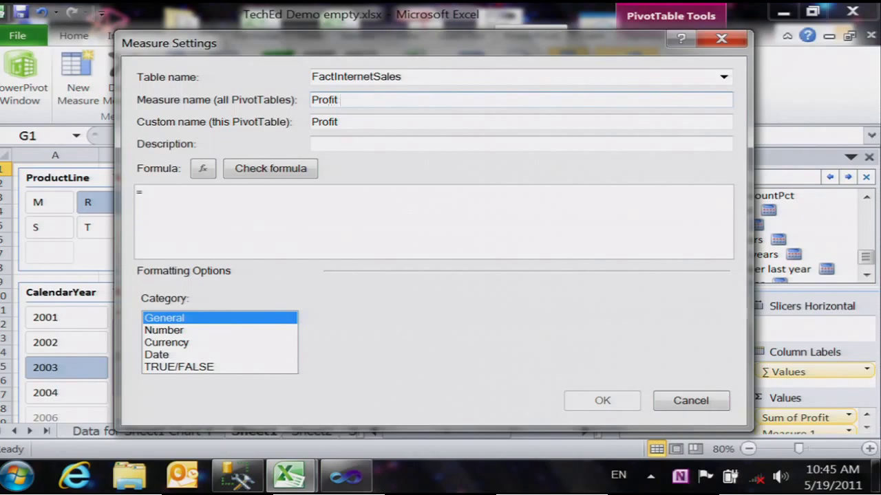
pyautogui.write('for Shippeddate')
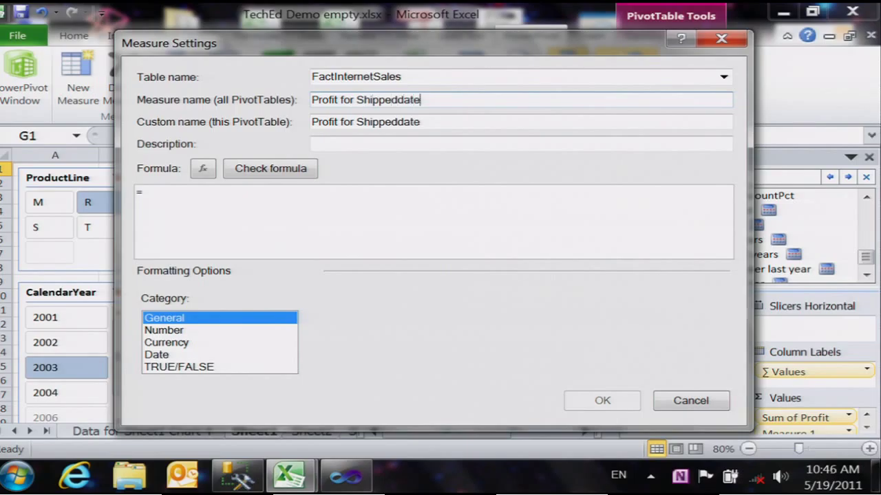
pyautogui.press('BackSpace')
pyautogui.press('BackSpace')
pyautogui.press('BackSpace')
pyautogui.press('BackSpace')
pyautogui.moveTo(340, 102); pyautogui.dragTo(359, 102)
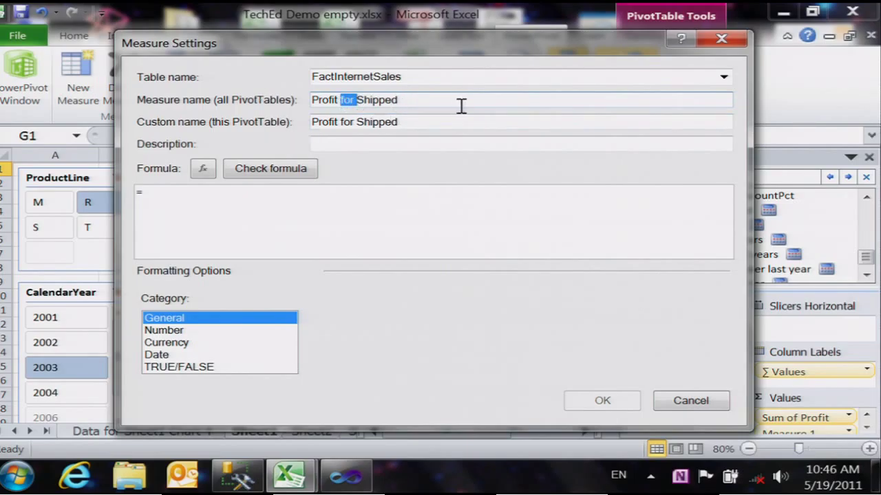
pyautogui.press('BackSpace')
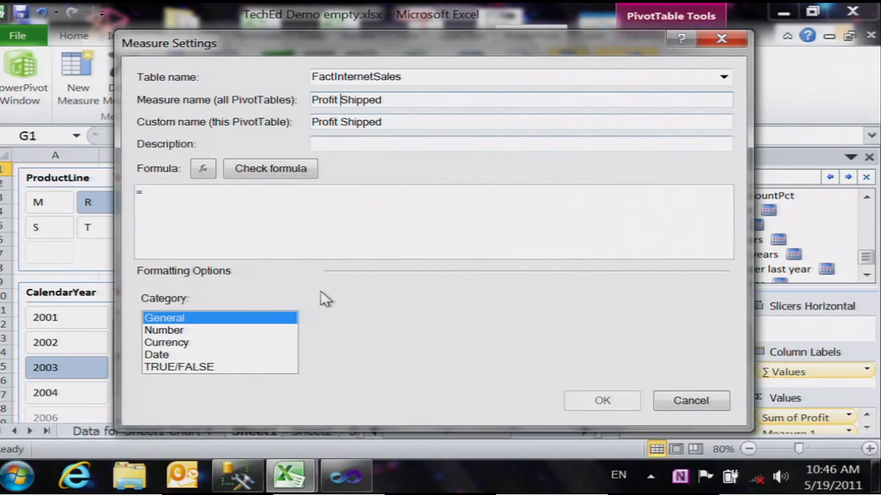
pyautogui.click(195, 342)
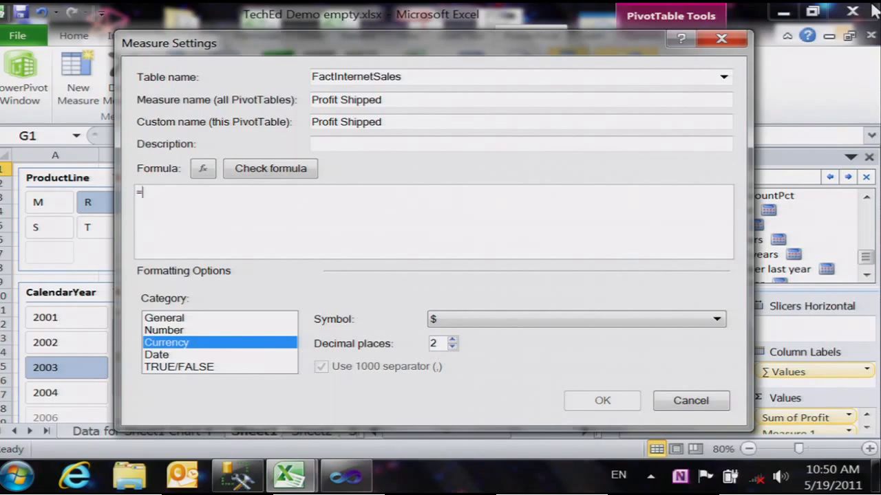
# Start the measure formula with CALCULATE and use [Sum of Profit] as its expression
pyautogui.write('c')
pyautogui.press('Tab')
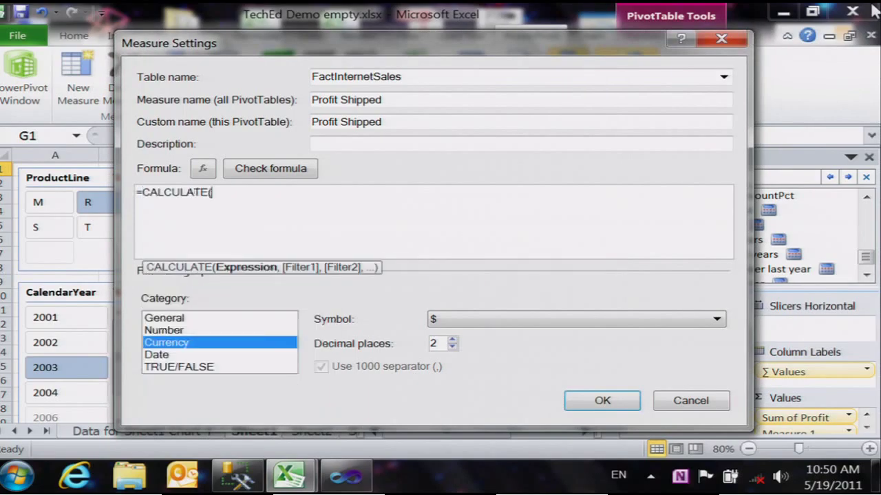
pyautogui.write('[s')
pyautogui.press('BackSpace')
pyautogui.press('BackSpace')
pyautogui.write('[s')
pyautogui.press('Tab')
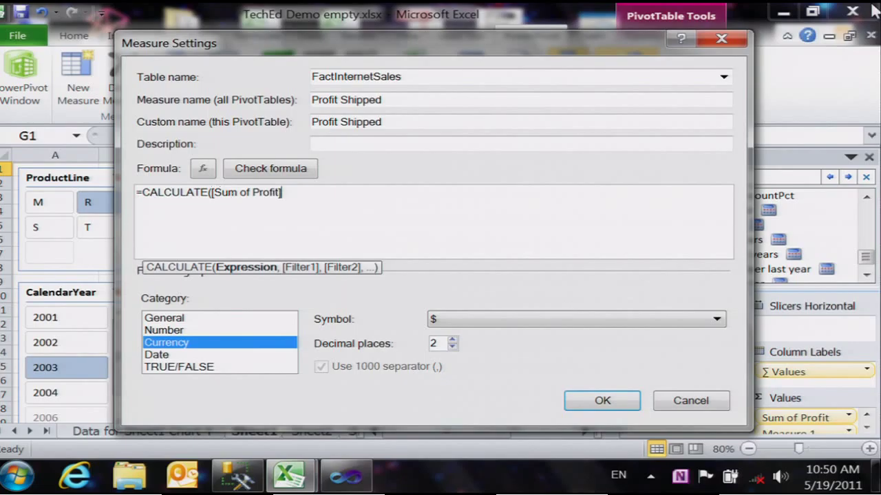
# Add a USERELATIONSHIP filter to the CALCULATE formula with DimDate[DateKey] as its first column
pyautogui.write(', u')
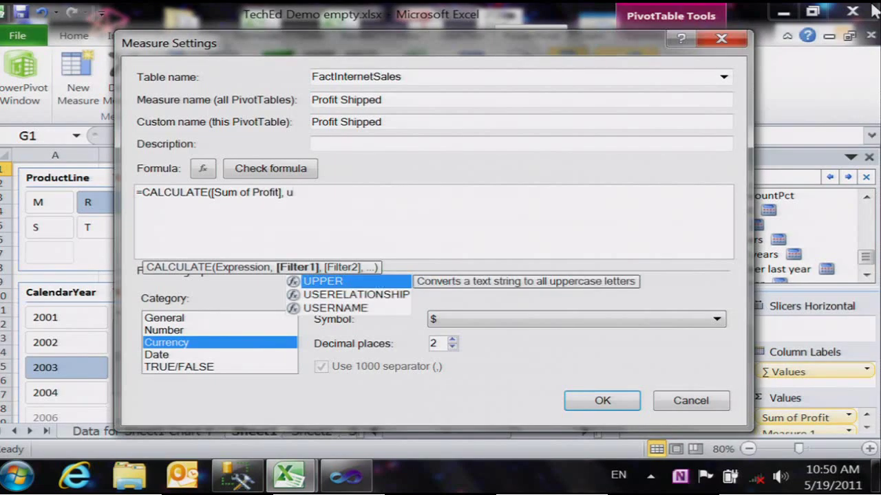
pyautogui.press('Down')
pyautogui.press('Tab')
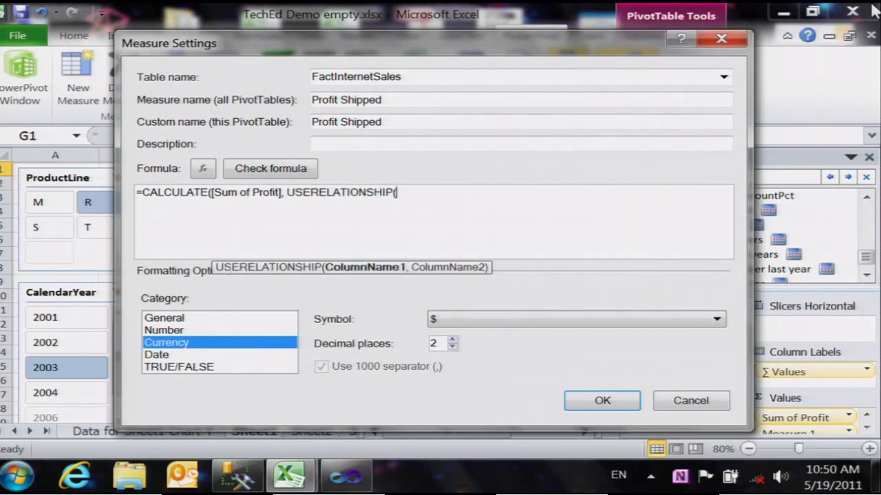
pyautogui.write('dimdat')
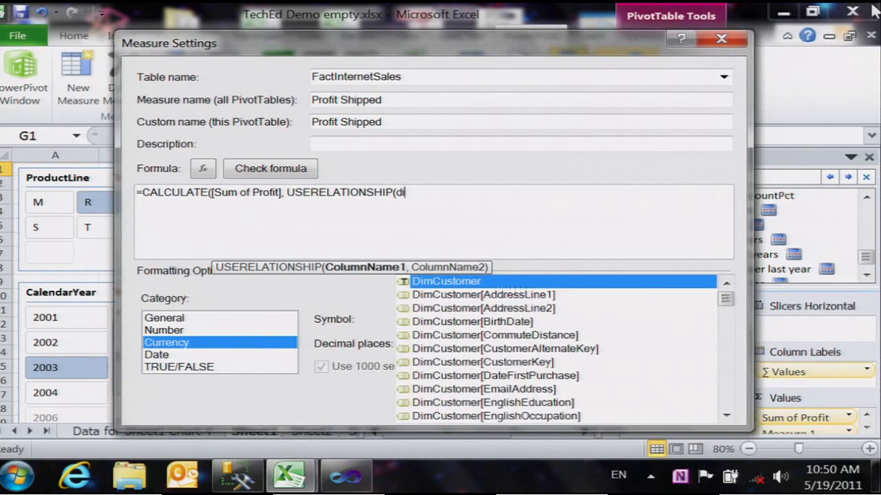
pyautogui.press('Tab')
pyautogui.write('[')
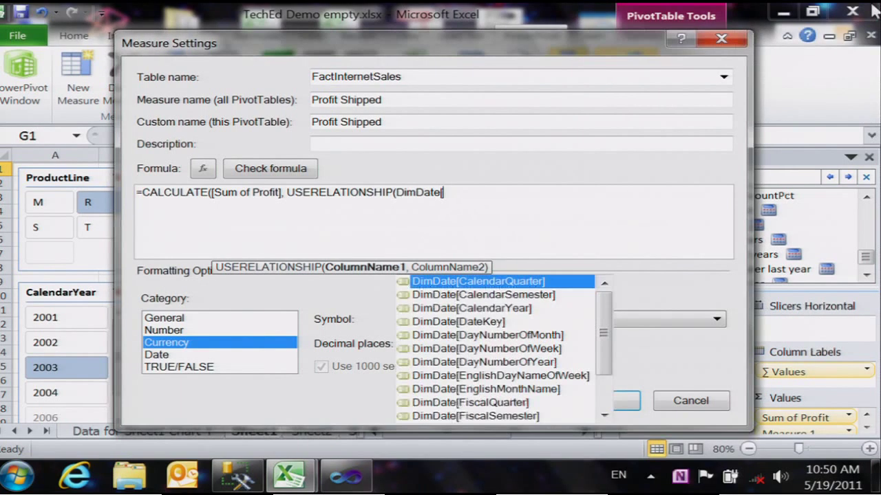
pyautogui.press('Down')
pyautogui.press('Down')
pyautogui.press('Down')
pyautogui.press('Tab')
# Use FactInternetSales[ShipDateKey] as the second USERELATIONSHIP column and close both functions
pyautogui.write(', fact')
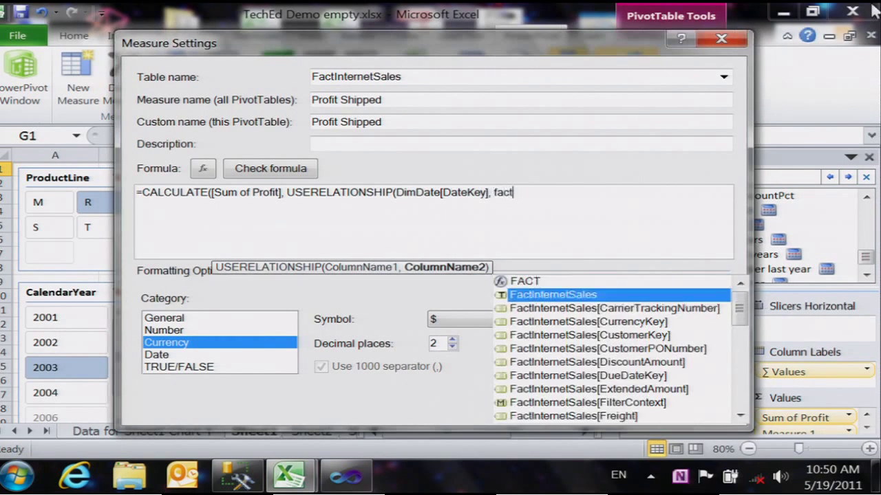
pyautogui.press('Tab')
pyautogui.write('[')
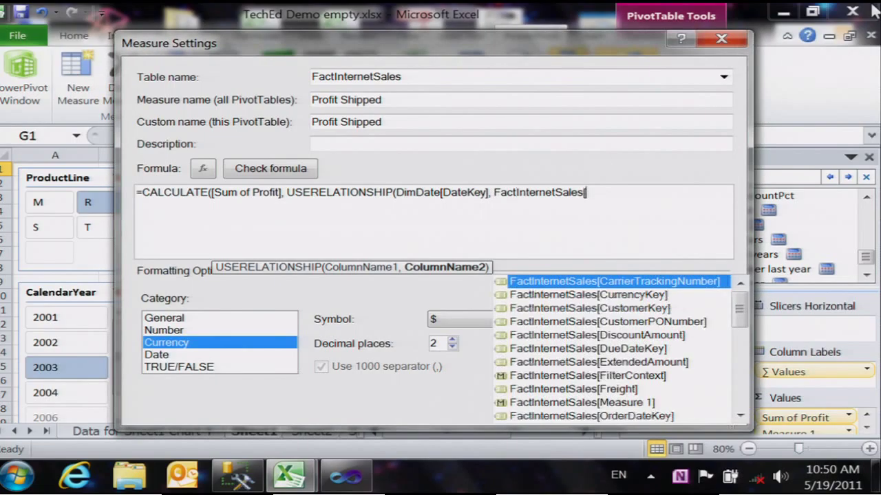
pyautogui.write('s')
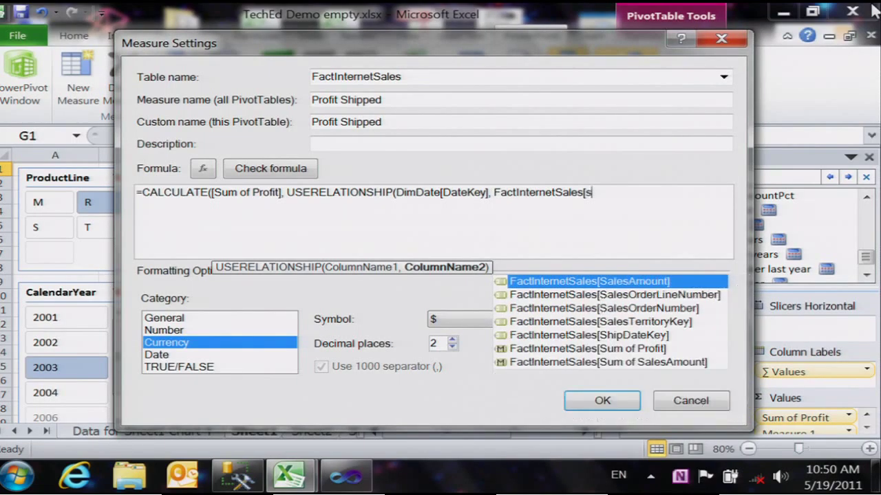
pyautogui.press('Down')
pyautogui.press('Down')
pyautogui.press('Down')
pyautogui.press('Down')
pyautogui.press('Tab')
pyautogui.write('))')
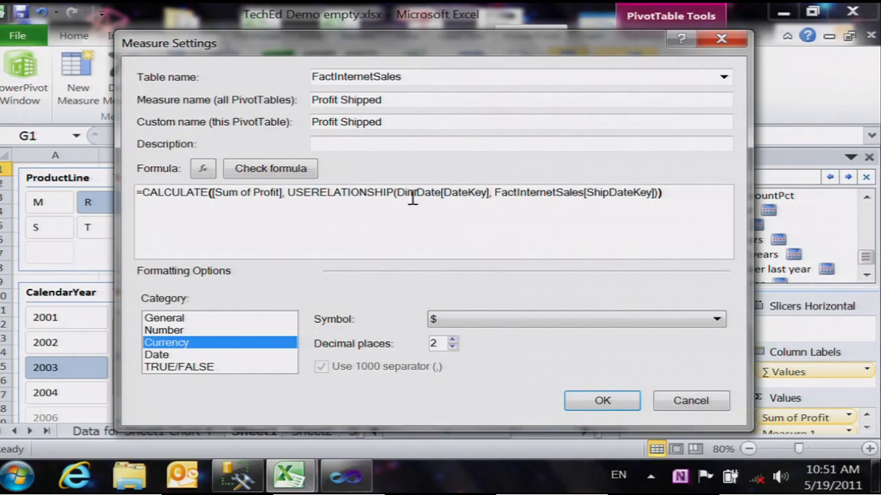
# Confirm the Profit Shipped measure to add it to the PivotTable
pyautogui.click(606, 405)
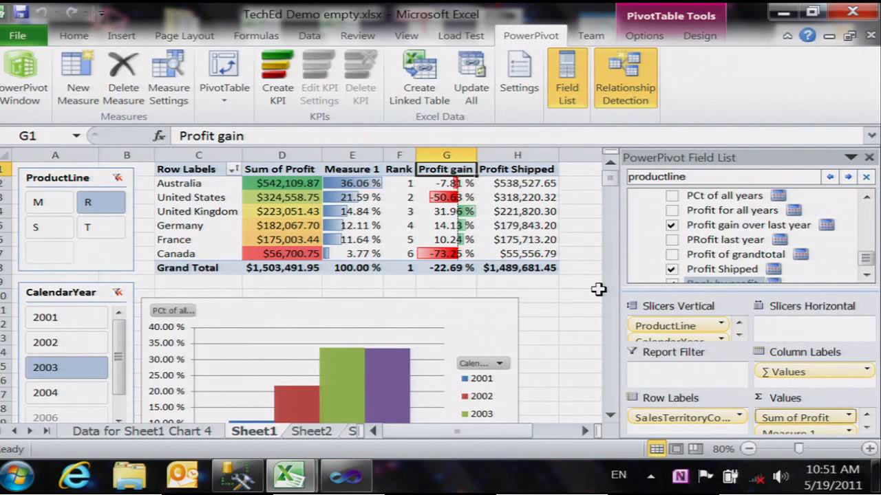
# Examine the EmployeeKey and ParentEmployeeKey columns of DimEmployee in the PowerPivot window, in both the model diagram and the data view
pyautogui.click(20, 76)
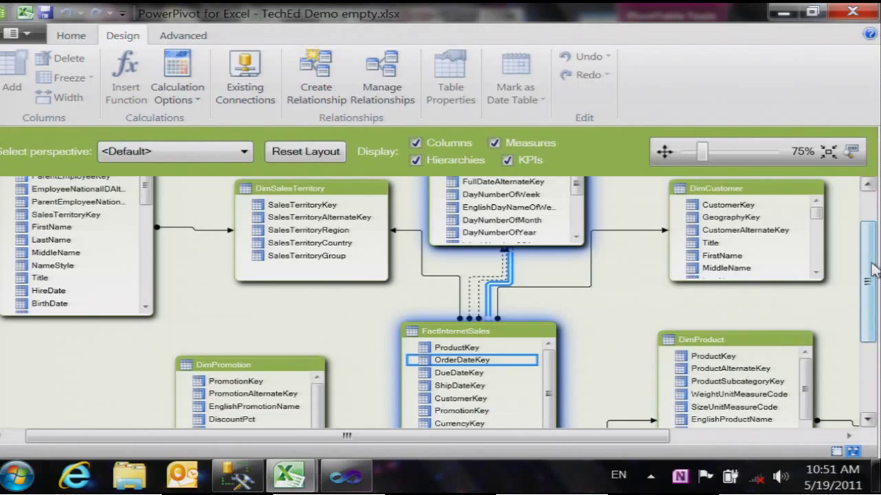
pyautogui.moveTo(872, 270); pyautogui.dragTo(869, 238)
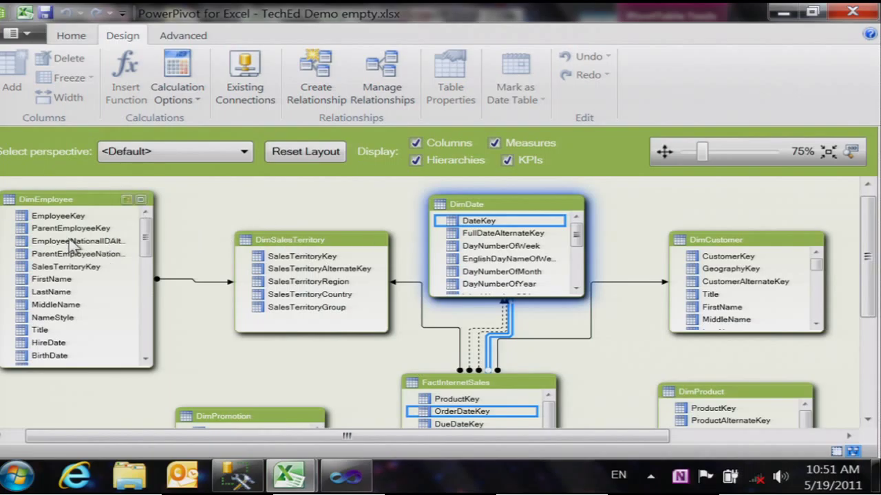
pyautogui.click(836, 452)
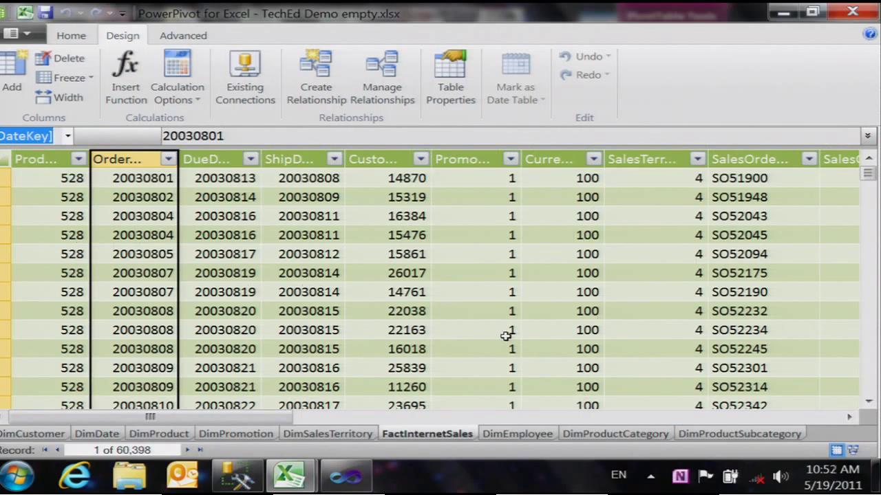
pyautogui.click(524, 434)
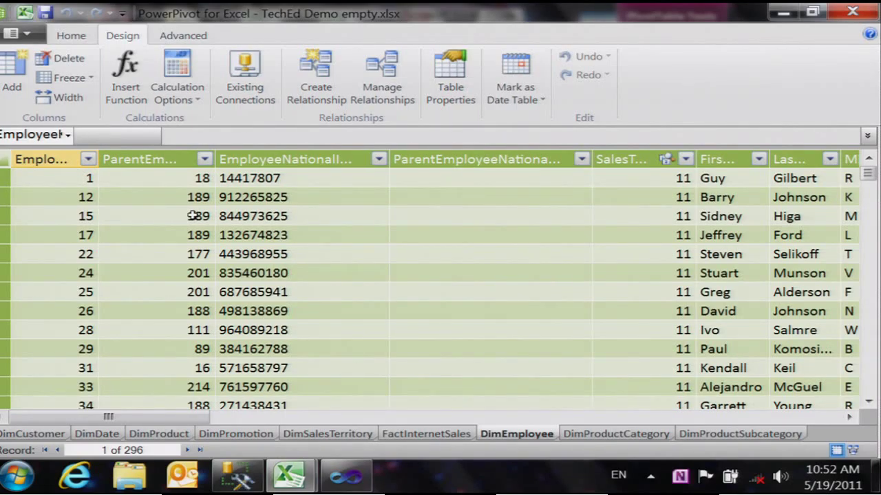
pyautogui.click(71, 178)
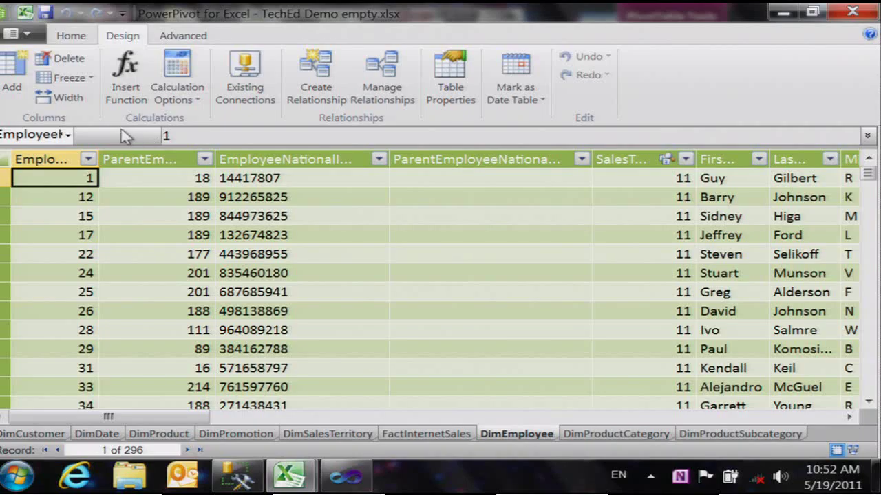
pyautogui.click(145, 184)
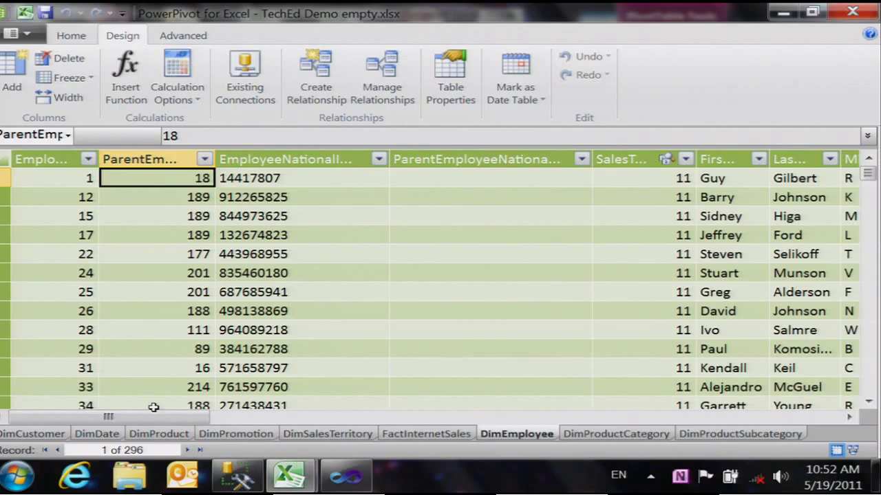
# Examine the formulas of the EmployeePath and Level1 calculated columns in DimEmployee
pyautogui.moveTo(147, 417); pyautogui.dragTo(669, 440)
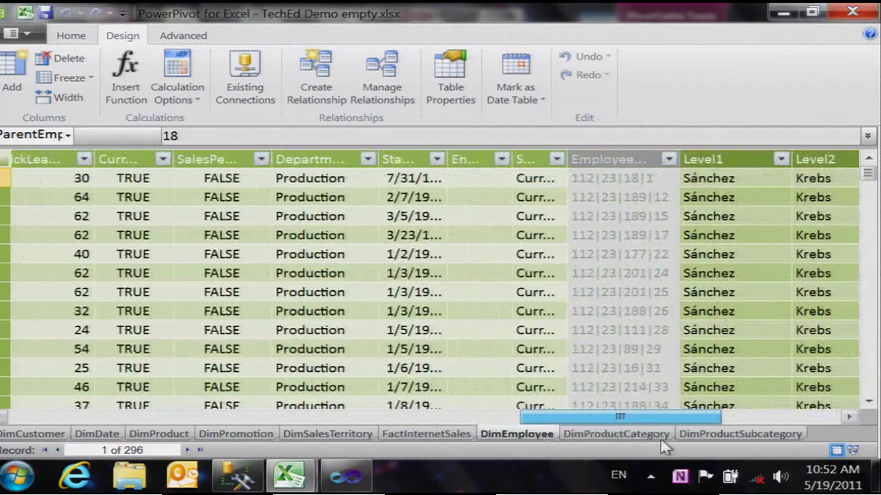
pyautogui.click(609, 180)
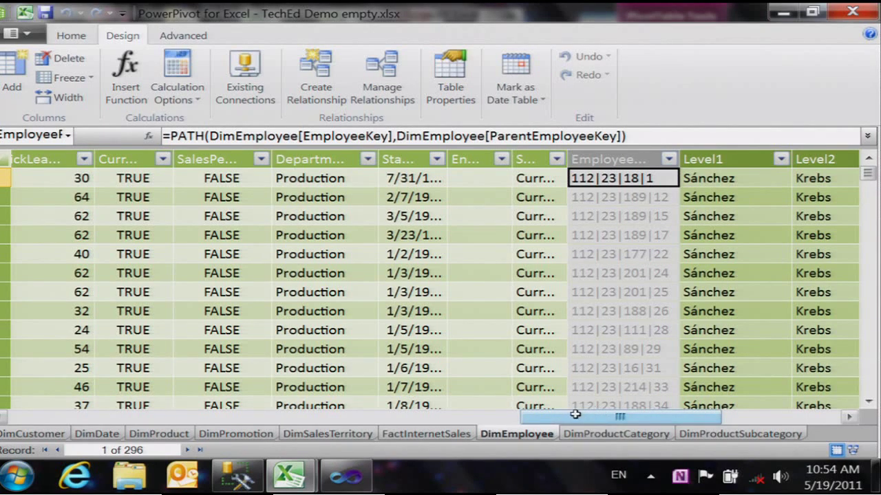
pyautogui.moveTo(578, 417); pyautogui.dragTo(674, 427)
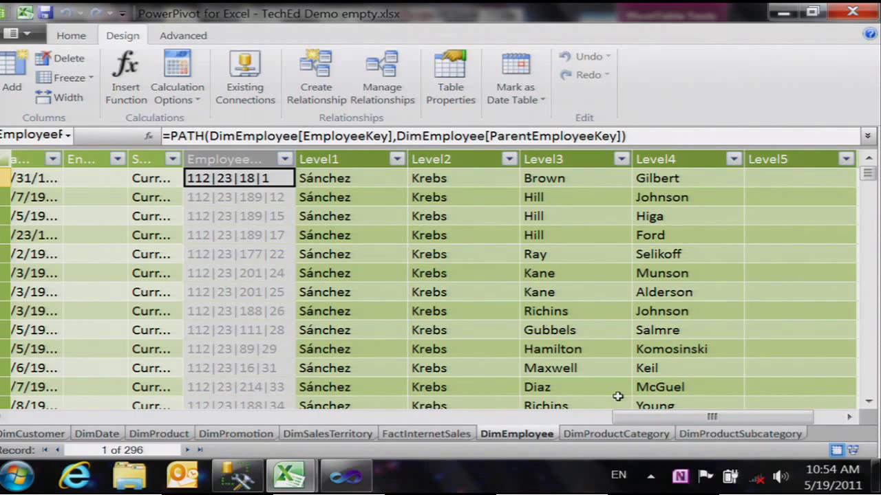
pyautogui.click(358, 180)
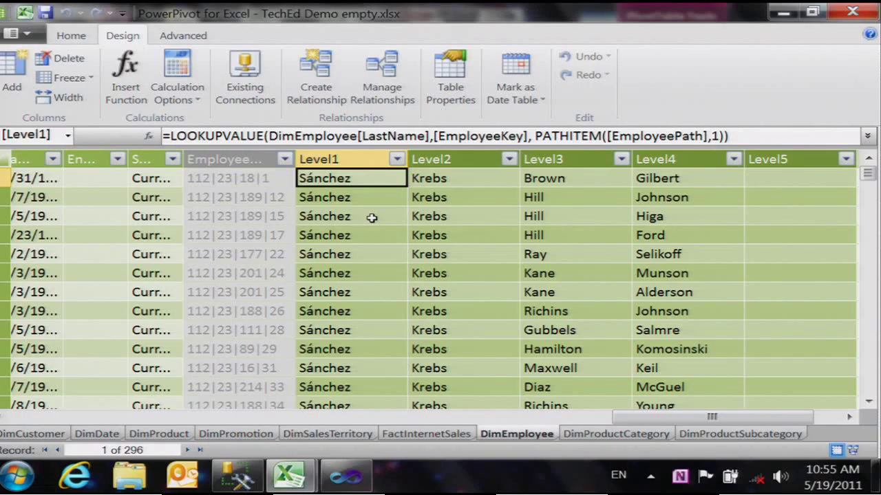
pyautogui.click(242, 178)
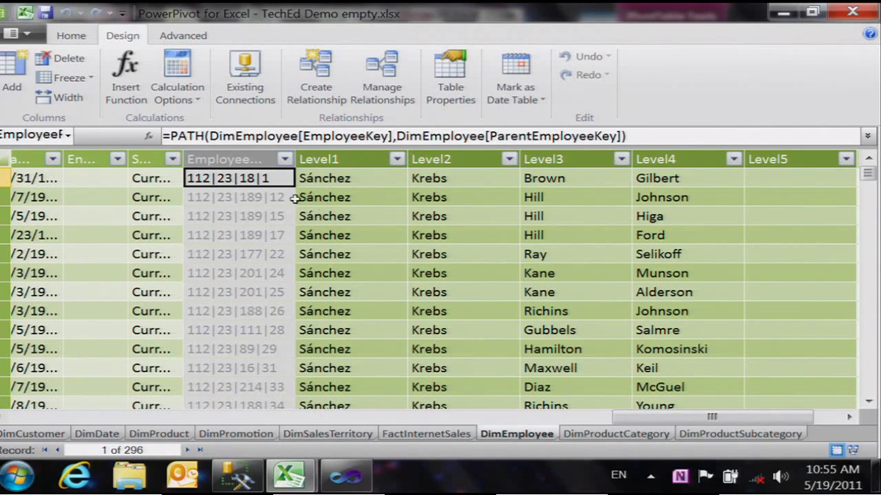
# Examine the Level1 to Level5 column formulas in DimEmployee and its Organisation hierarchy in the diagram view
pyautogui.click(330, 180)
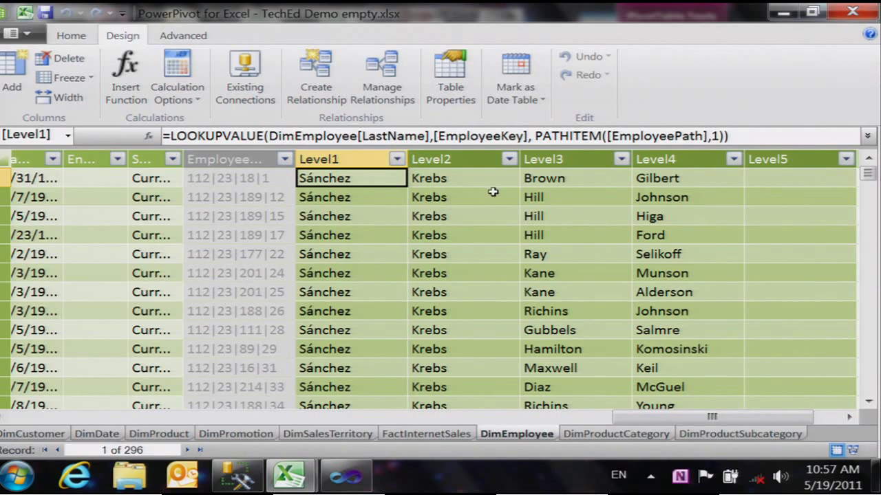
pyautogui.click(448, 196)
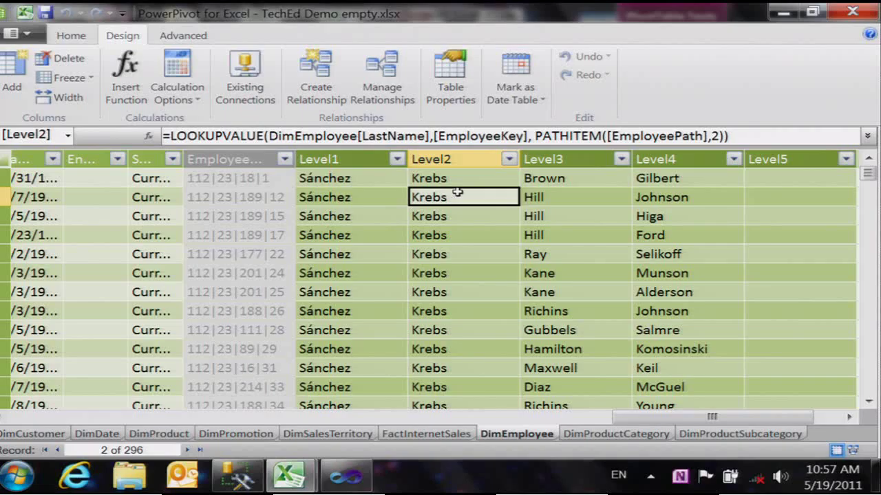
pyautogui.click(579, 198)
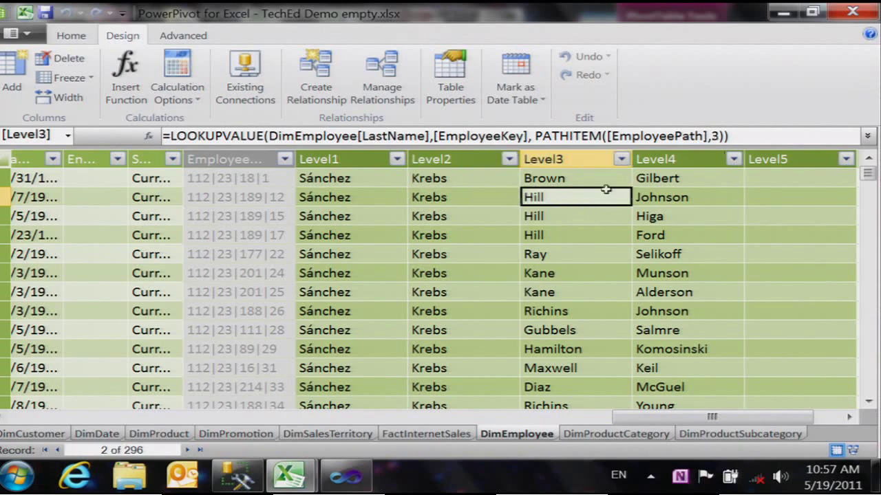
pyautogui.click(650, 196)
pyautogui.click(831, 196)
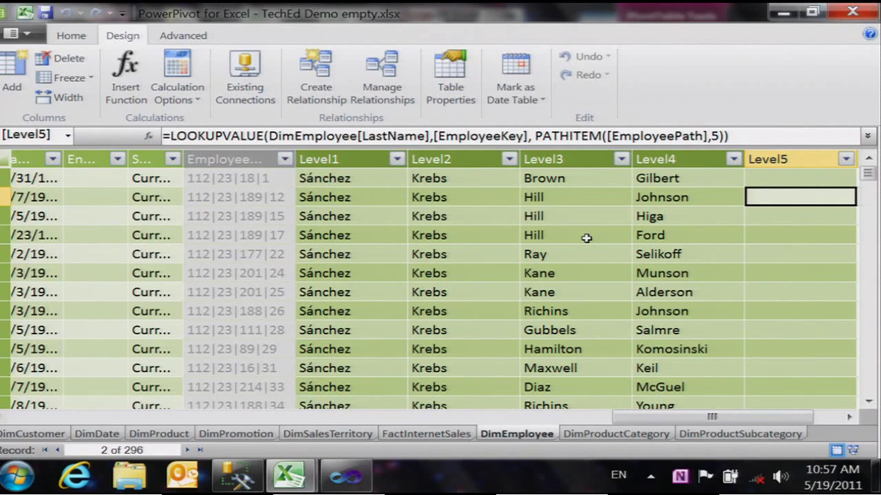
pyautogui.click(852, 450)
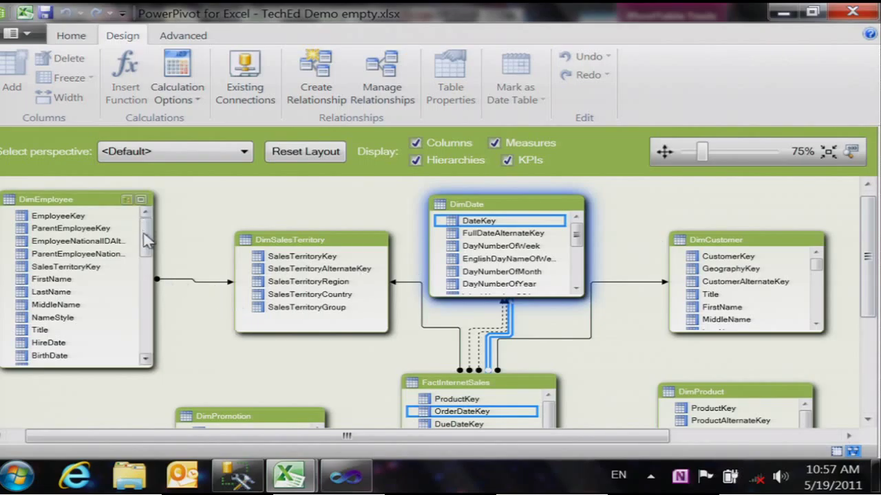
pyautogui.moveTo(148, 239); pyautogui.dragTo(146, 334)
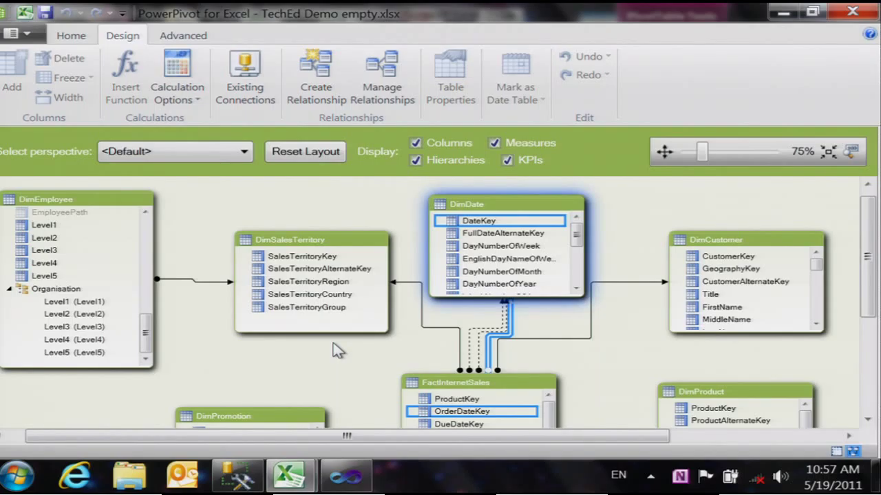
# Return to the Excel workbook and insert a PowerPivot PivotTable in the existing worksheet Sheet2 at cell A1
pyautogui.click(781, 15)
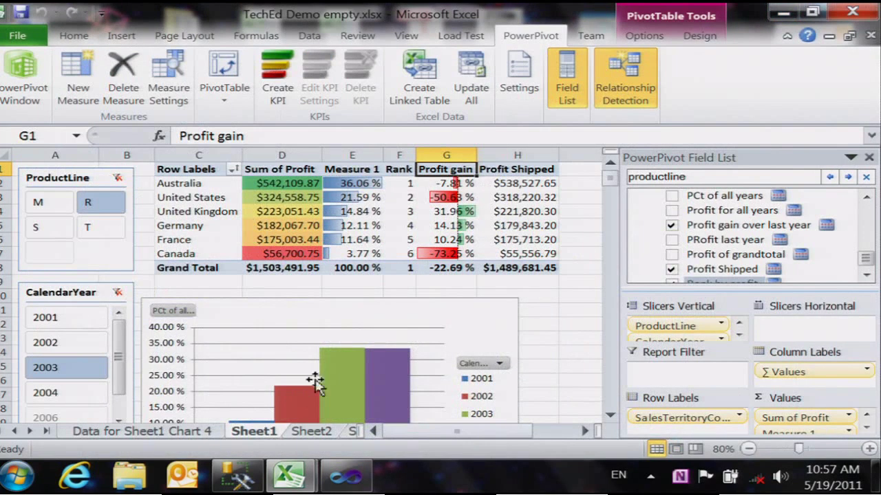
pyautogui.click(311, 432)
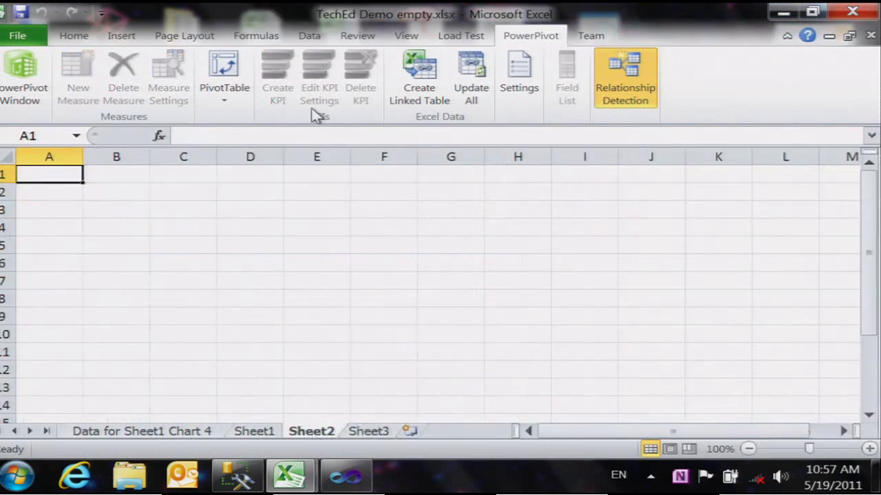
pyautogui.click(219, 92)
pyautogui.click(229, 132)
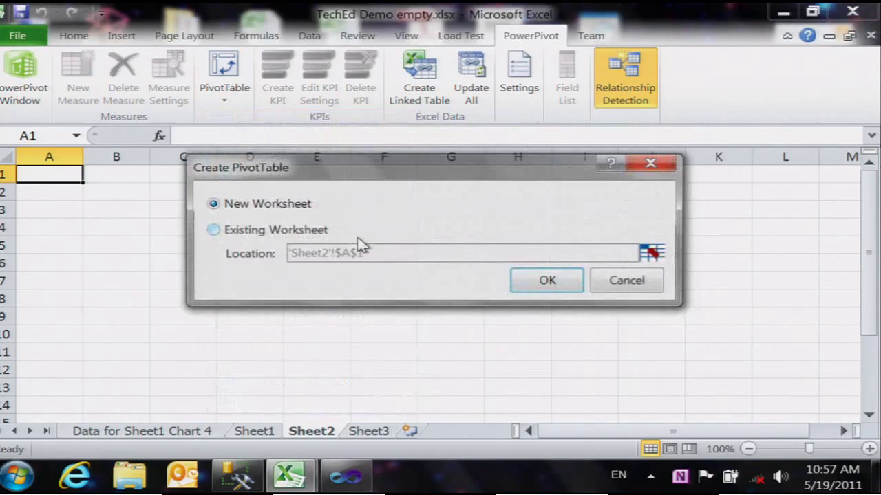
pyautogui.click(309, 229)
pyautogui.click(526, 283)
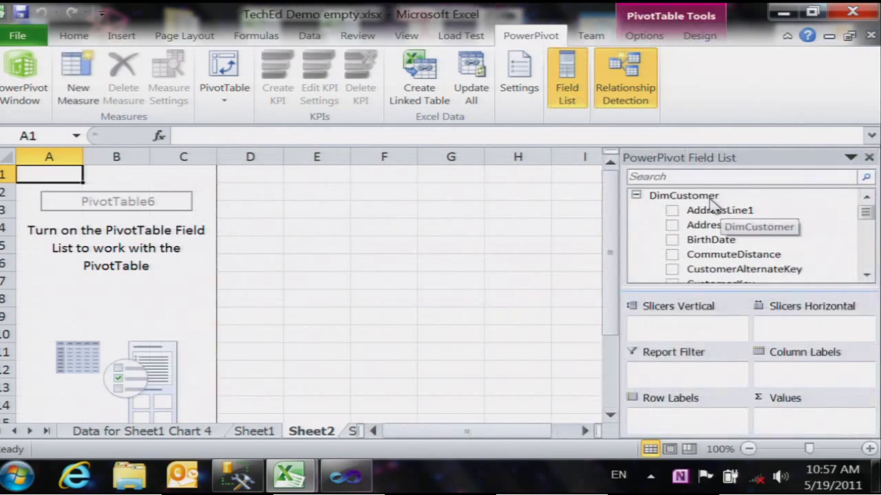
# Use DimEmployee's Organisation hierarchy as row labels and its Phone field as the counted value in the PivotTable
pyautogui.click(637, 196)
pyautogui.click(636, 225)
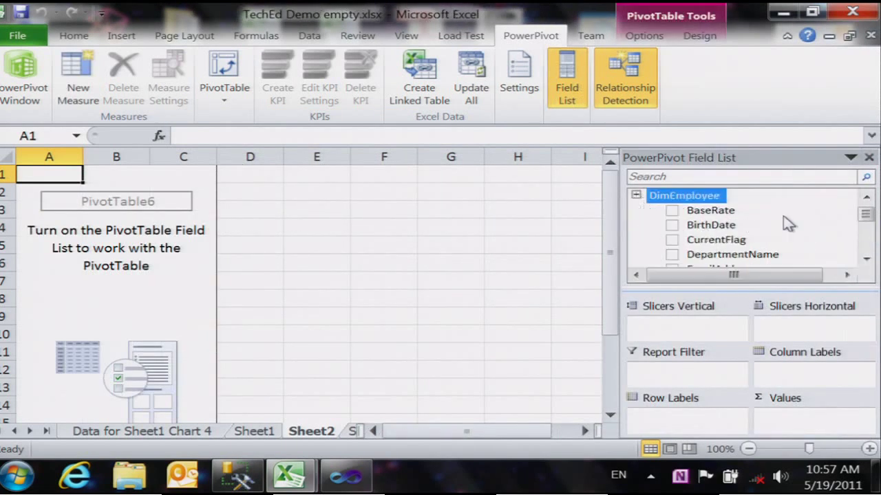
pyautogui.moveTo(865, 213); pyautogui.dragTo(865, 231)
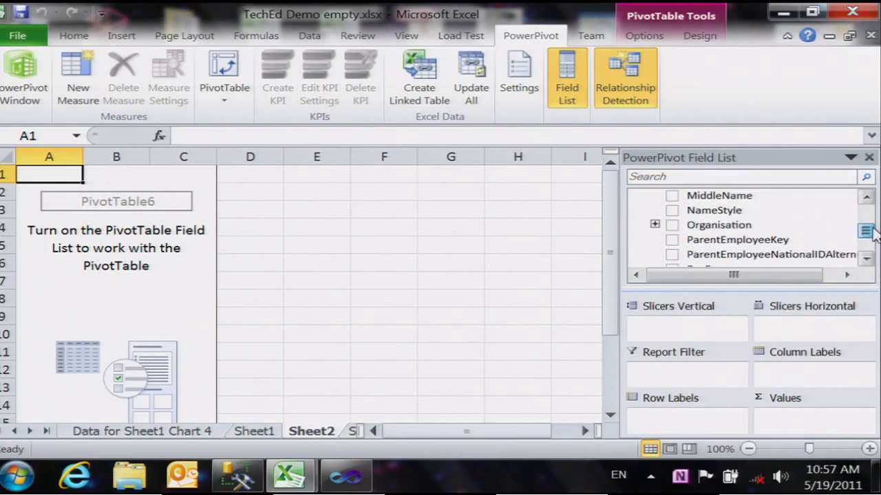
pyautogui.click(719, 225)
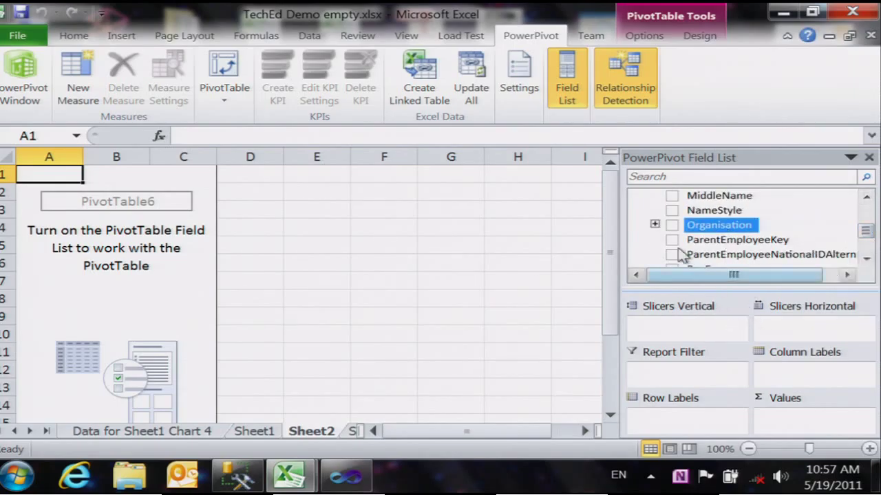
pyautogui.click(671, 225)
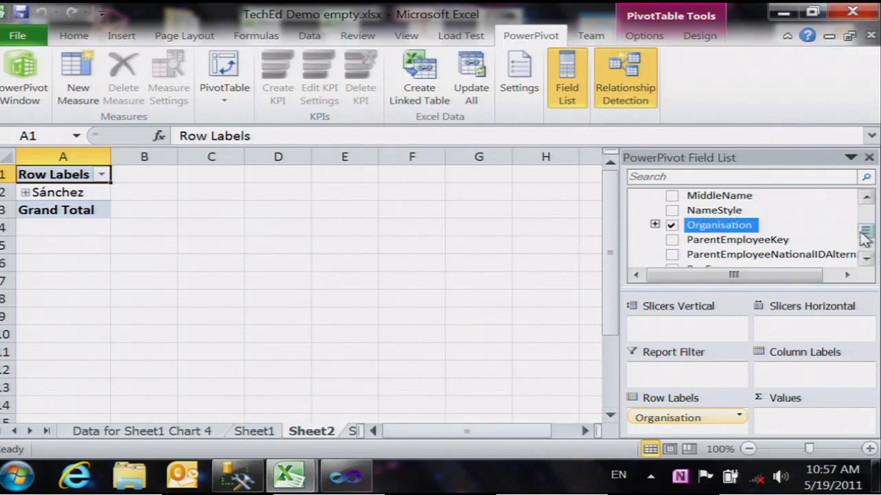
pyautogui.moveTo(867, 234); pyautogui.dragTo(871, 240)
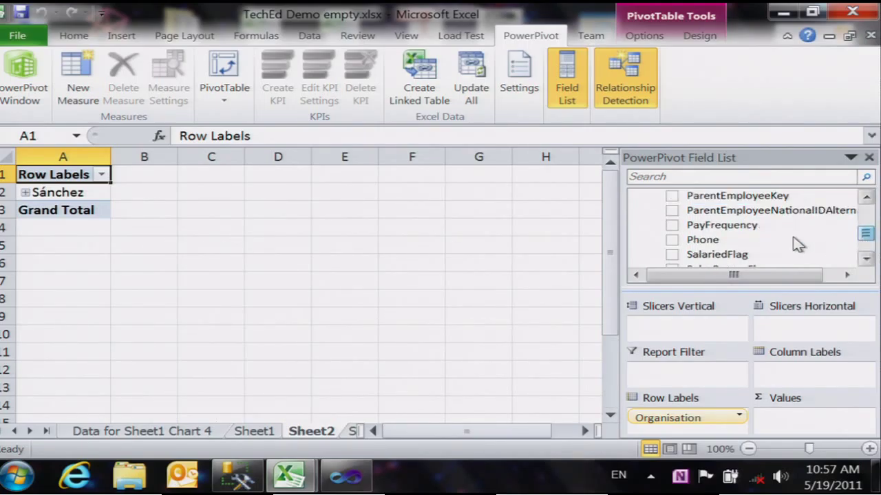
pyautogui.moveTo(701, 240); pyautogui.dragTo(799, 420)
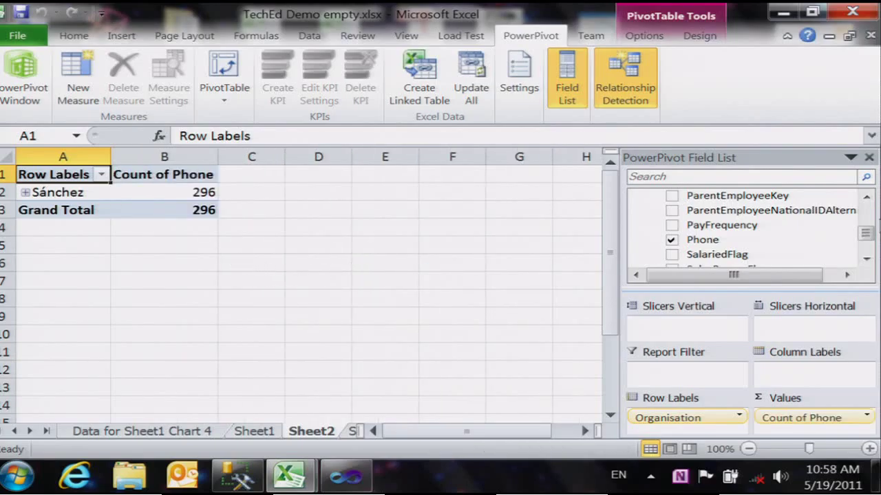
# Add a vertical slicer on DimSalesTerritory's SalesTerritoryGroup and replace it with one on SalesTerritoryCountry
pyautogui.moveTo(866, 234); pyautogui.dragTo(860, 215)
pyautogui.click(636, 225)
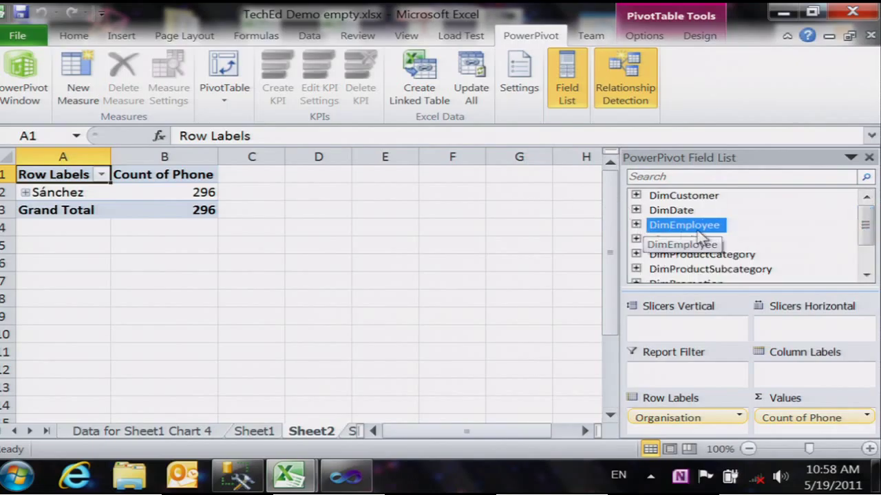
pyautogui.scroll(-1, 834, 265)
pyautogui.click(635, 254)
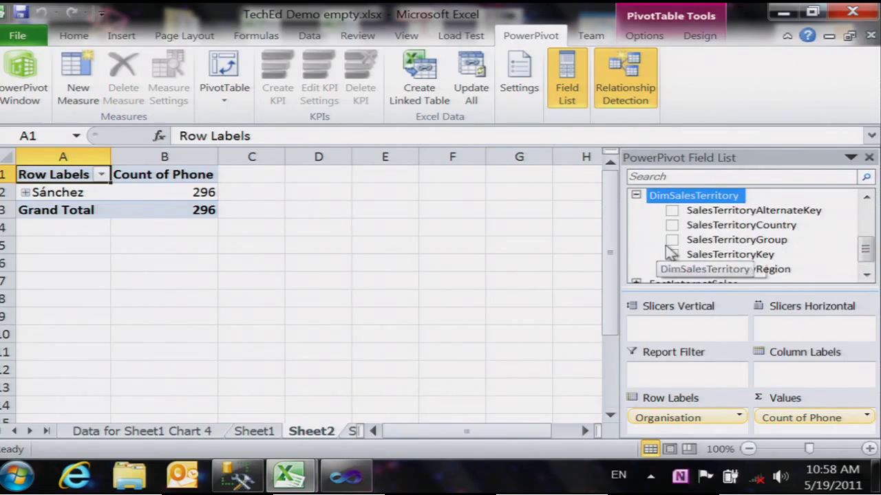
pyautogui.moveTo(796, 247); pyautogui.dragTo(713, 338)
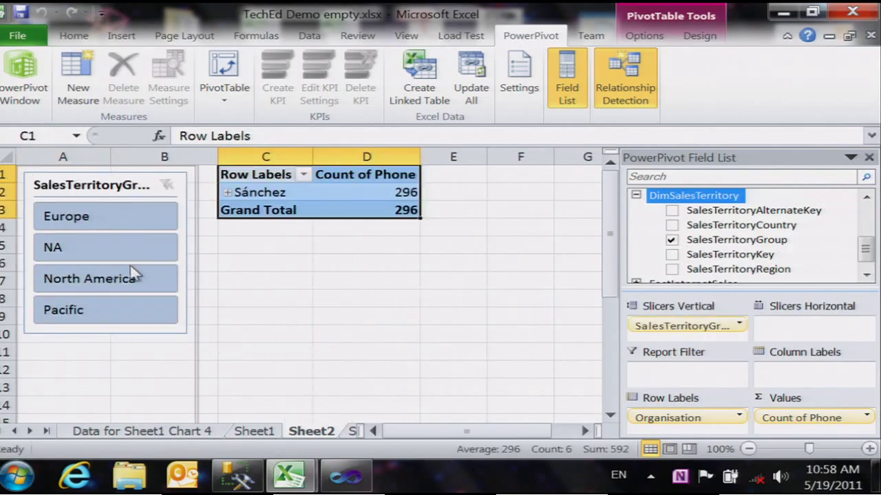
pyautogui.click(671, 240)
pyautogui.moveTo(753, 240); pyautogui.dragTo(678, 332)
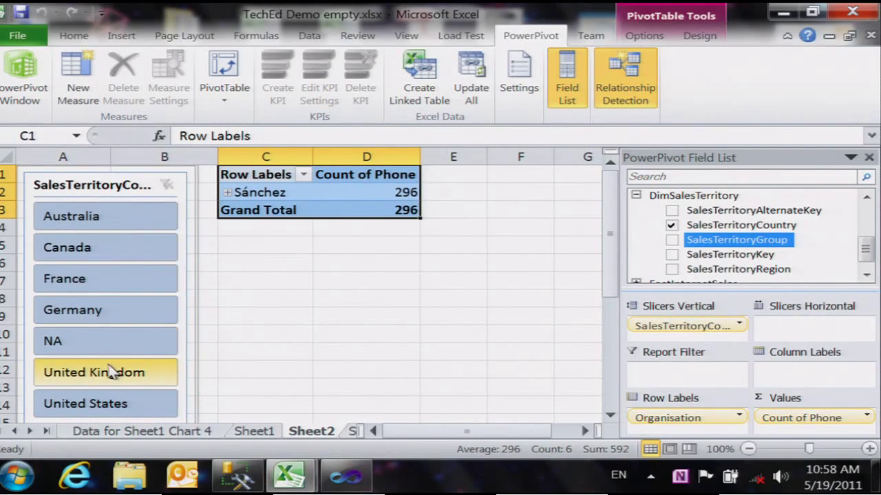
# Filter the PivotTable to United Kingdom with the country slicer and expand the Organisation hierarchy down to its fourth-level employee
pyautogui.click(110, 370)
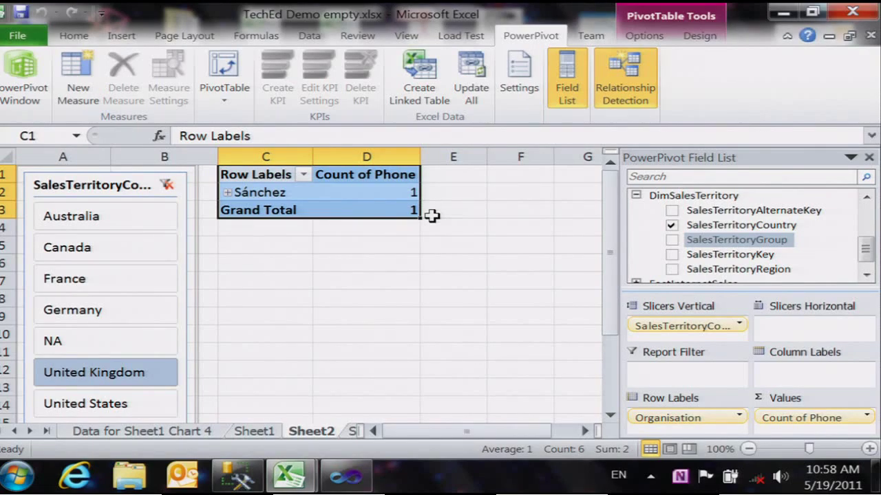
pyautogui.click(227, 193)
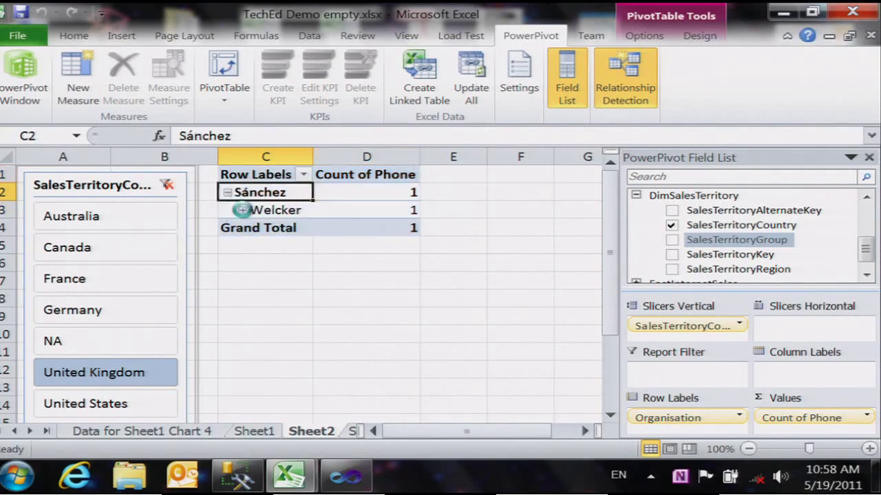
pyautogui.click(242, 210)
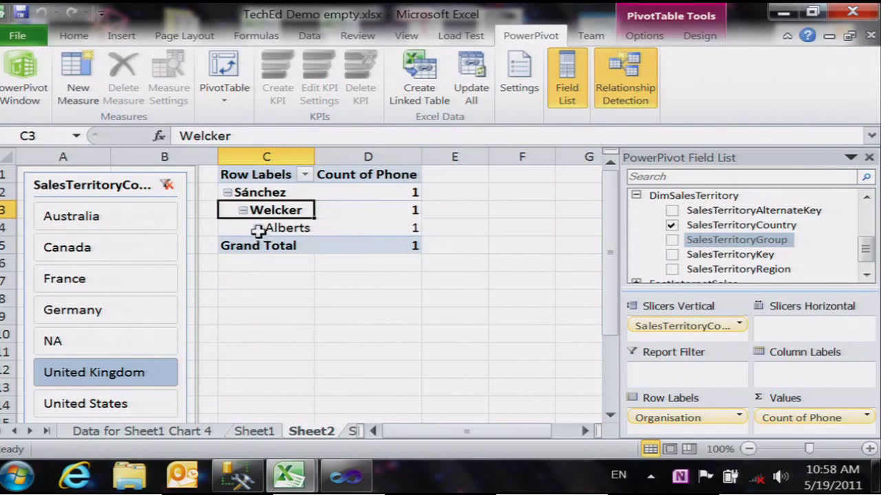
pyautogui.click(257, 230)
pyautogui.click(258, 228)
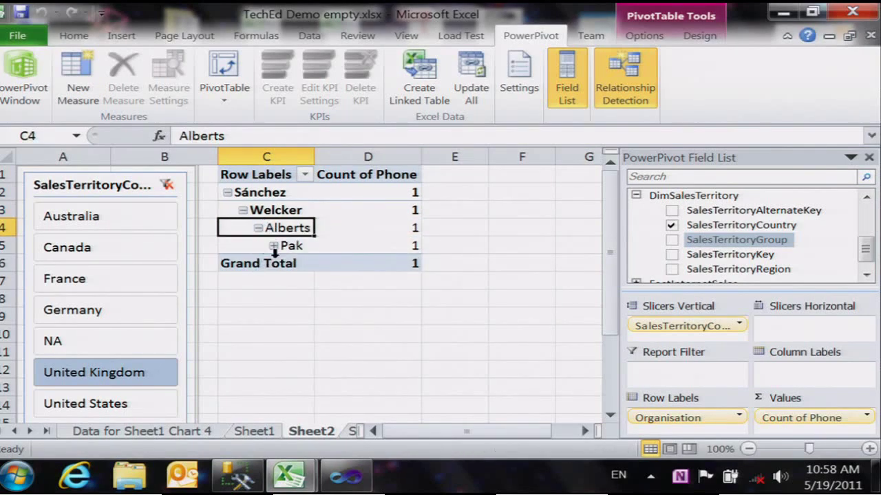
pyautogui.click(289, 246)
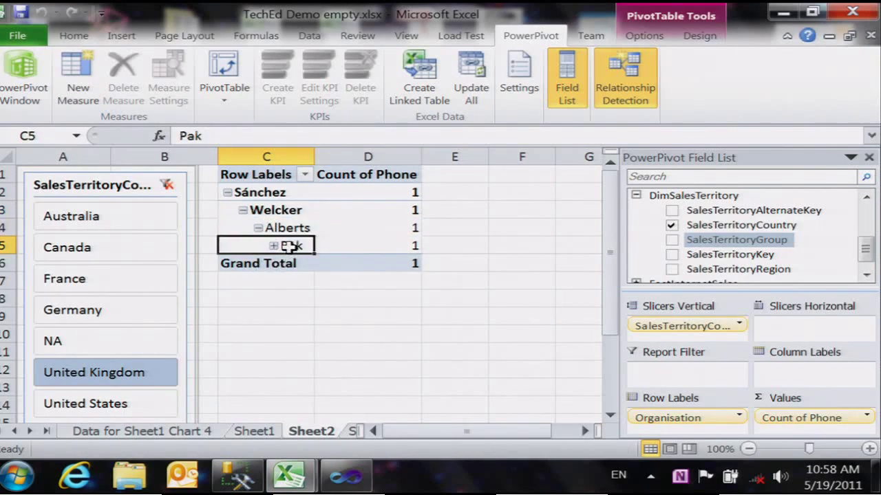
# Drill through the fourth-level employee's Count of Phone value to its detail rows and select the employee's entry in the Phone column
pyautogui.click(377, 248)
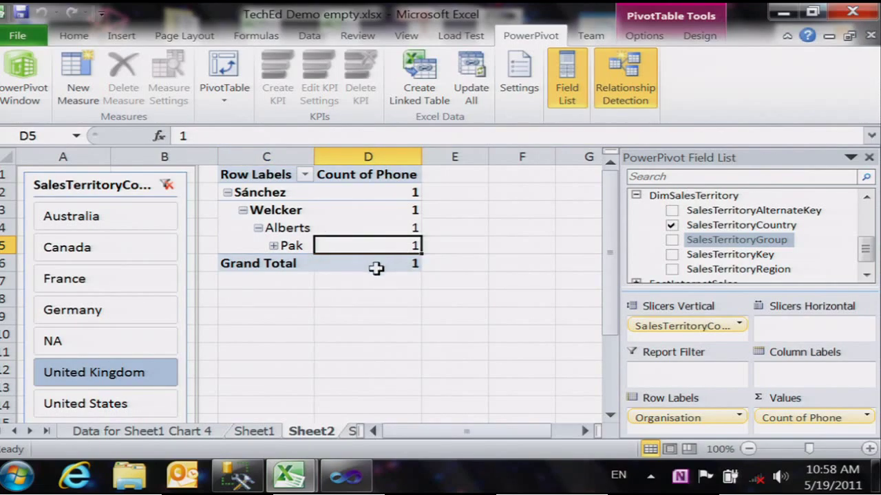
pyautogui.moveTo(376, 268)
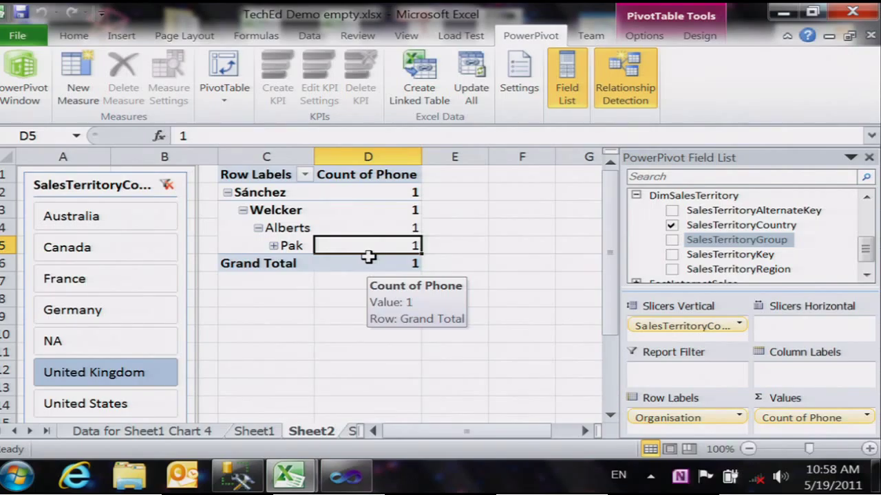
pyautogui.doubleClick(387, 242)
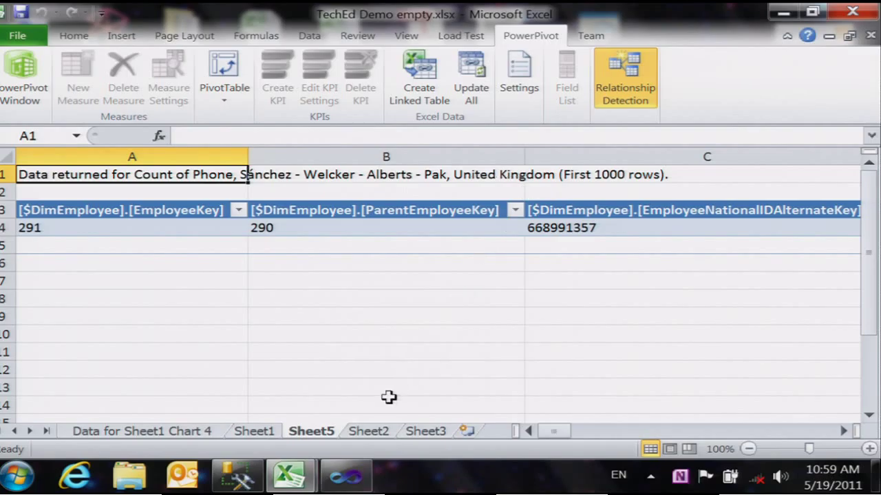
pyautogui.moveTo(551, 434); pyautogui.dragTo(633, 433)
pyautogui.click(718, 229)
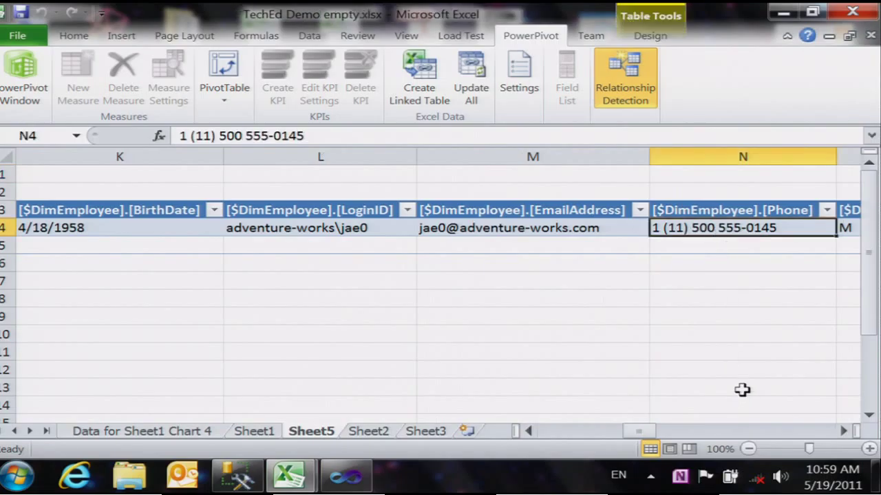